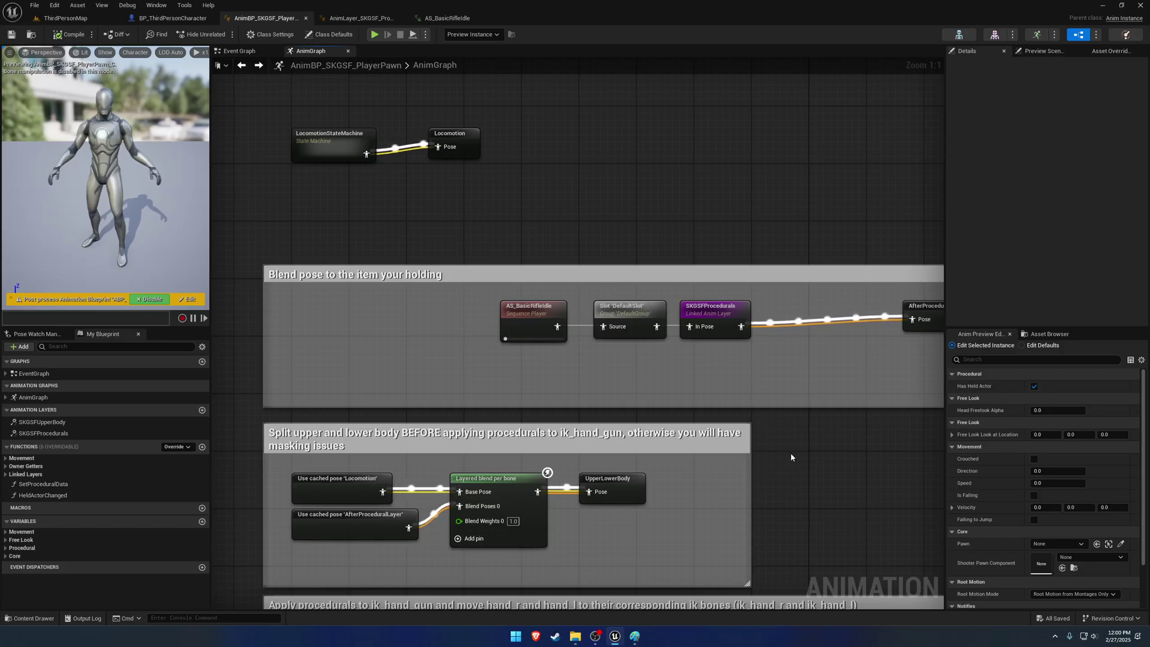
Inspect the SKGSFProcedurals linked layer node and the four body-split section nodes
right_drag(795, 457, 755, 393)
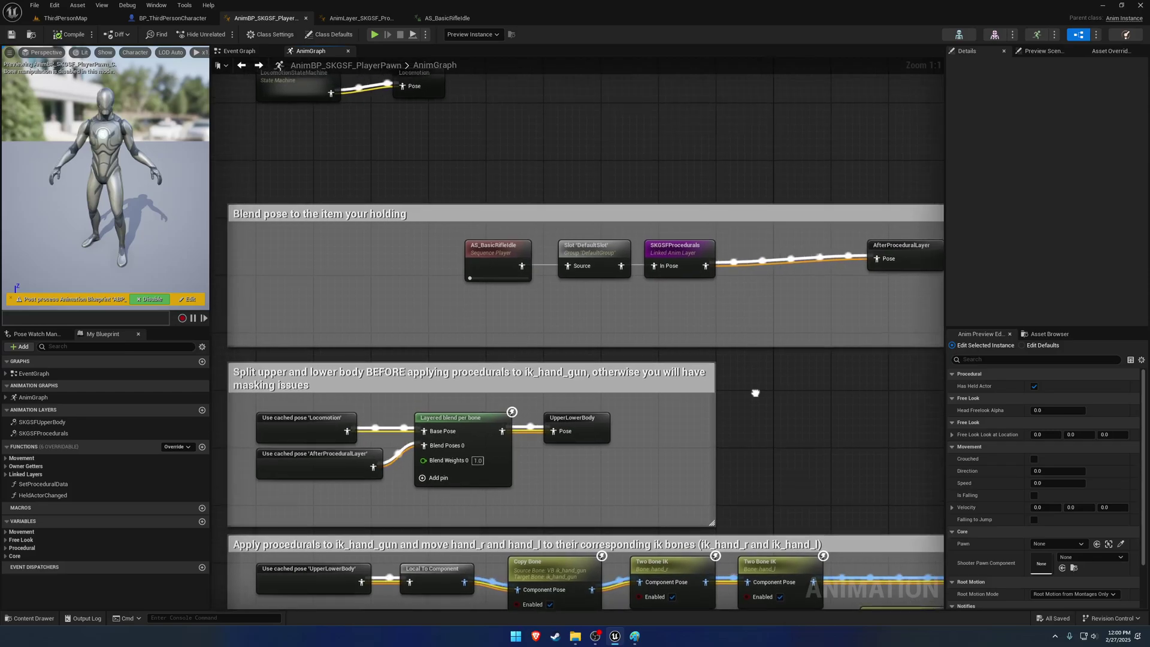
drag(787, 322, 677, 276)
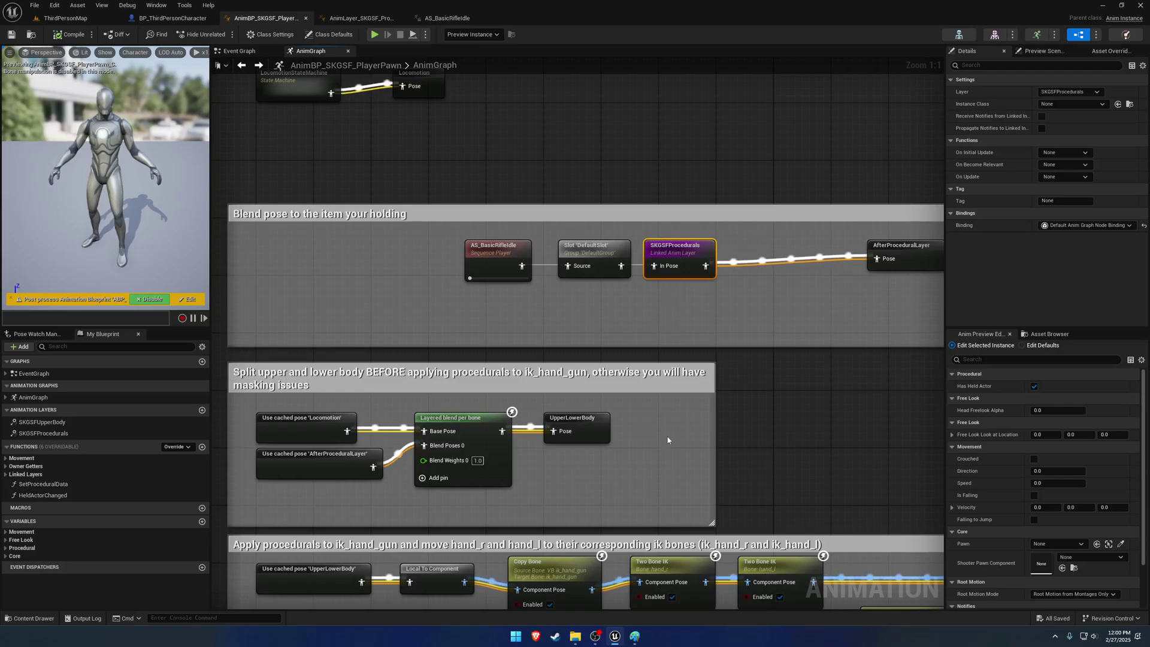
right_drag(669, 441, 709, 410)
drag(719, 471, 293, 367)
click(715, 218)
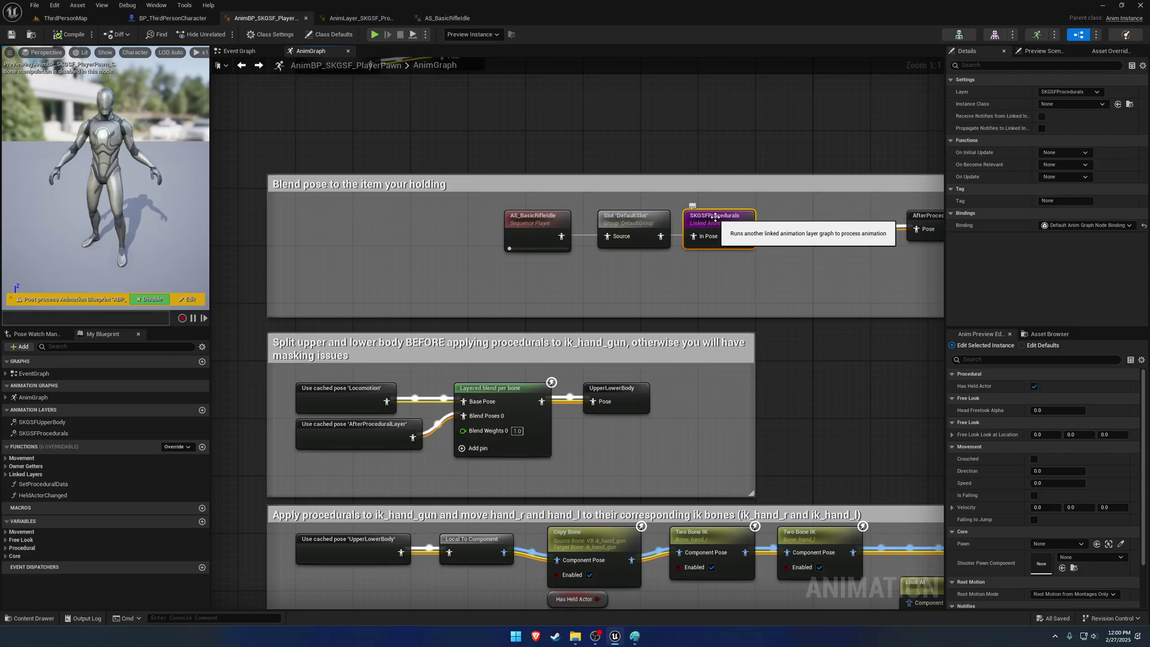
right_drag(801, 416, 666, 227)
Review the Copy Bone and both Two Bone IK nodes, then recheck SKGSFProcedurals' layer settings
drag(752, 368, 478, 351)
right_drag(395, 371, 498, 400)
click(499, 400)
click(600, 296)
drag(505, 375, 801, 393)
click(723, 444)
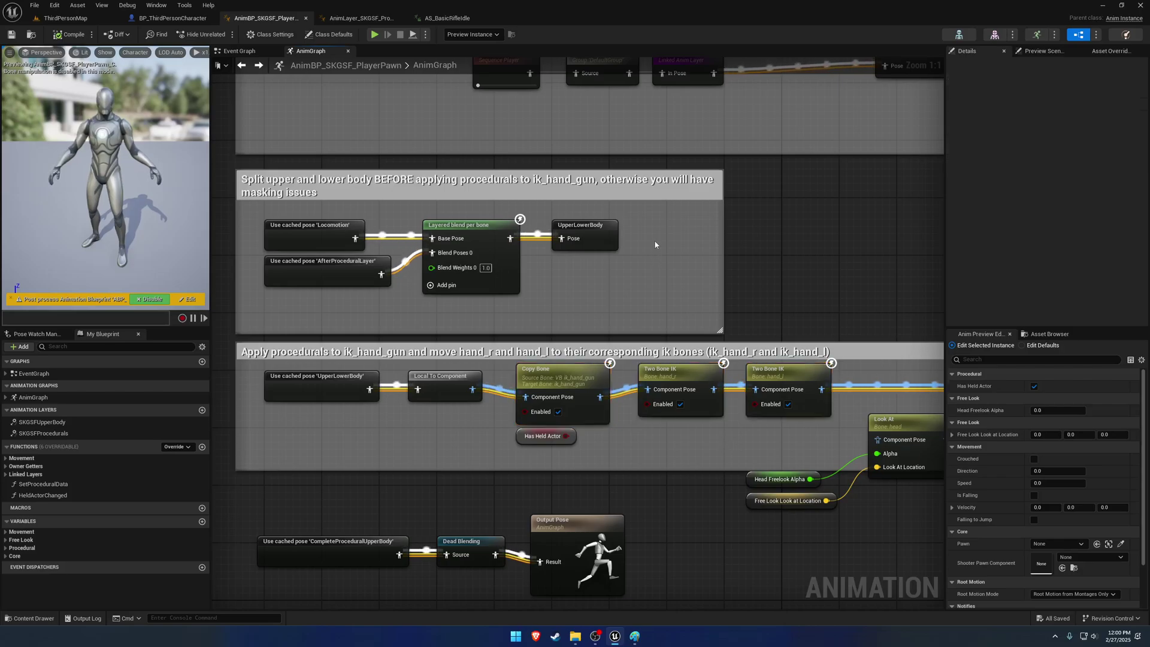
right_drag(655, 245, 630, 364)
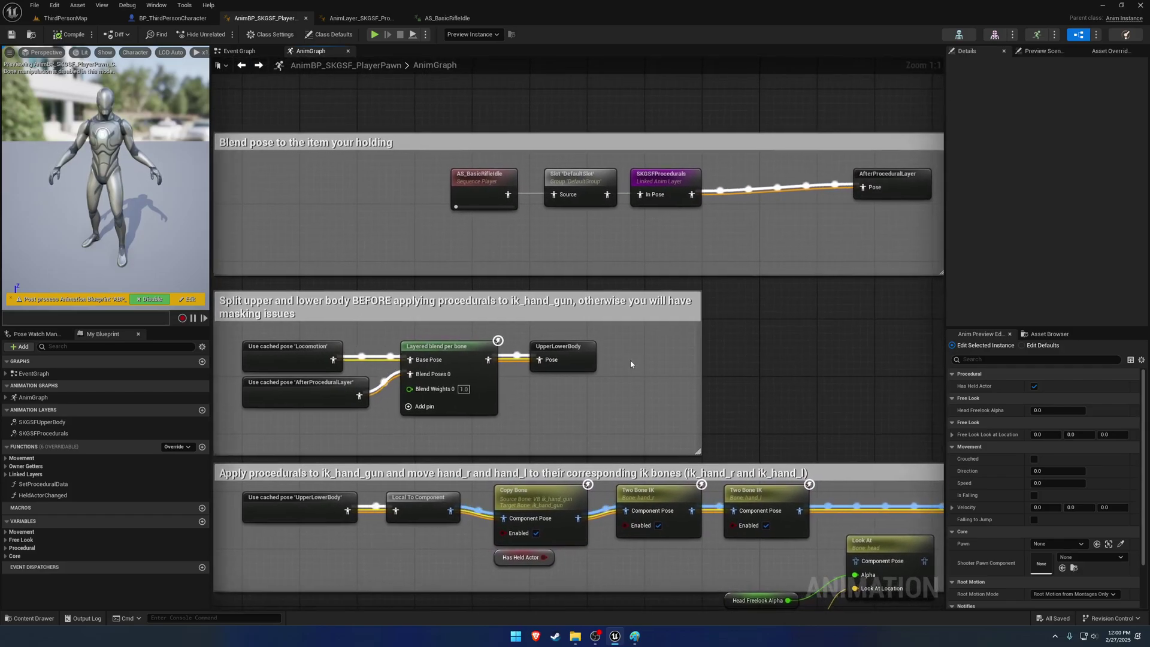
click(671, 190)
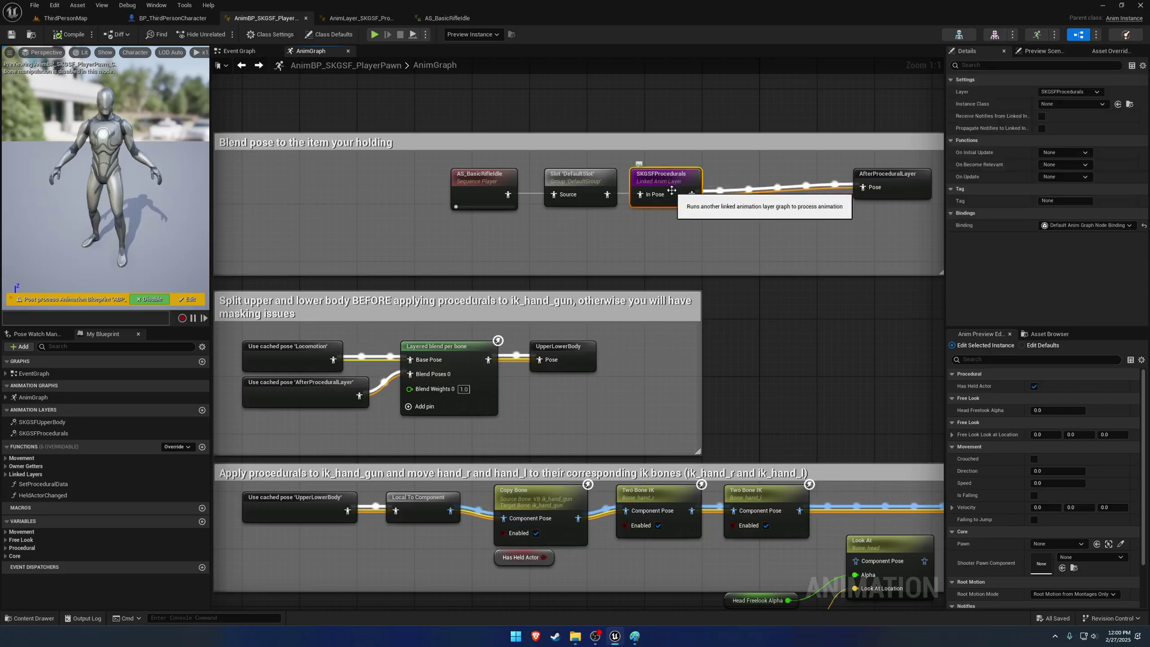
click(595, 250)
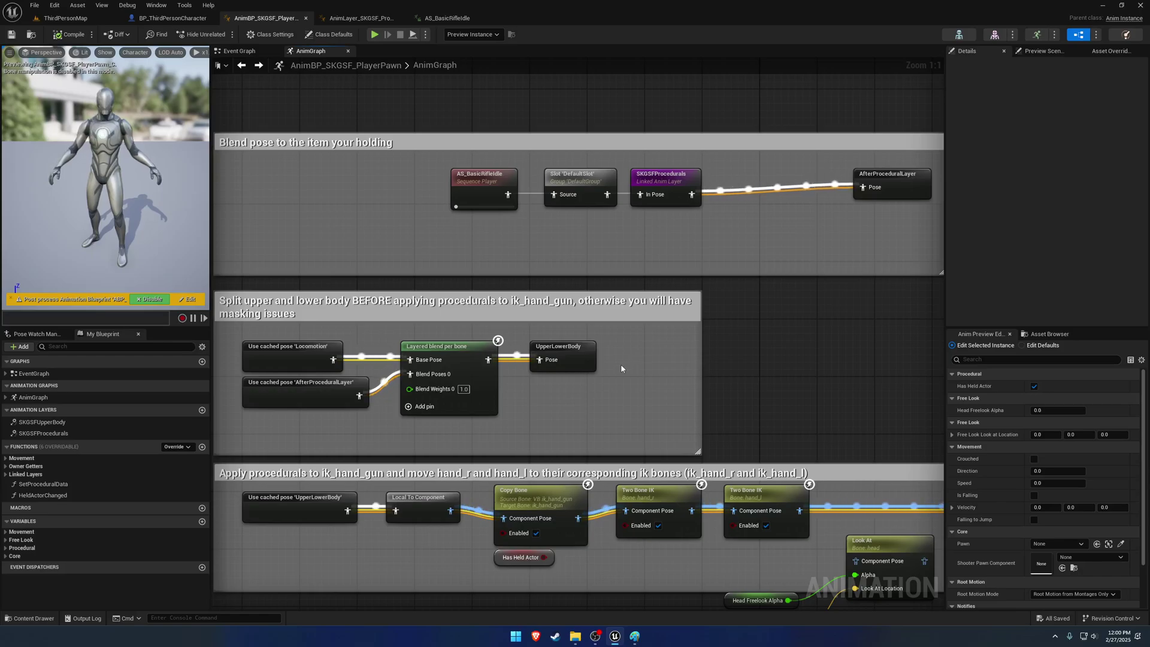
Open the AnimLayer_SKGSF_Procedurals graph and survey it down to the additive recoil and sway section
click(353, 18)
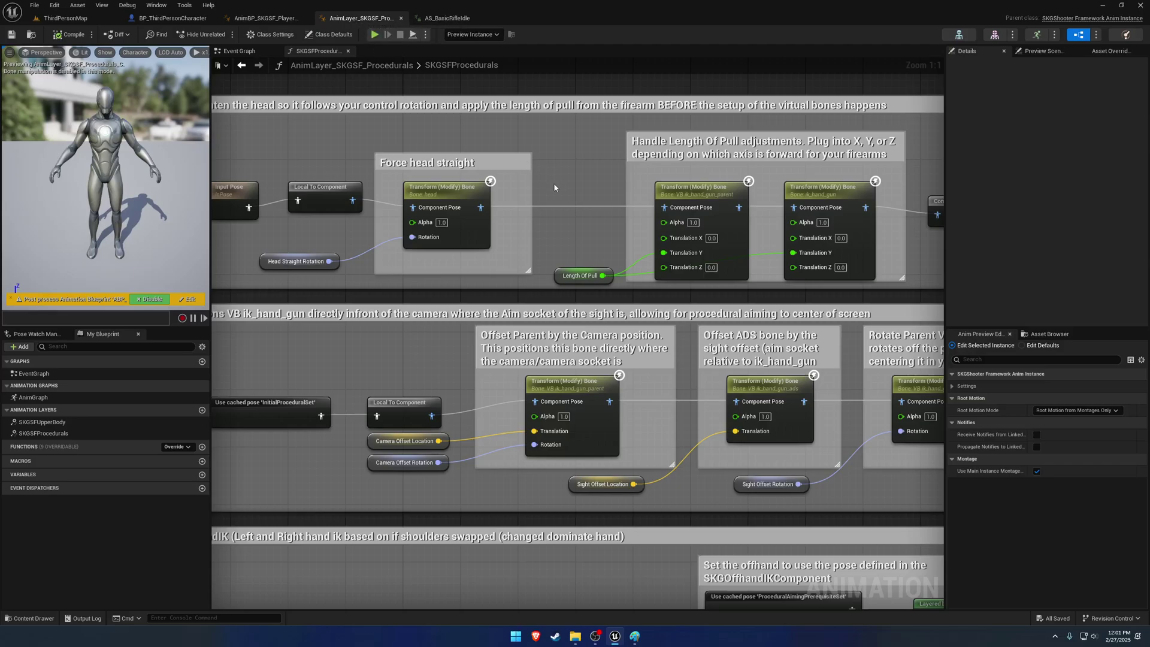
scroll(554, 187, down, 7)
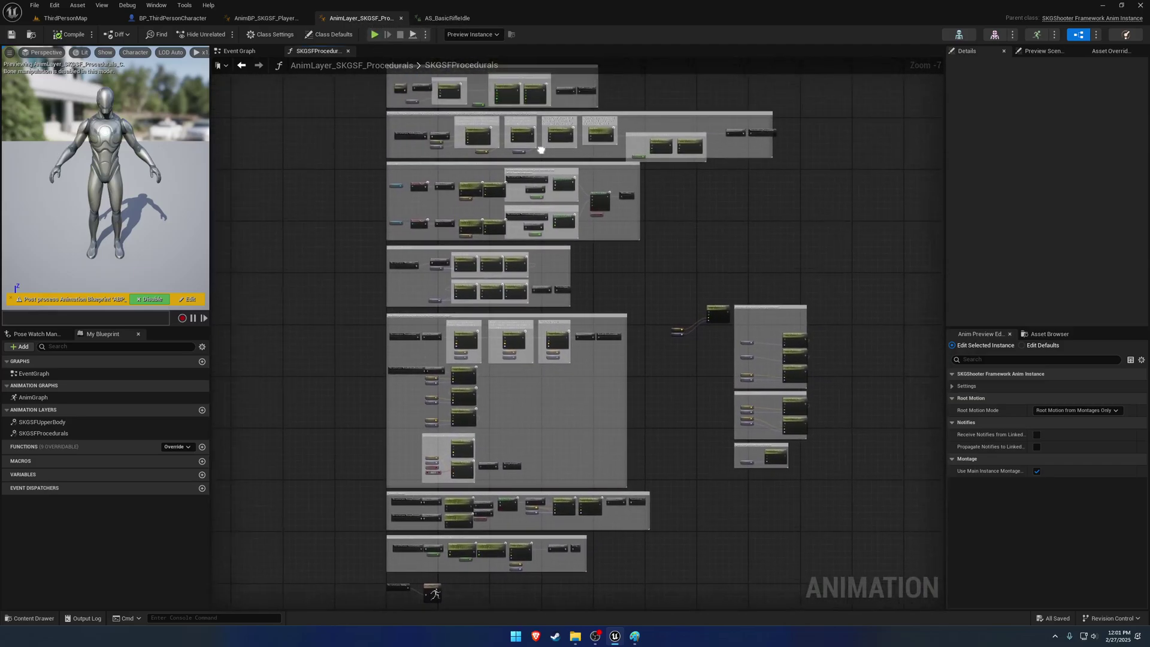
right_drag(542, 152, 578, 212)
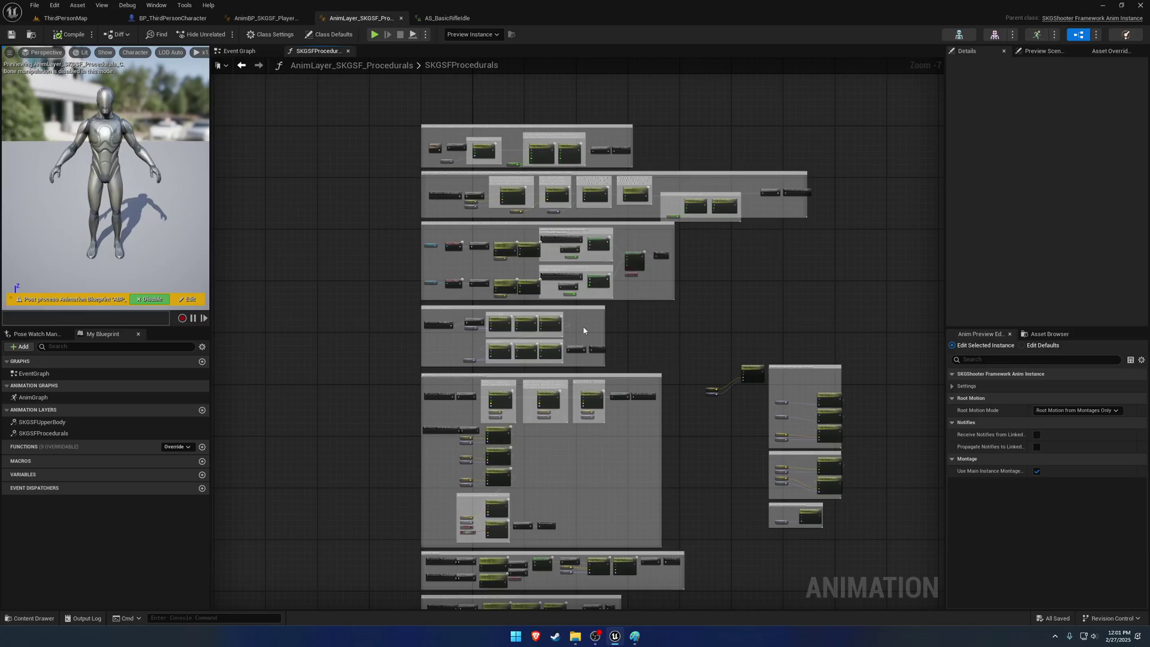
right_drag(566, 442, 642, 538)
scroll(563, 387, up, 5)
scroll(628, 512, up, 1)
scroll(628, 517, up, 1)
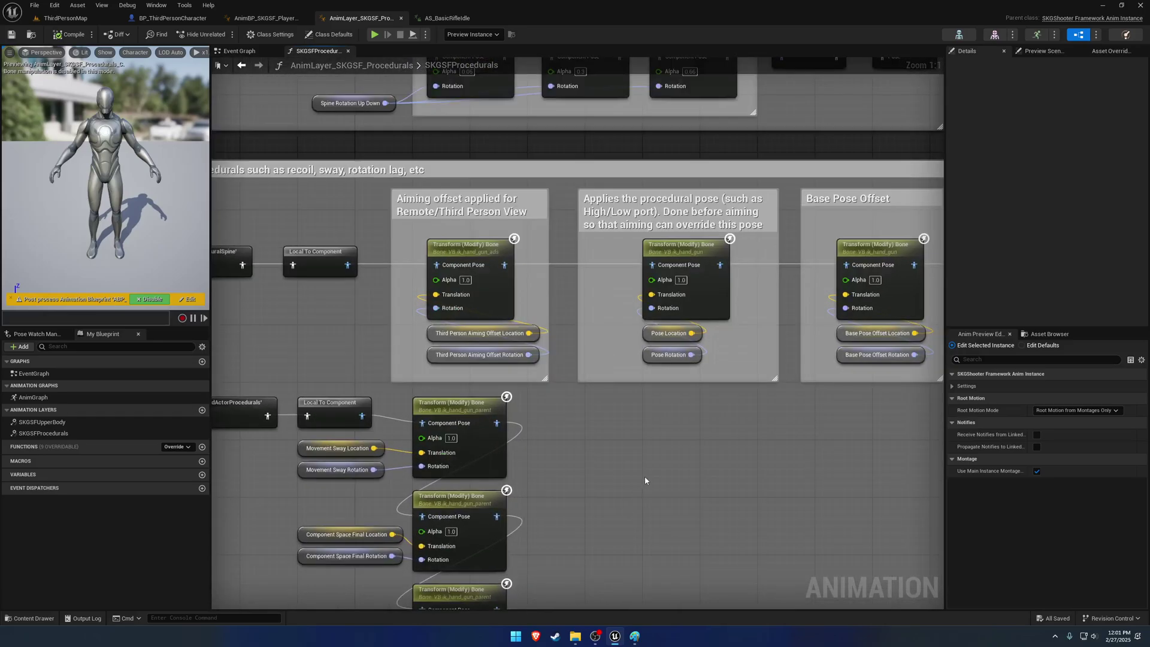
right_drag(644, 477, 605, 501)
Test-delete the procedural pose and Base Pose Offset sections, then undo to restore them
right_drag(786, 464, 758, 495)
drag(852, 488, 781, 279)
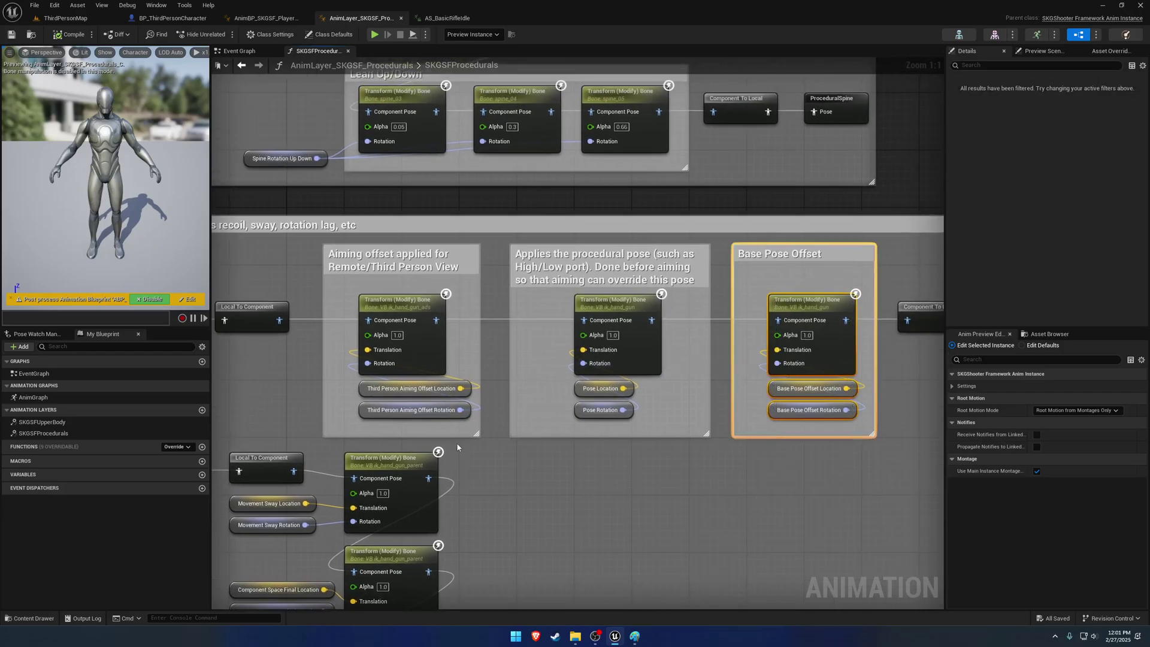
click(456, 427)
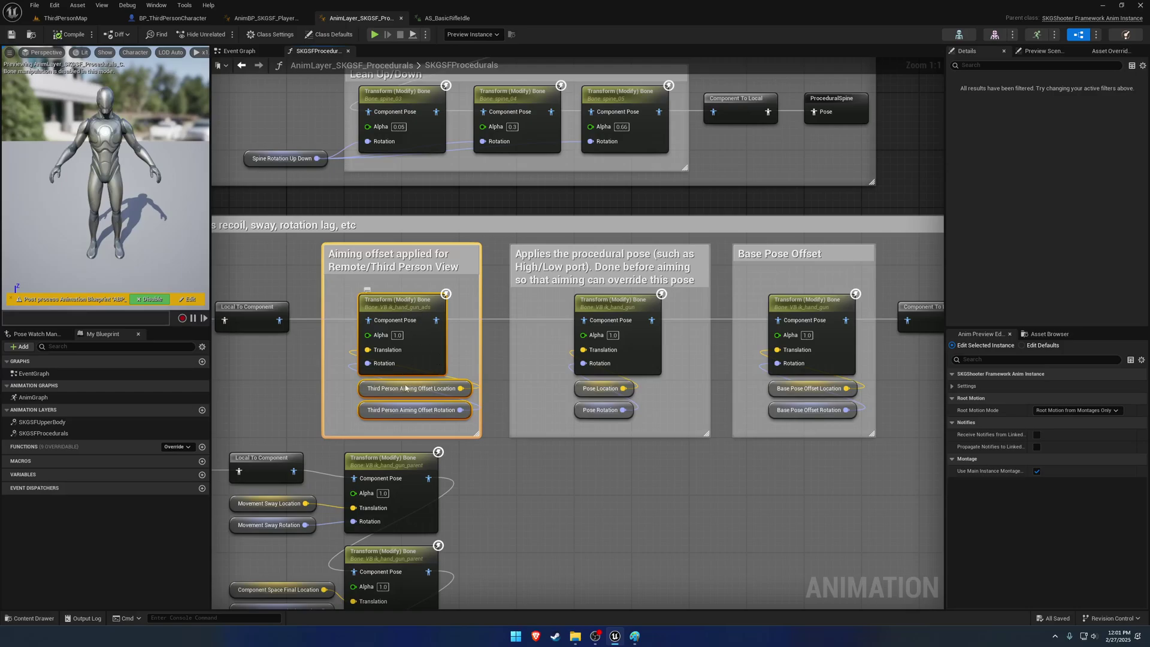
click(614, 425)
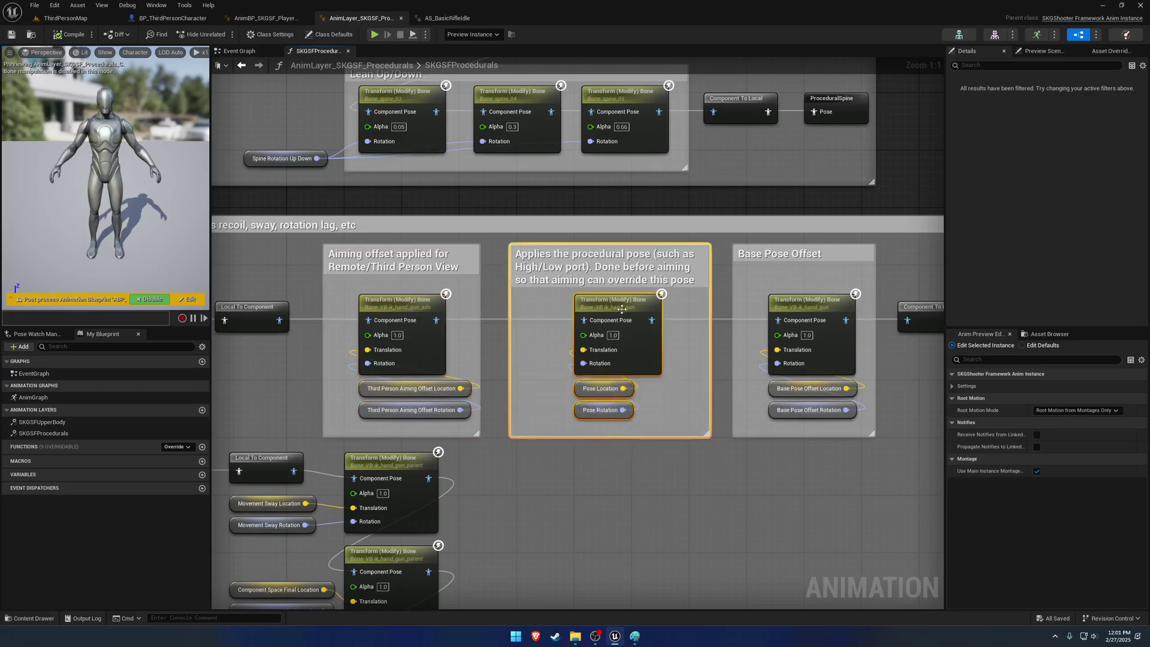
drag(849, 445, 559, 264)
key(Delete)
drag(437, 320, 905, 326)
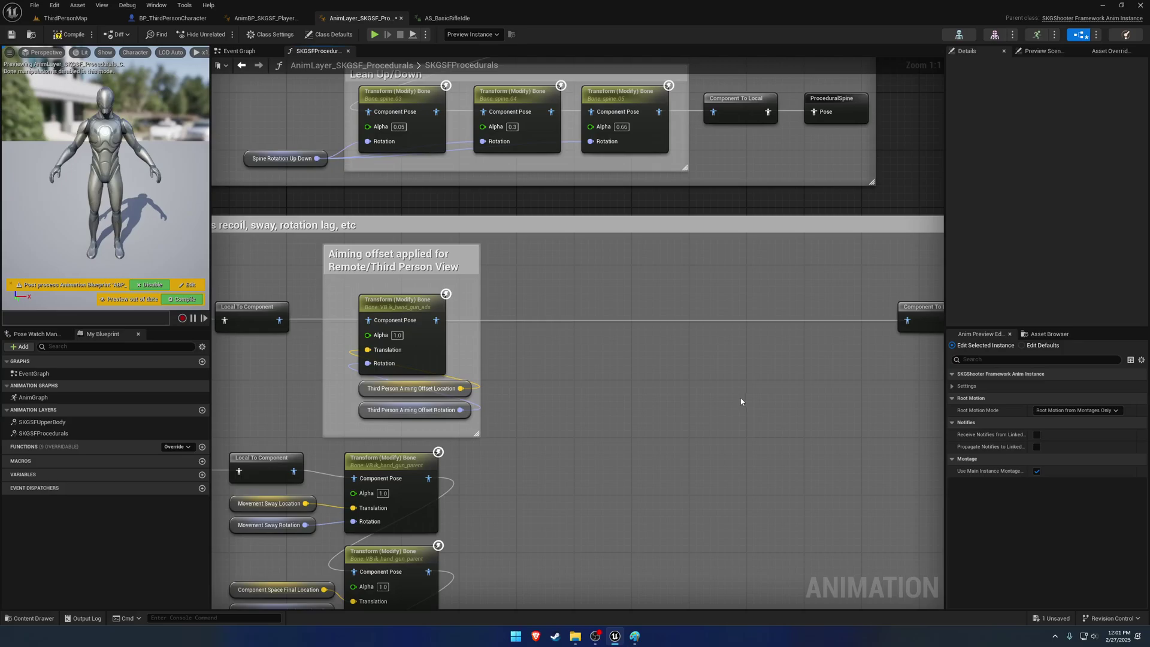
key(ctrl+z)
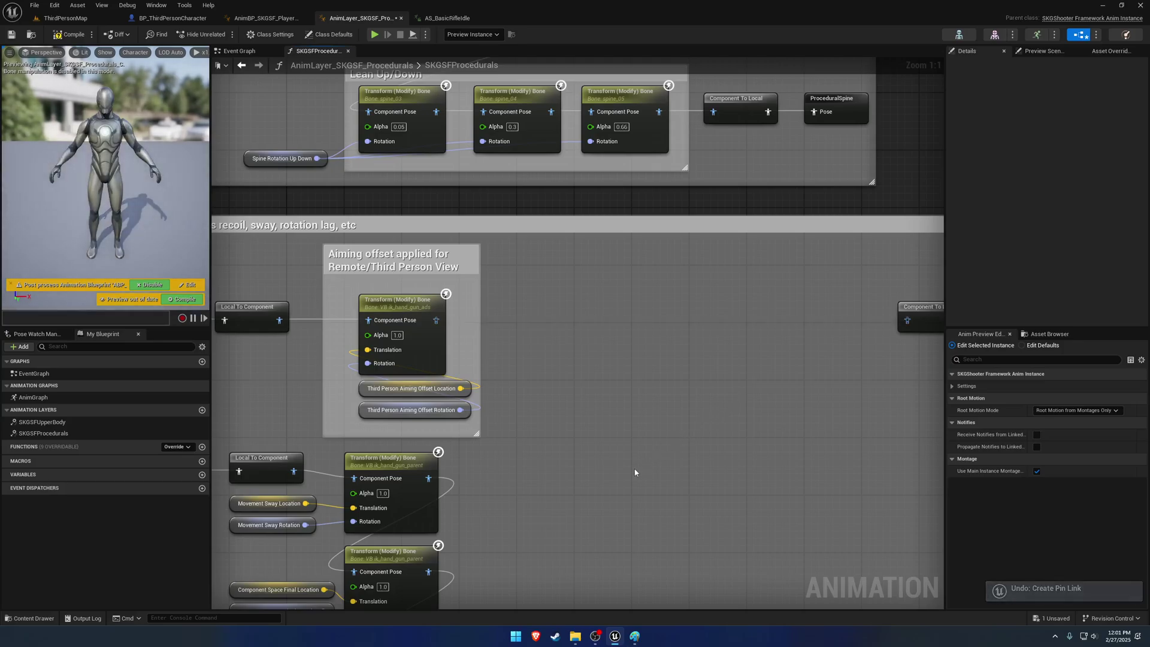
key(ctrl+z)
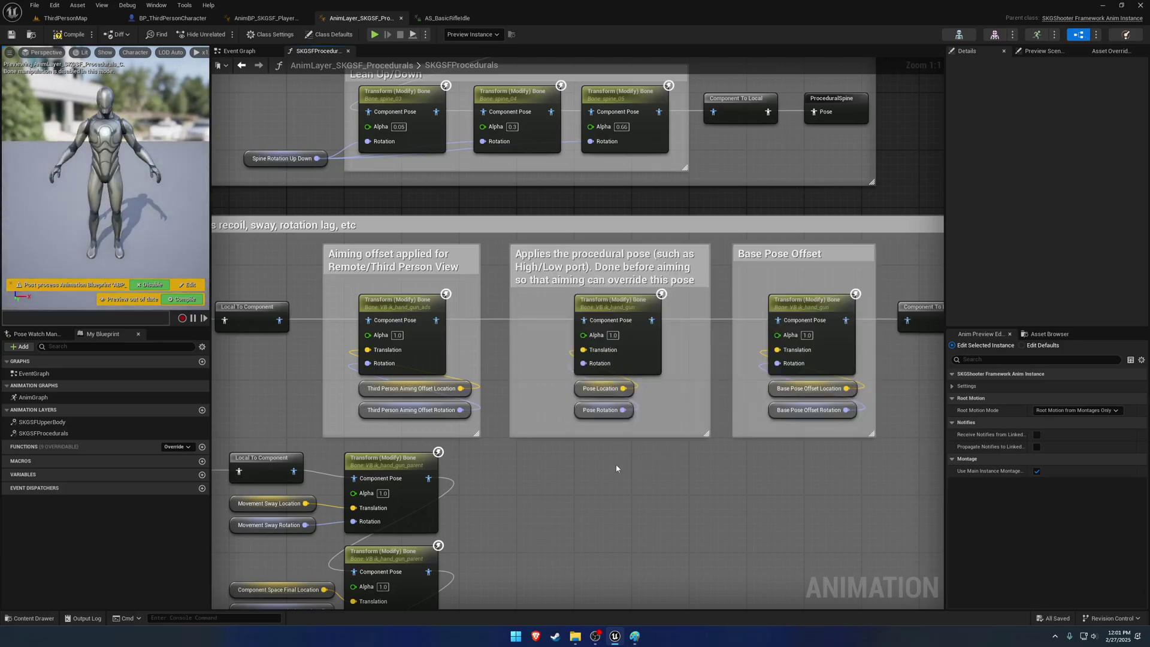
scroll(623, 459, down, 4)
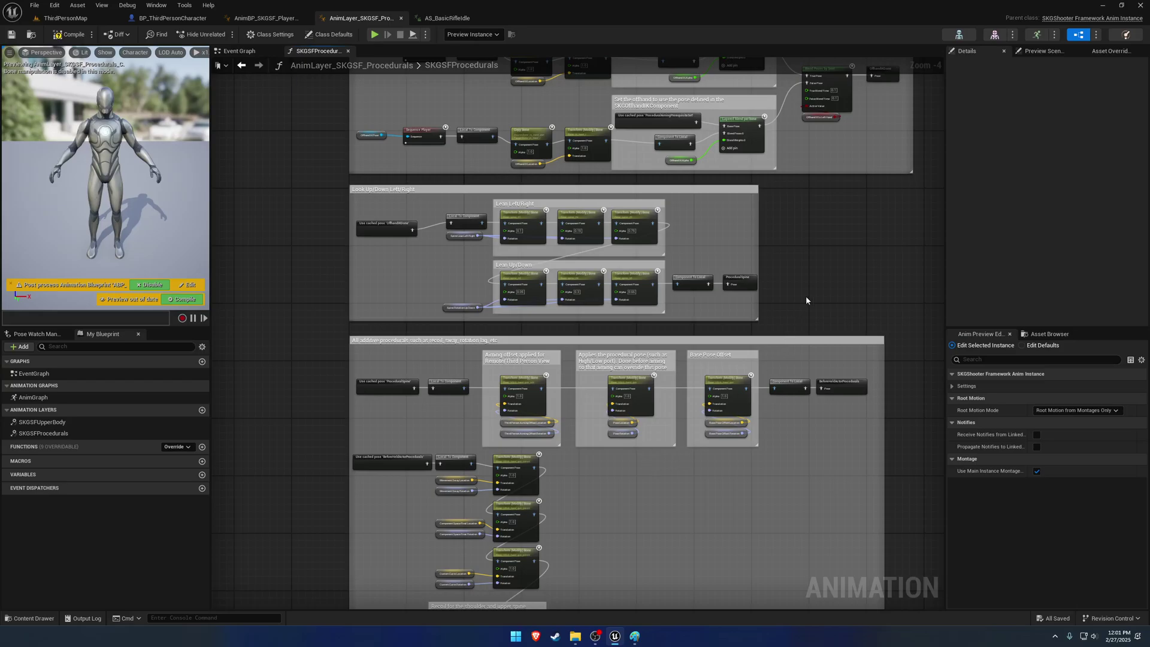
Inspect the Force head straight Transform (Modify) Bone node beside the camera offset transforms
right_drag(805, 254, 816, 588)
right_drag(689, 347, 663, 434)
scroll(656, 421, up, 4)
scroll(752, 477, down, 2)
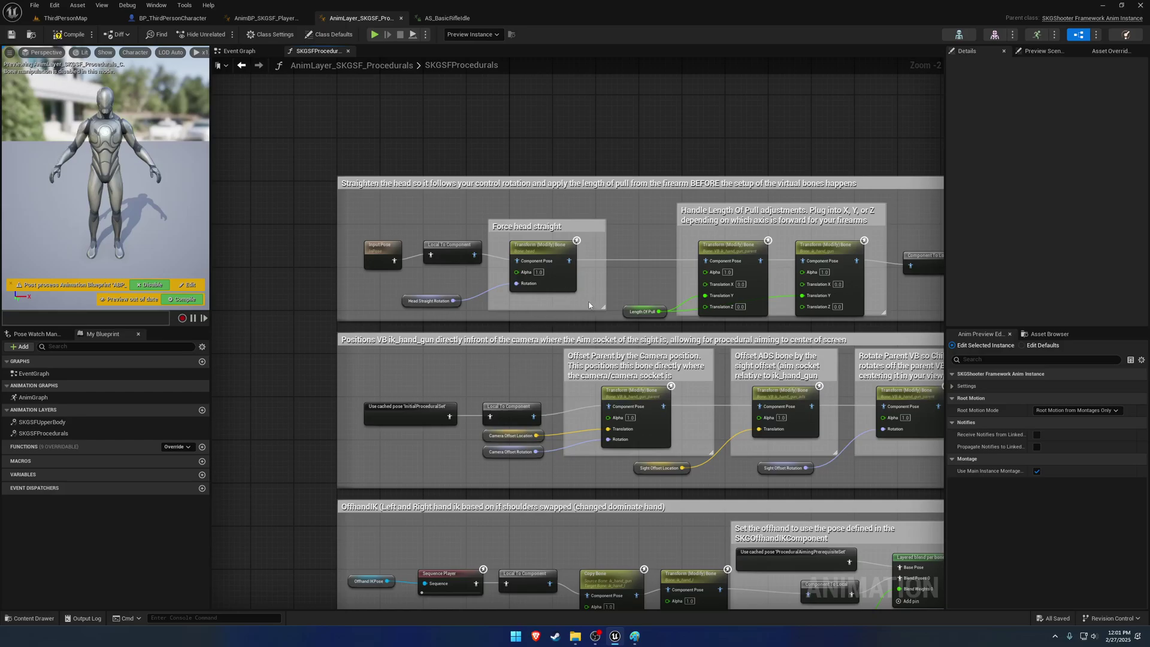
click(545, 276)
scroll(390, 282, up, 2)
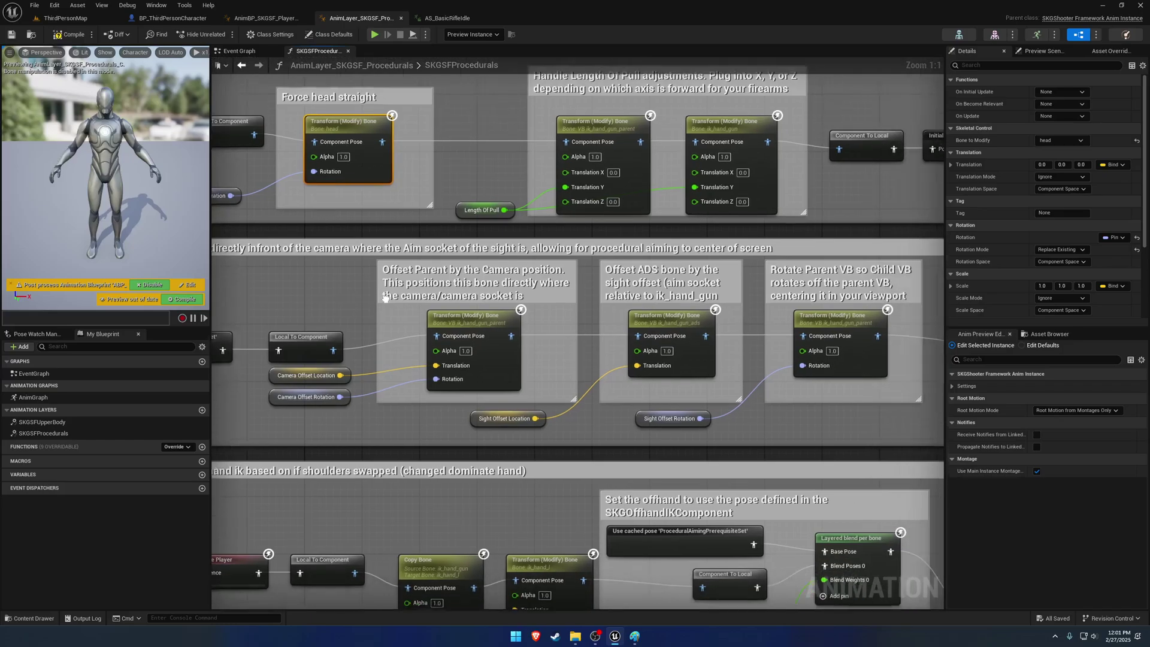
right_drag(386, 298, 344, 287)
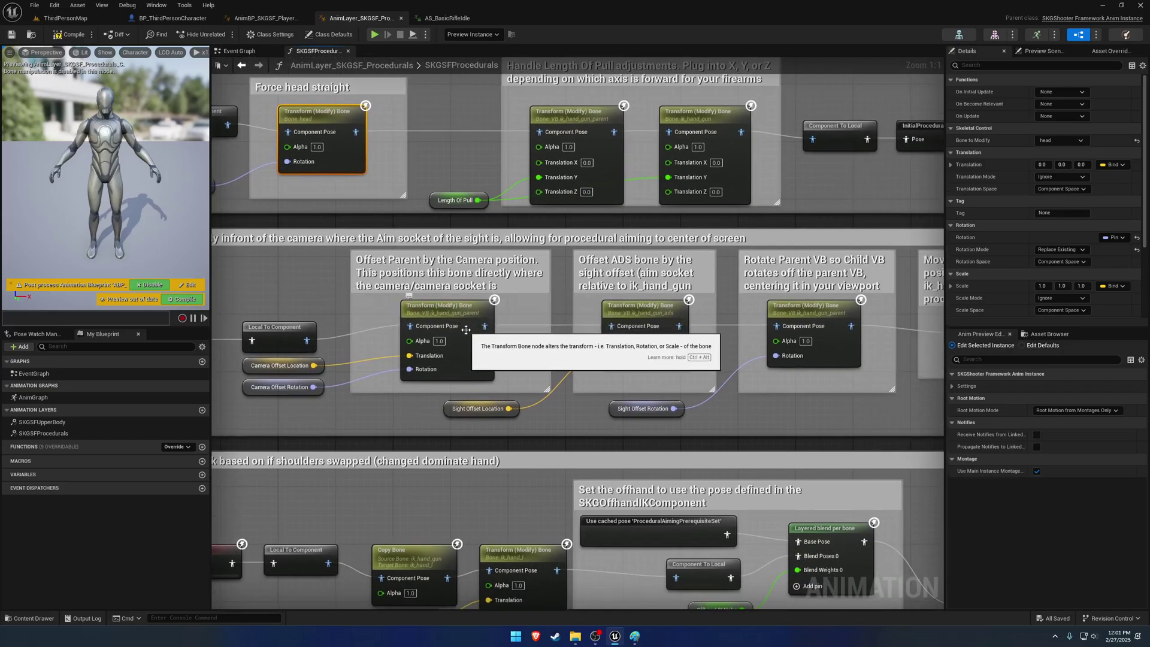
Compare the AS_BasicRifleIdle skeleton with the graph to locate the VB ik_hand_gun_parent bone
click(447, 18)
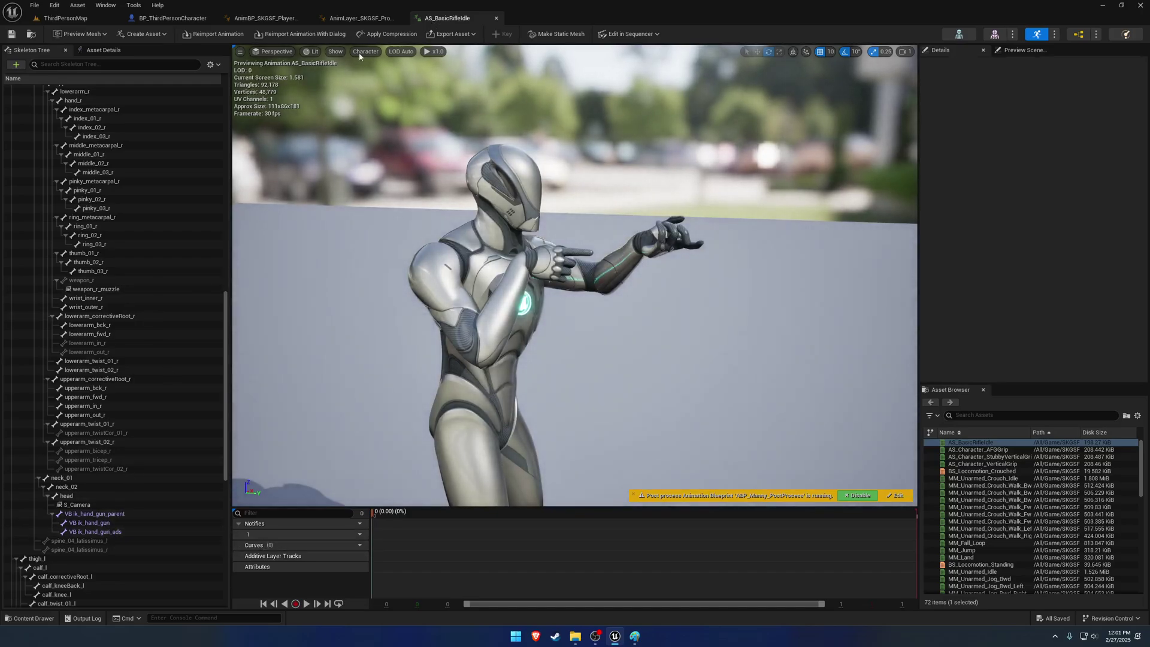
click(360, 18)
right_drag(415, 266, 425, 271)
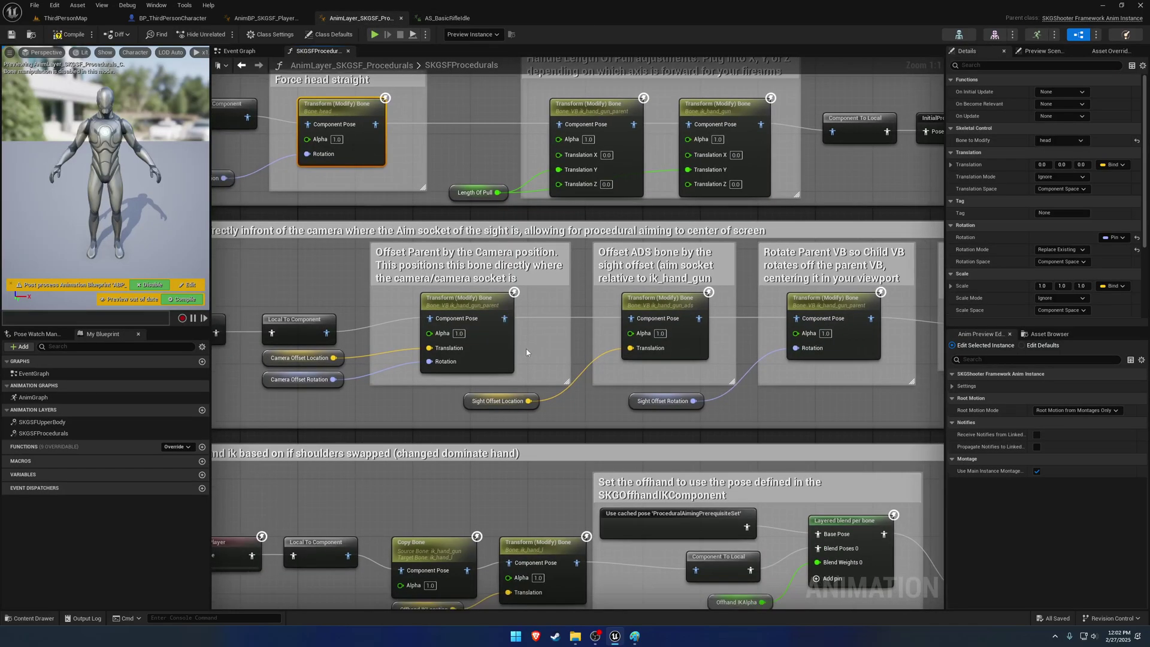
right_drag(521, 354, 543, 347)
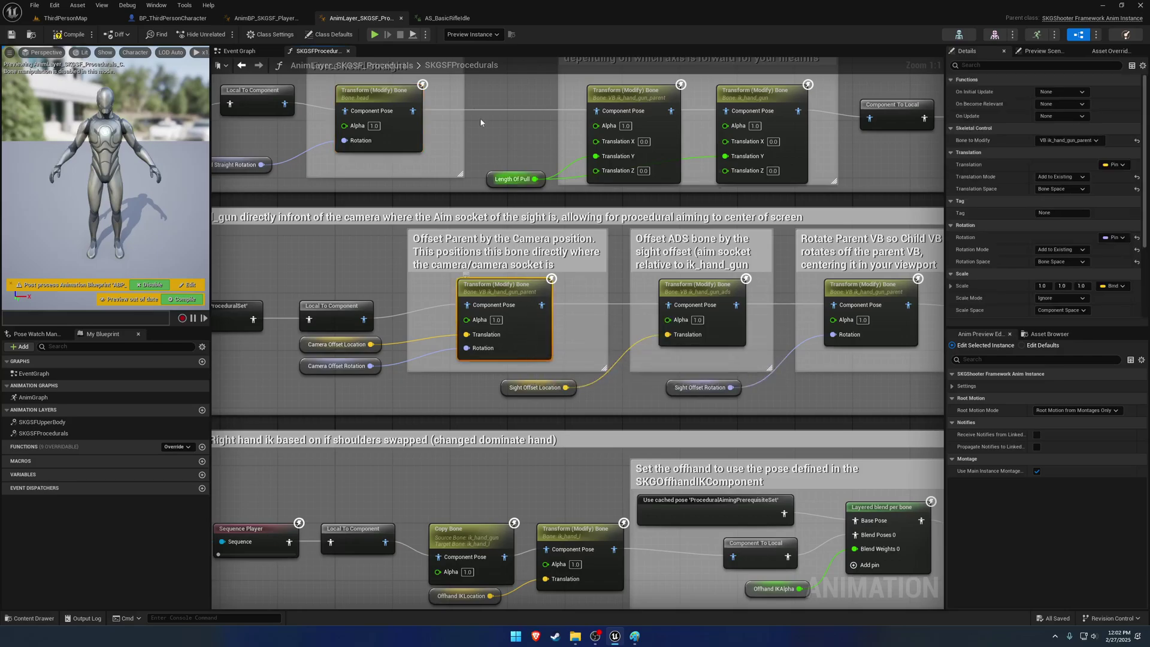
click(450, 18)
click(139, 514)
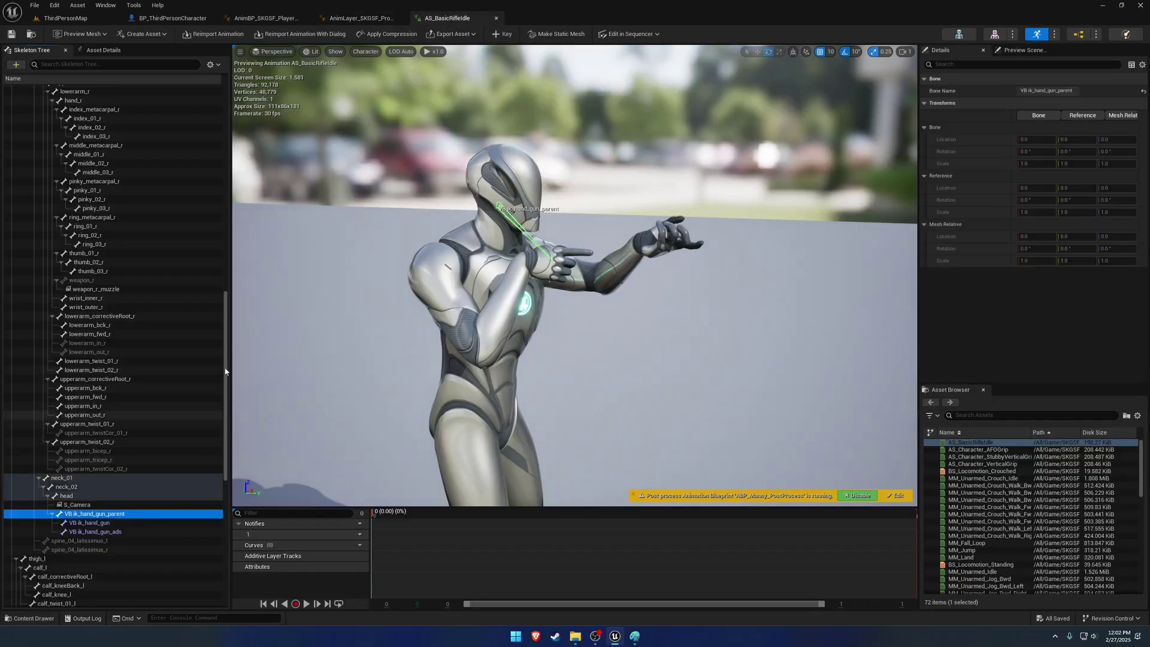
click(359, 19)
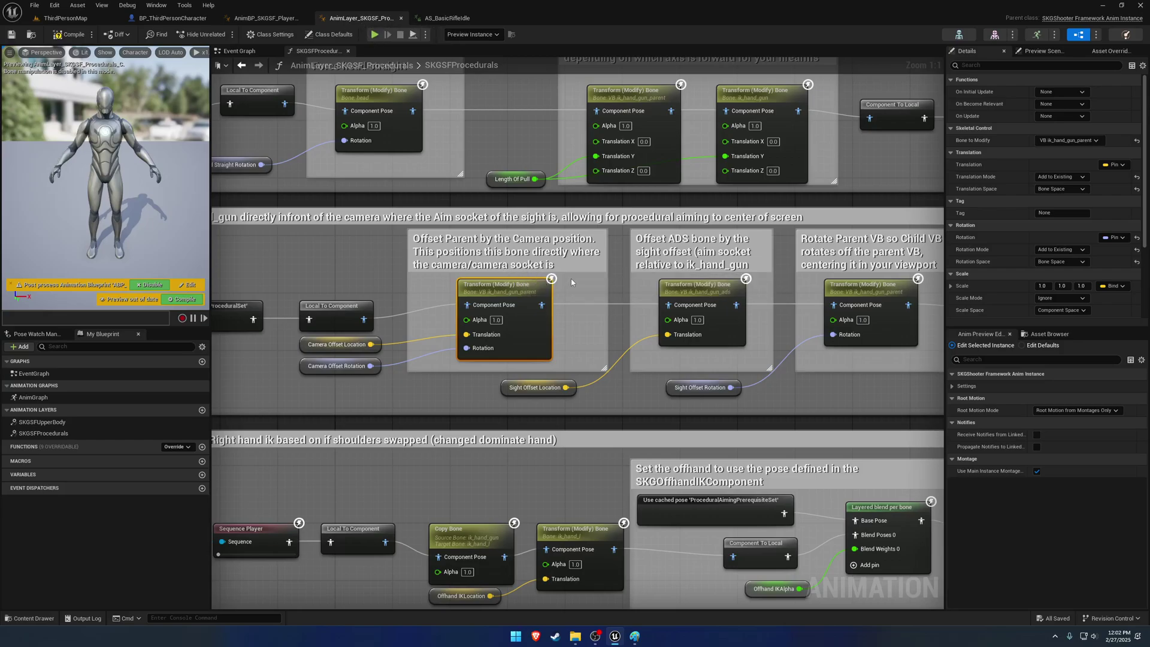
Select the S_Camera socket on the head and frame it in the viewport
click(446, 18)
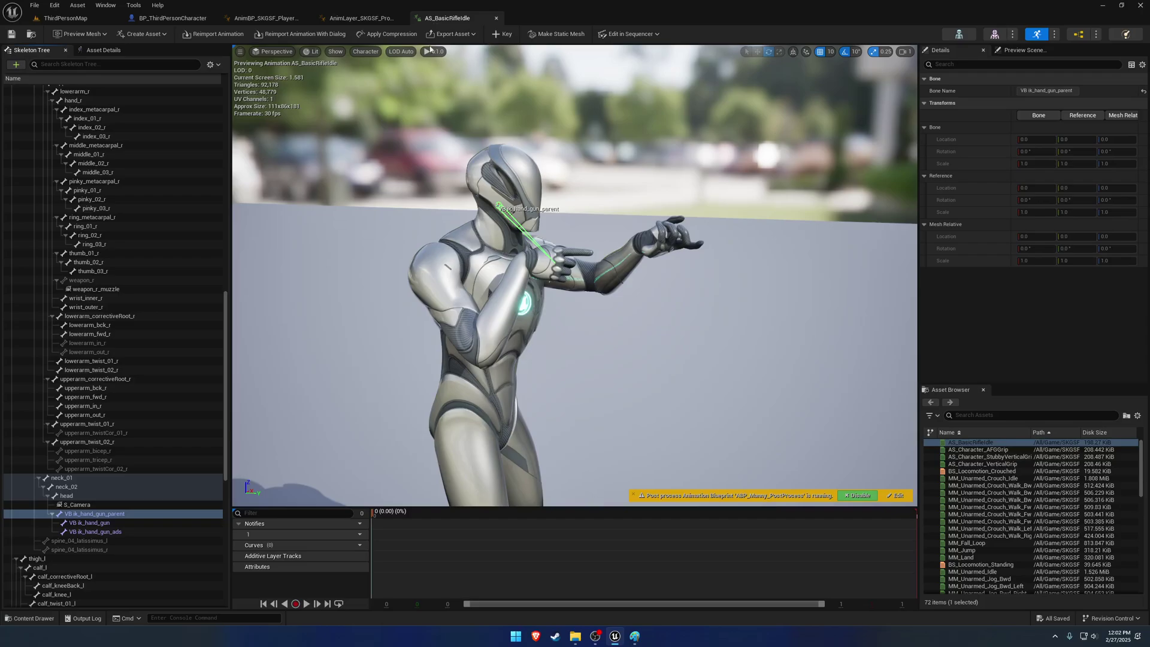
click(98, 504)
key(f)
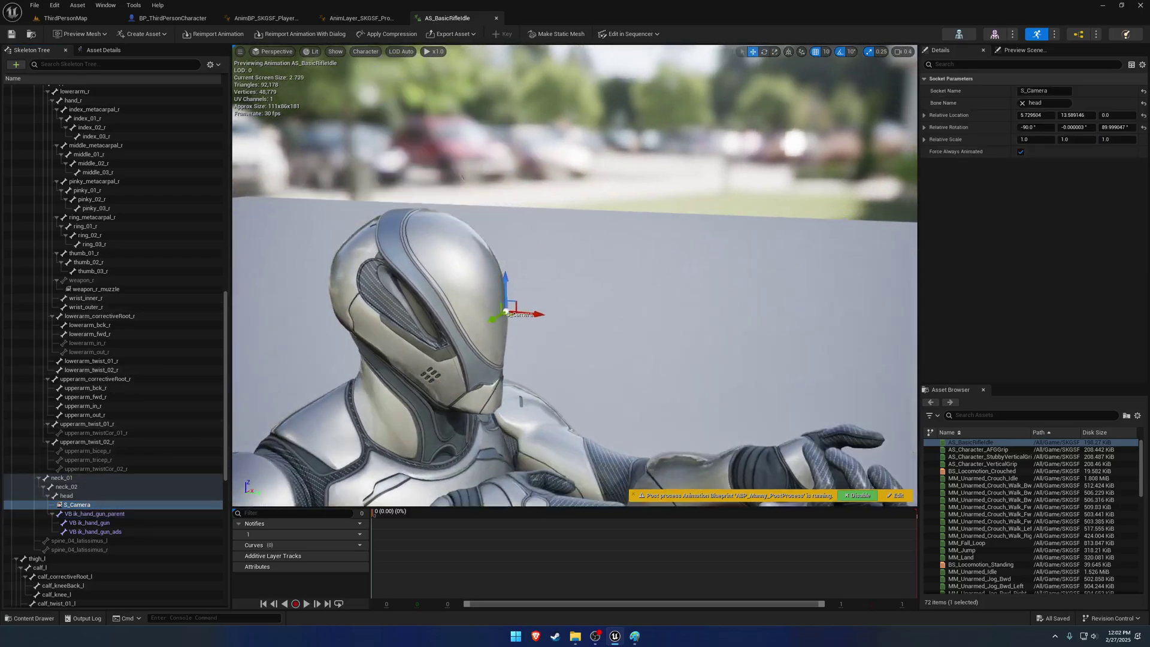
right_drag(462, 175, 537, 184)
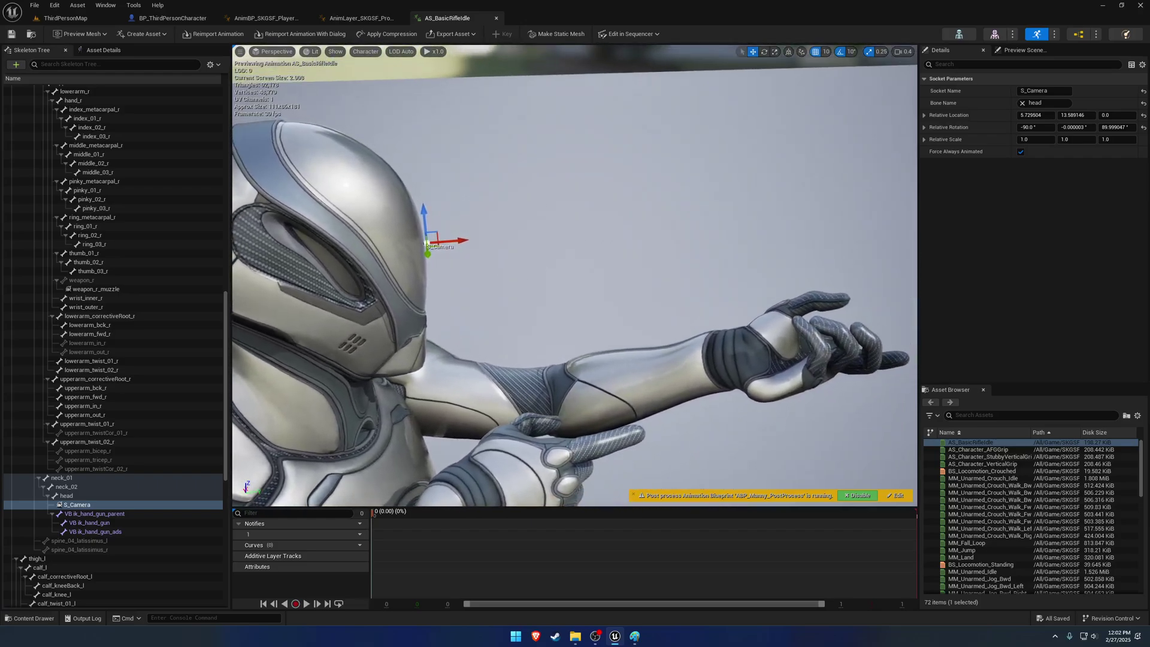
Lower the FollowCamera slightly in BP_ThirdPersonCharacter and test aiming in a play session
click(172, 18)
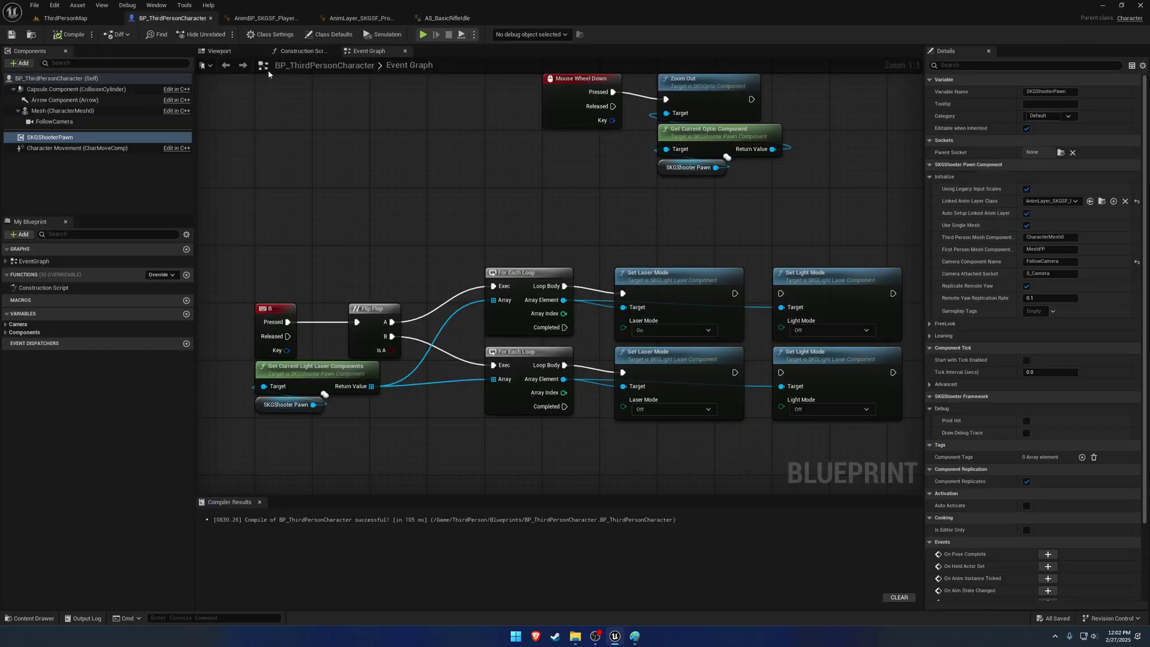
click(96, 121)
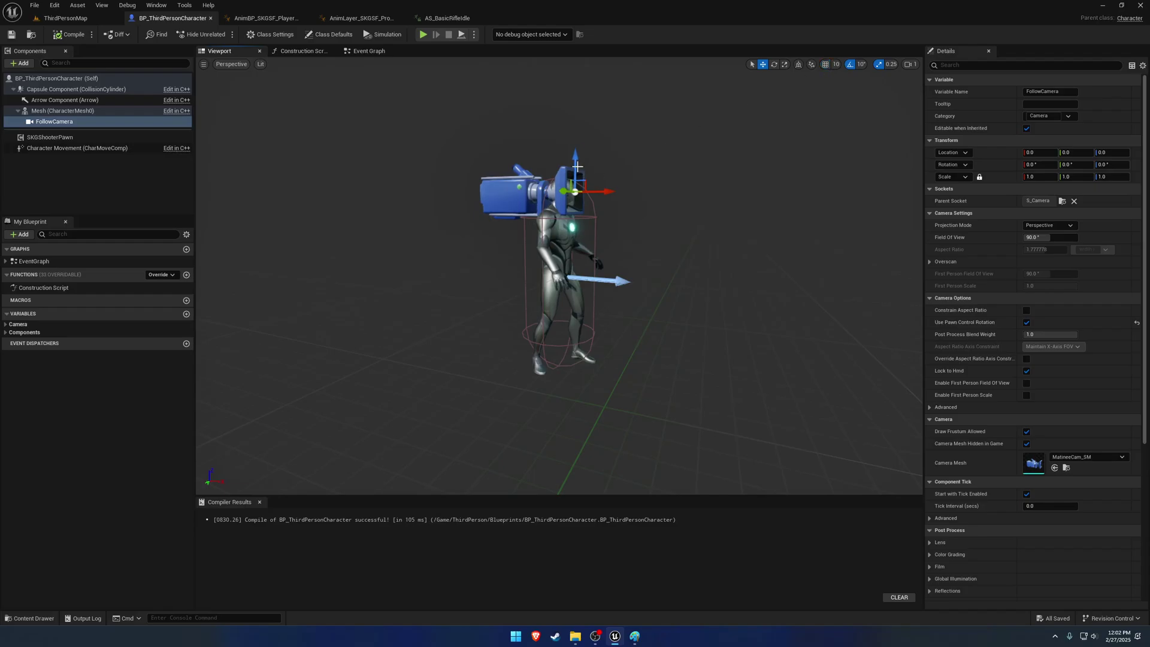
drag(575, 159, 576, 165)
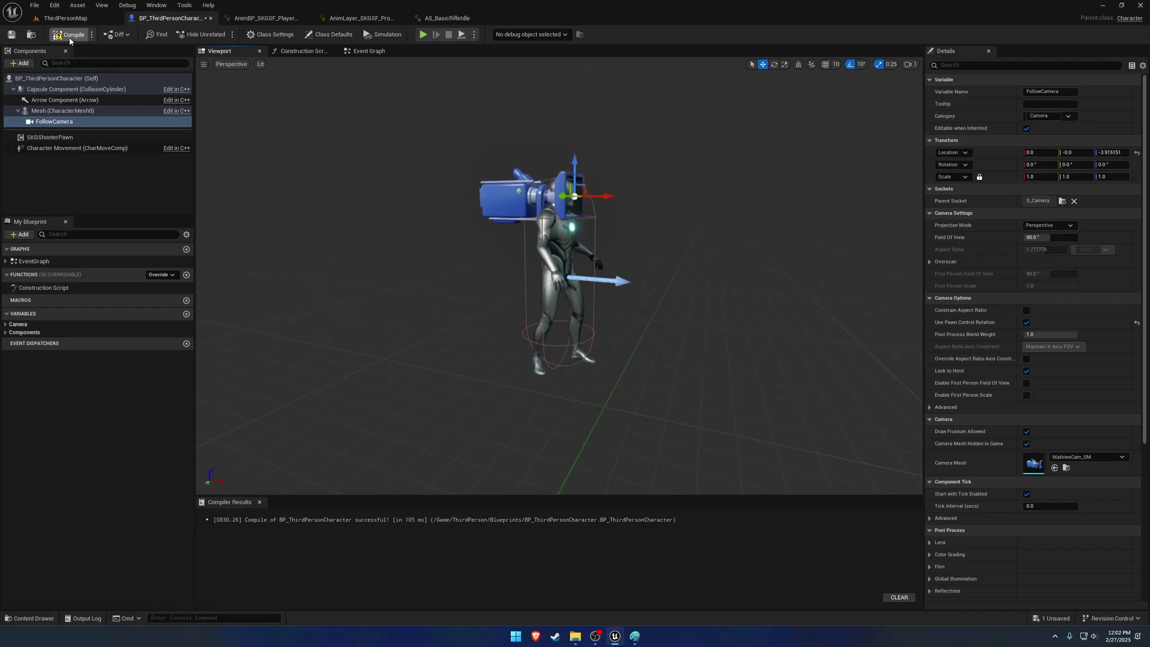
click(63, 18)
key(alt+p)
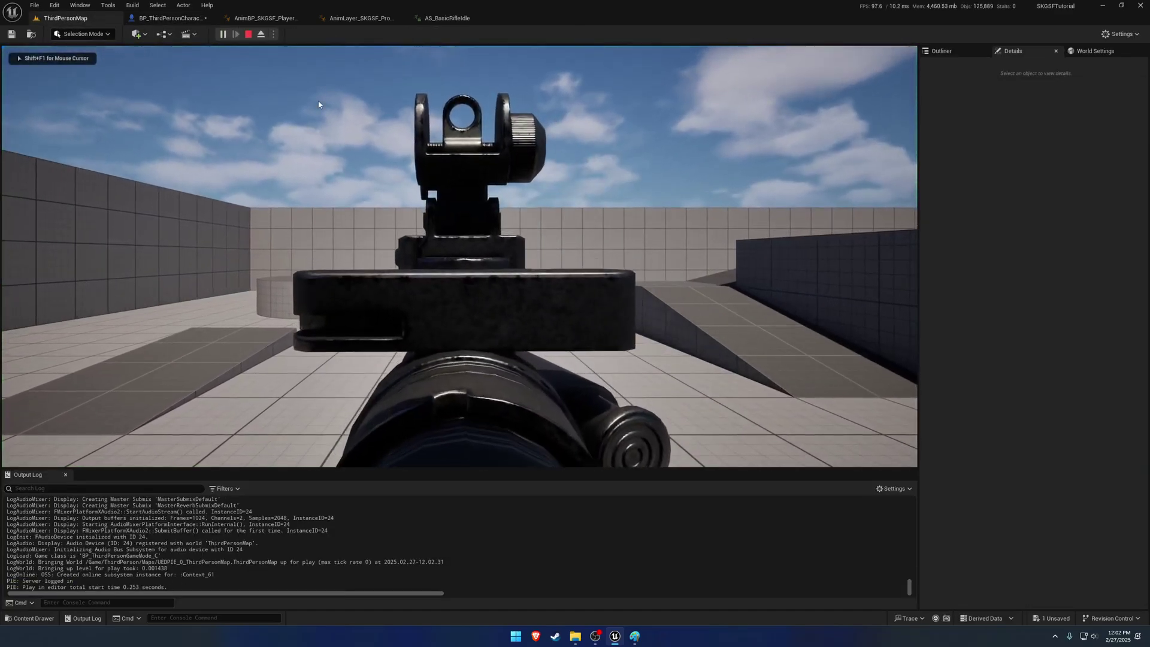
key(Escape)
Revert the FollowCamera move and recompile BP_ThirdPersonCharacter
click(169, 18)
key(ctrl+z)
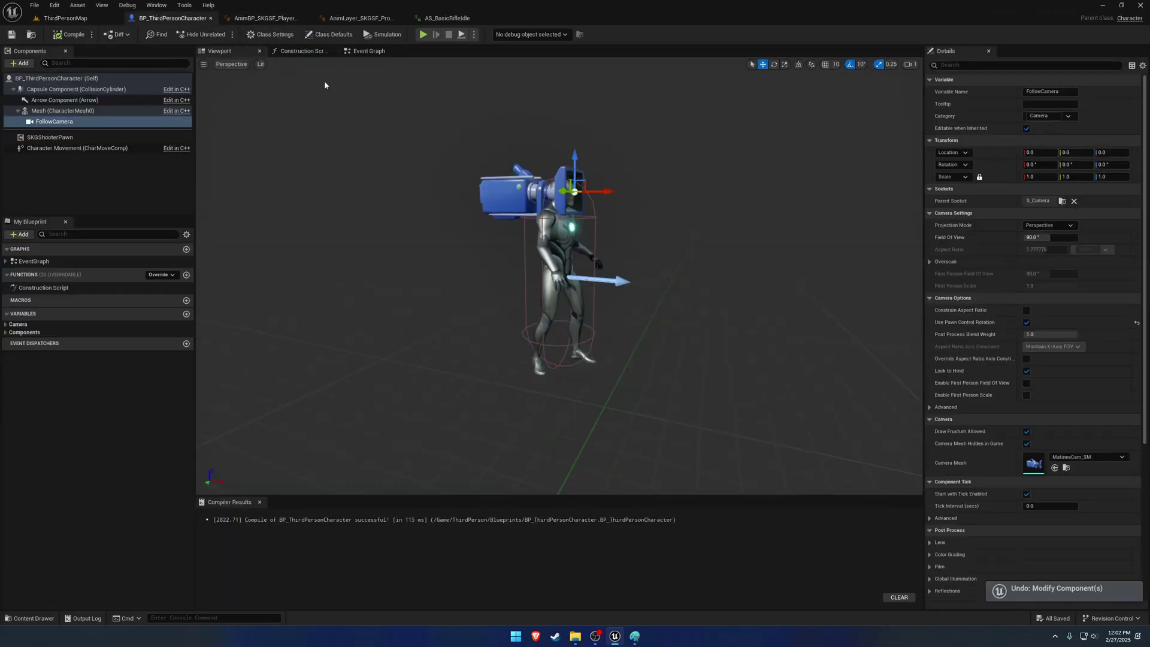
click(67, 34)
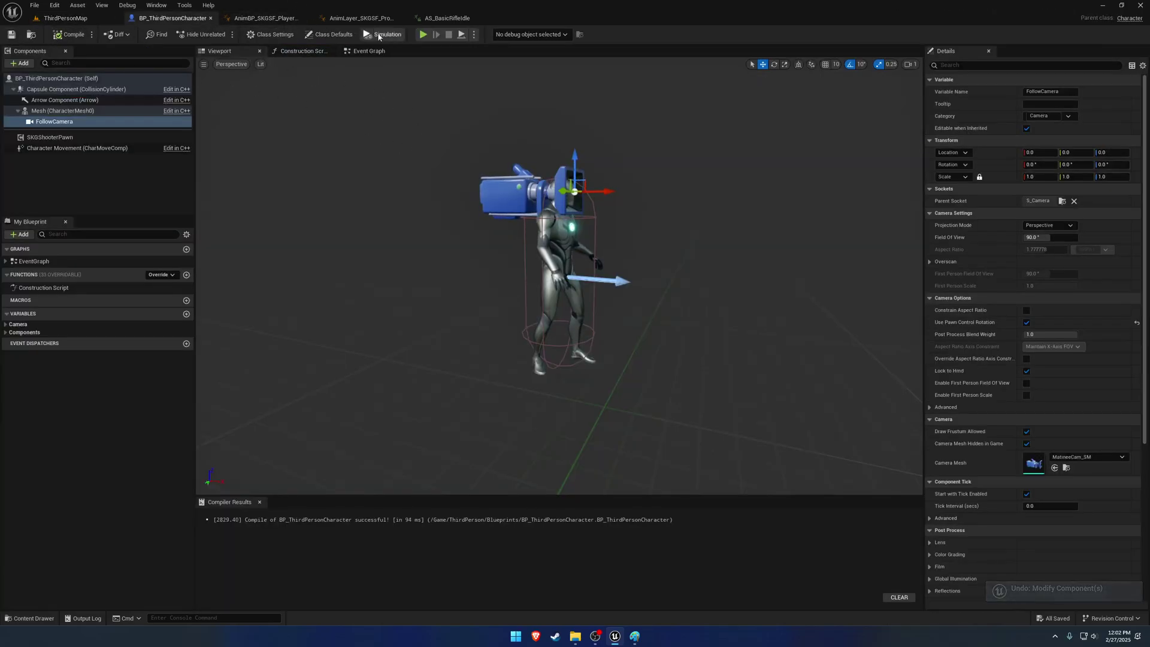
click(359, 18)
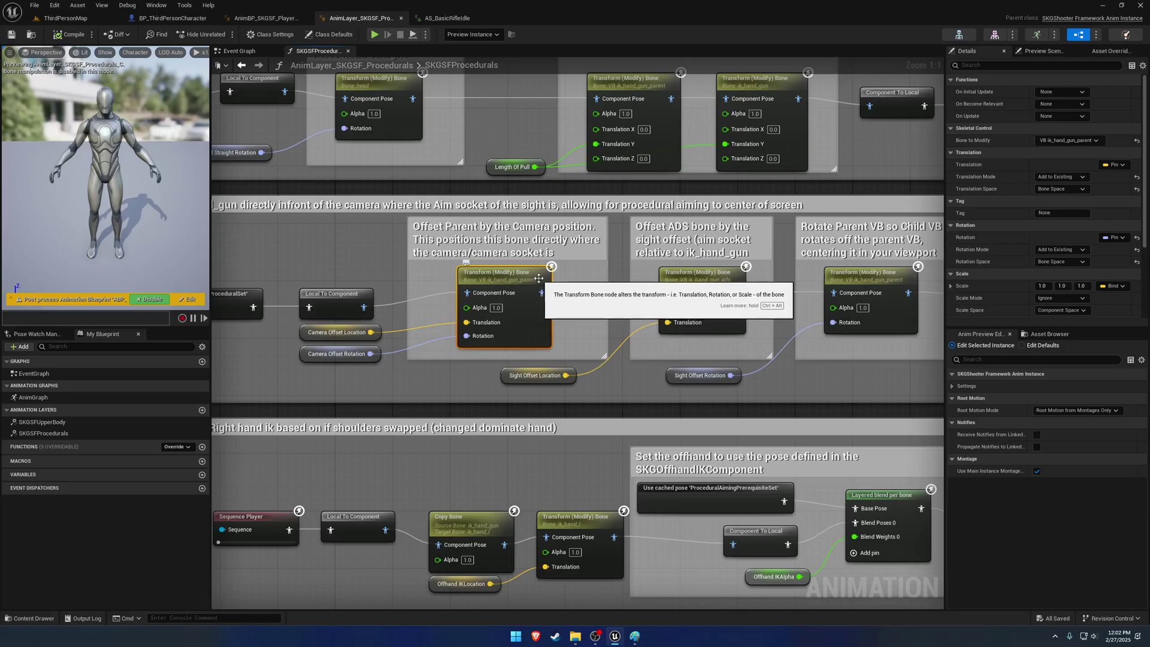
right_drag(586, 316, 500, 303)
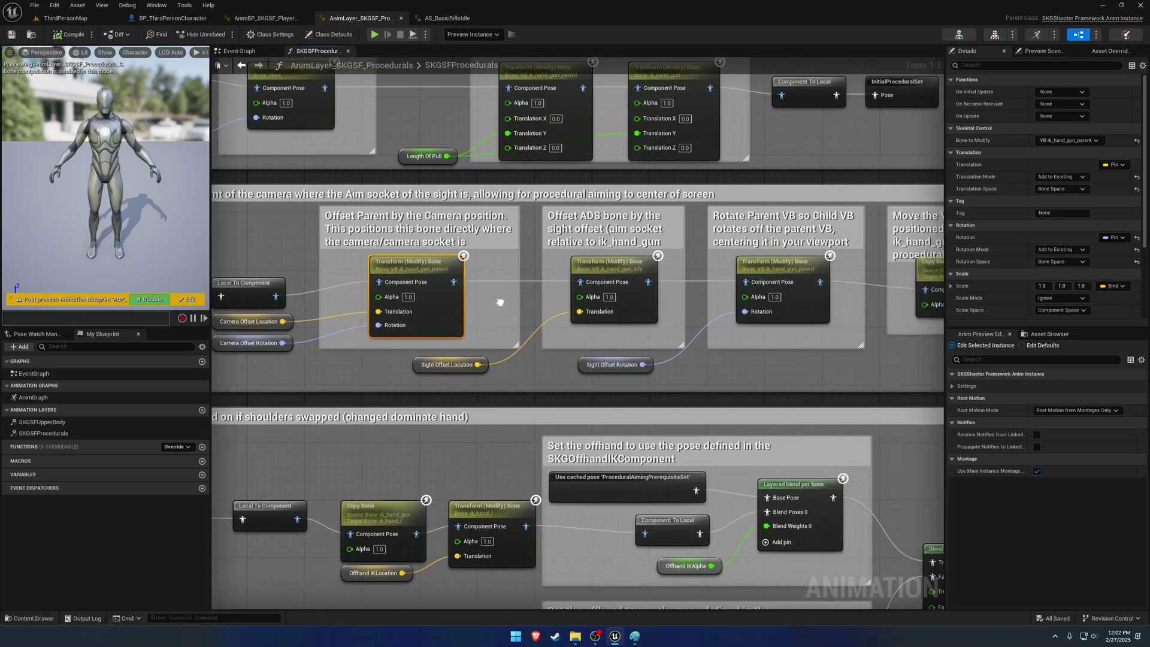
click(632, 309)
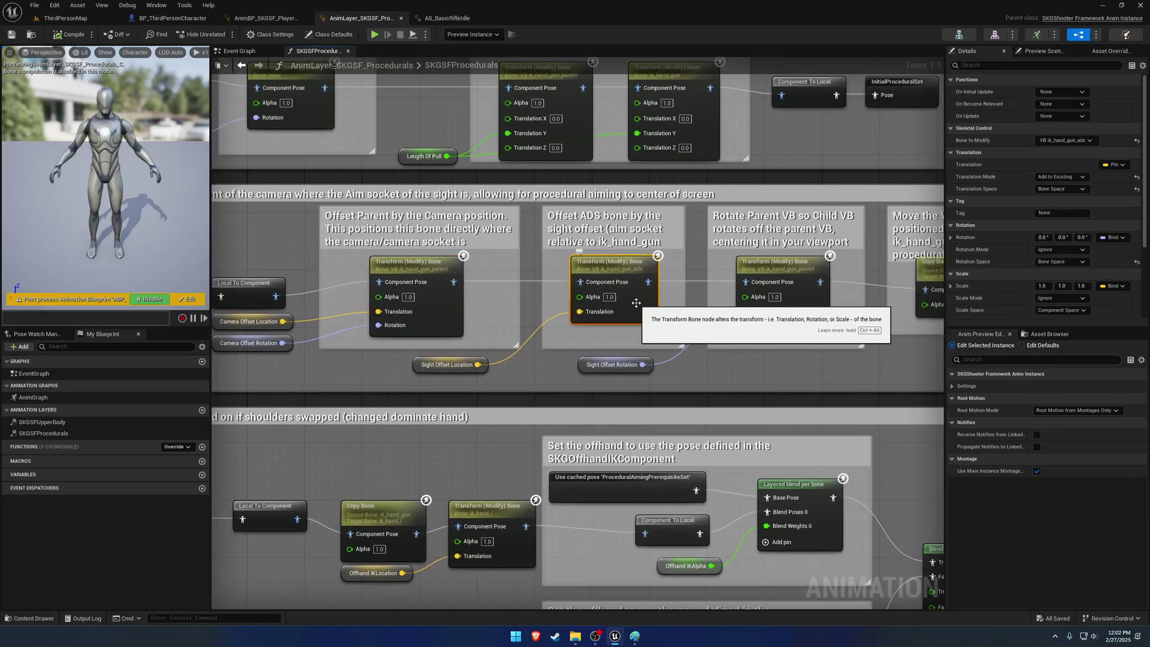
Inspect the VB ik_hand_gun_ads bone's transform in the AS_BasicRifleIdle Skeleton Tree
click(447, 18)
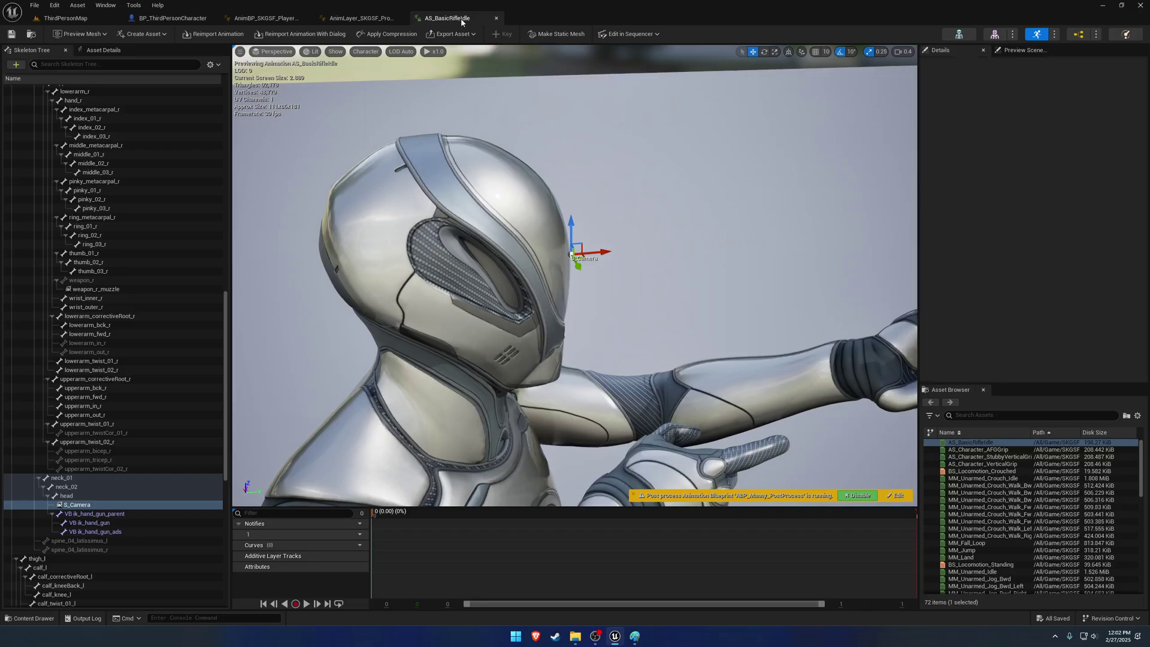
click(144, 531)
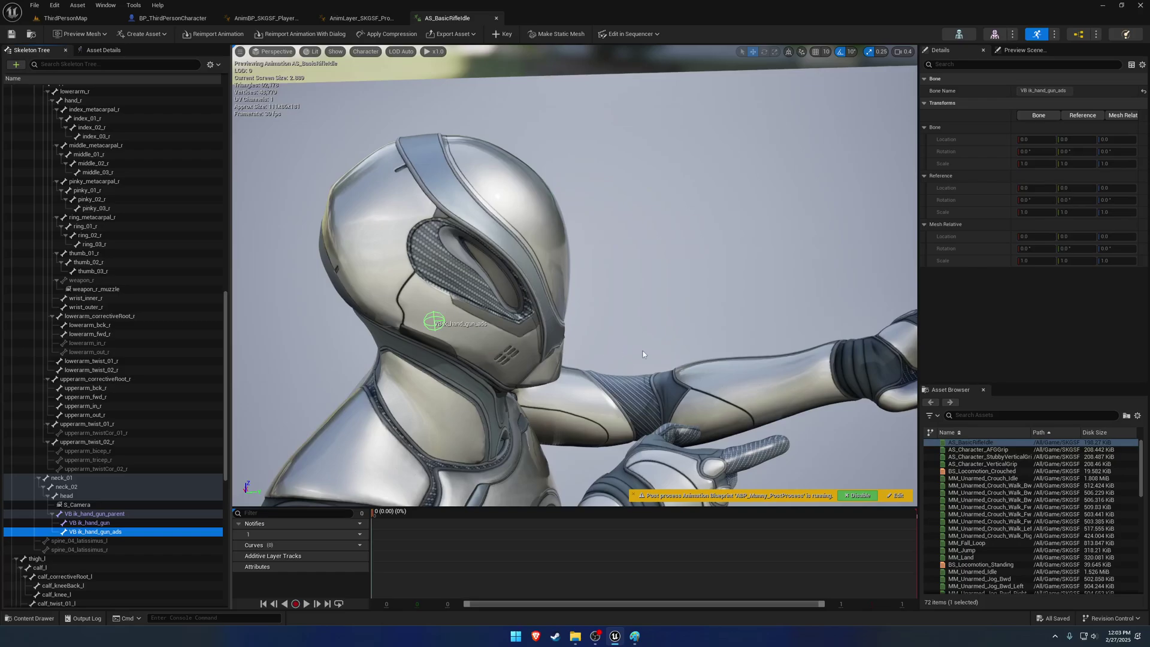
drag(226, 356, 233, 152)
Attach SK_AR4_X as a preview asset on ik_hand_gun, then undo it
click(74, 155)
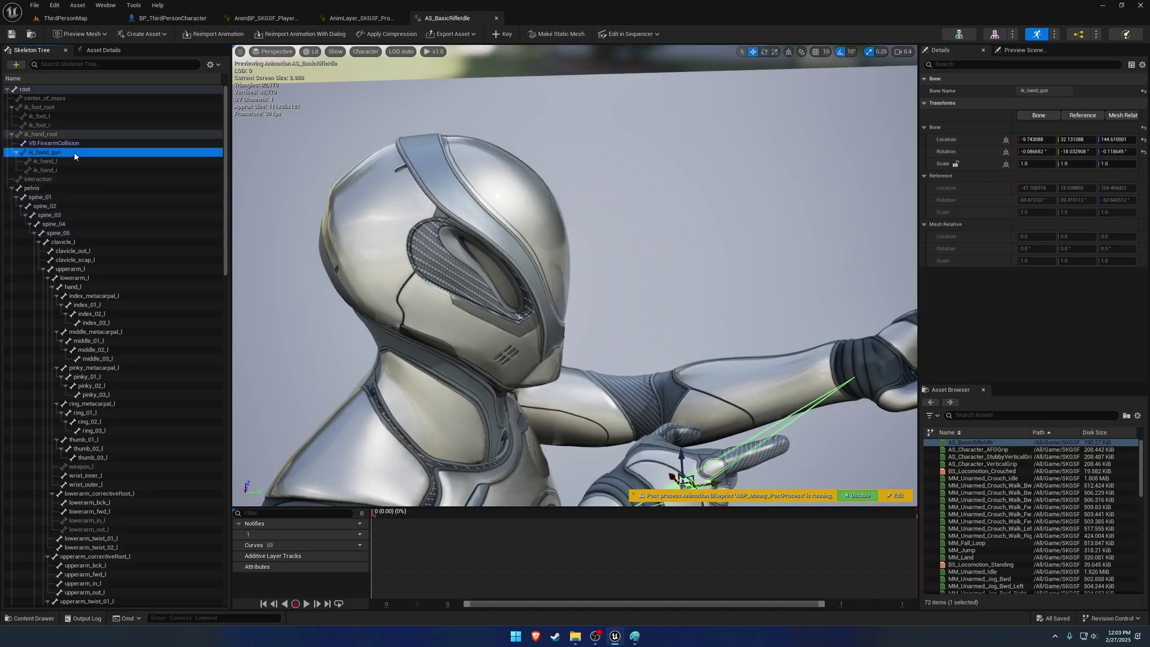
right_click(75, 154)
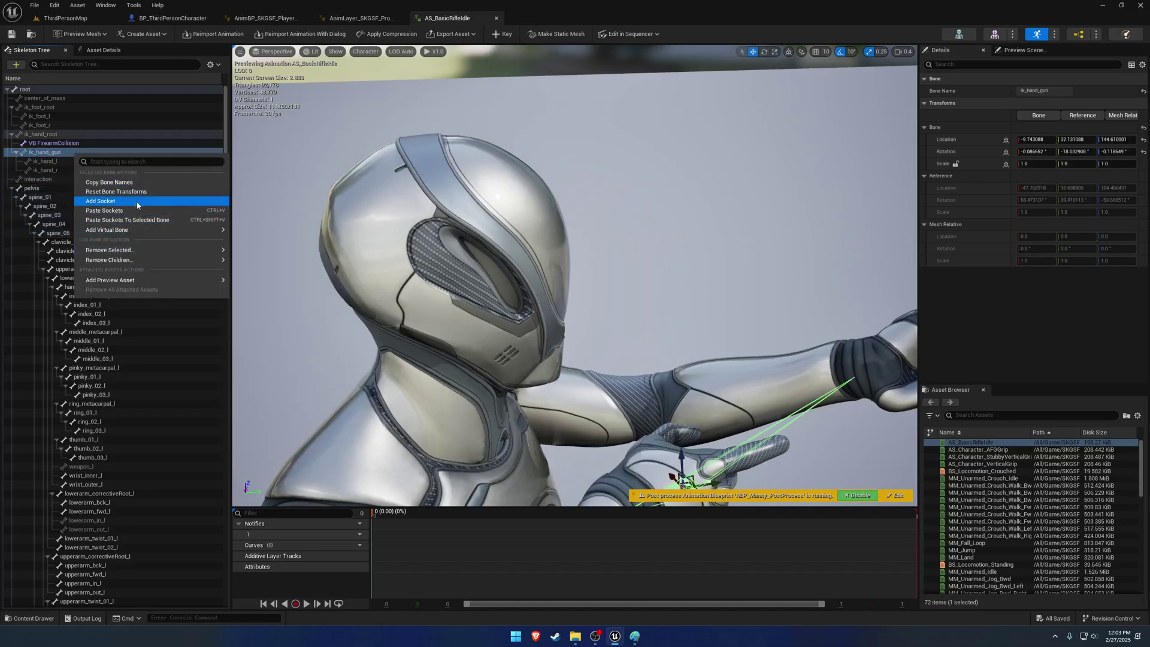
mouse_move(147, 281)
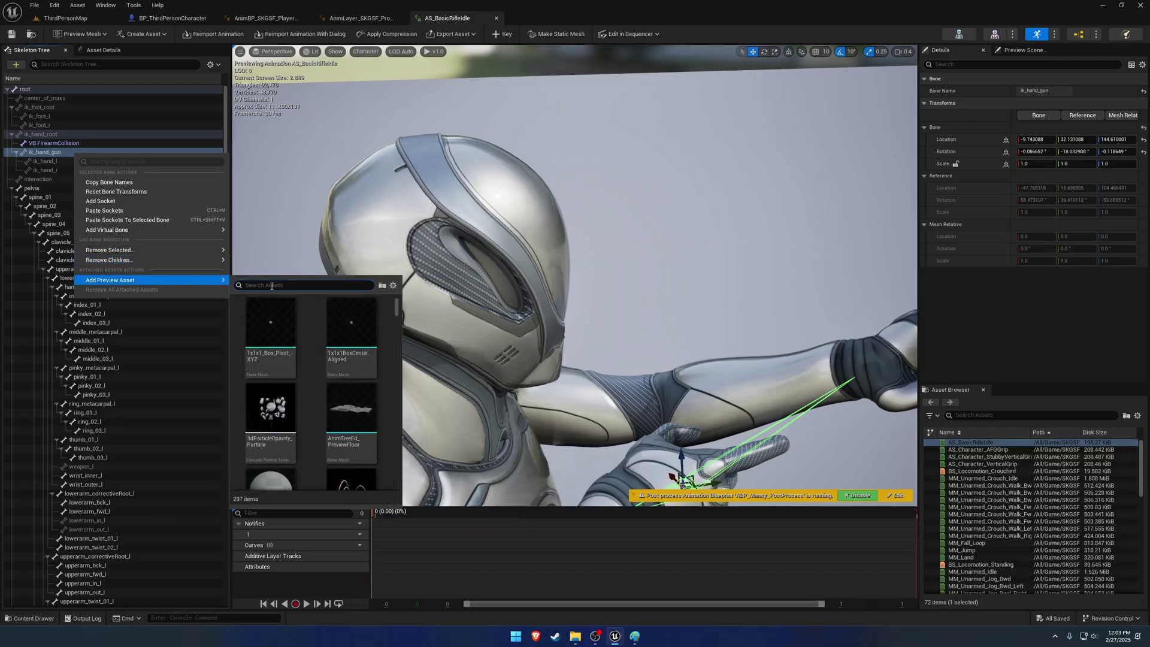
text(ak)
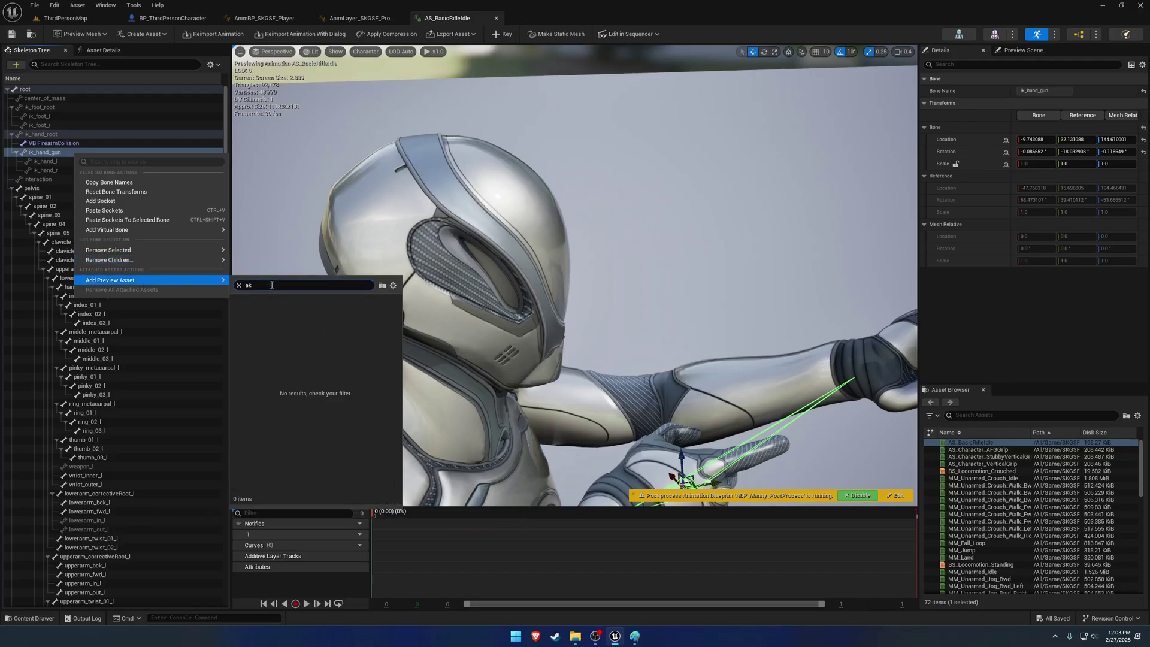
scroll(301, 355, down, 5)
text(4)
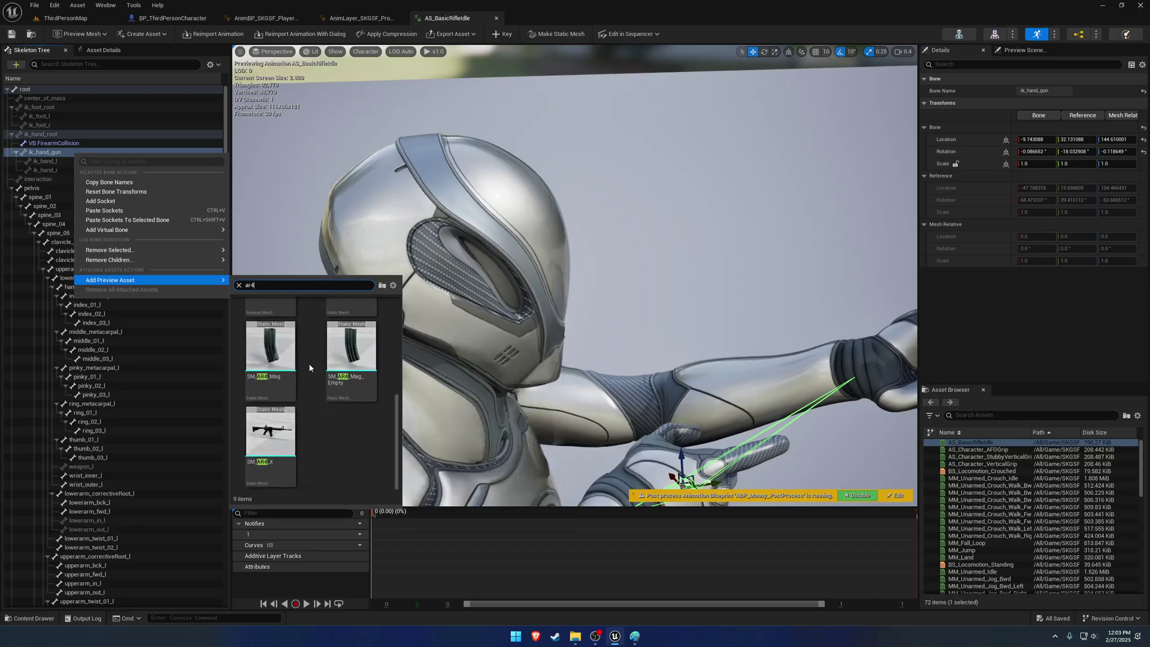
scroll(308, 420, up, 1)
click(281, 419)
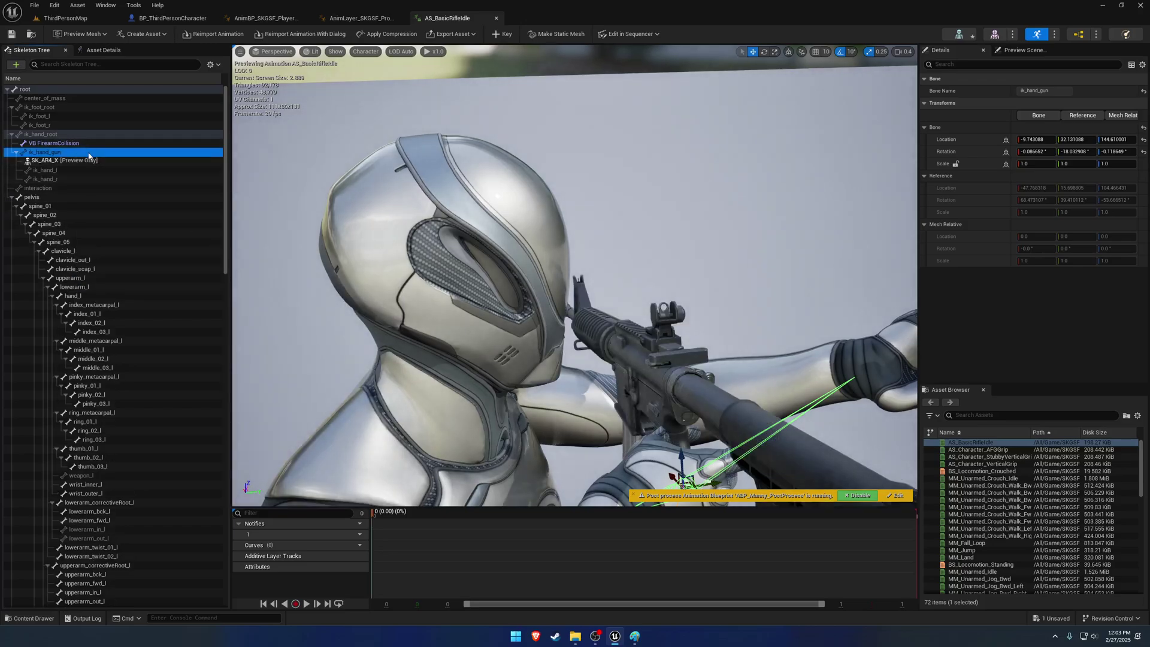
key(ctrl+z)
Search the ik_hand_gun preview asset list for 'ar4' to find SK_AR4
right_click(85, 156)
mouse_move(159, 280)
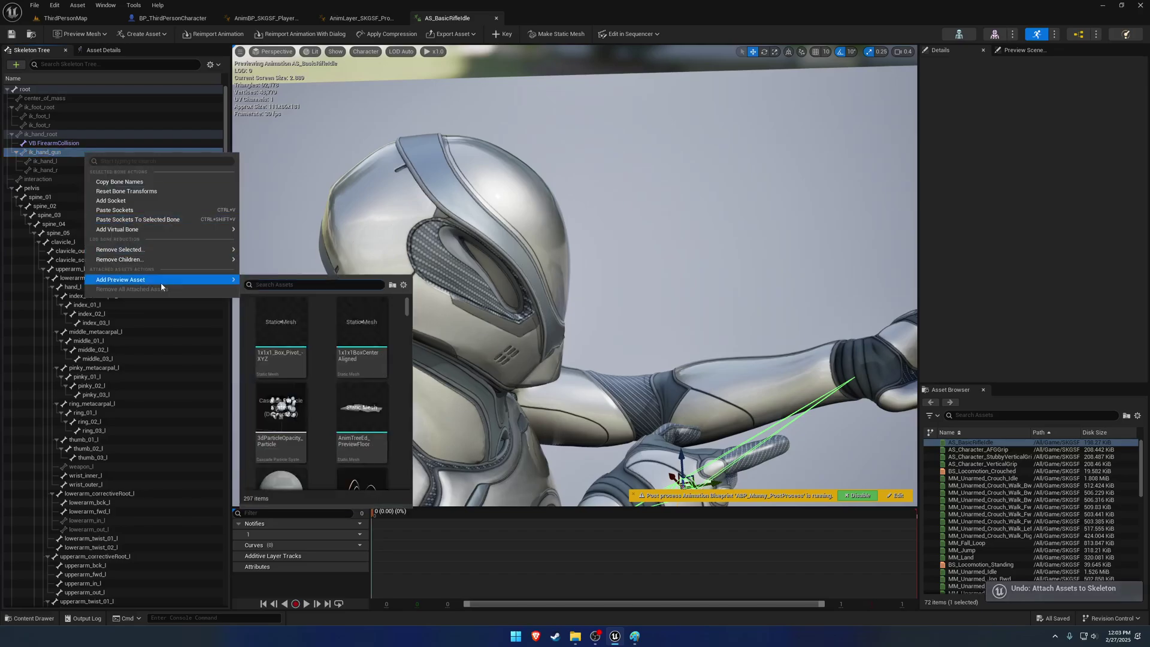
text(ar4)
scroll(364, 371, down, 1)
Attach SK_AR4 as the ik_hand_gun preview mesh and orbit around the rifle
click(364, 371)
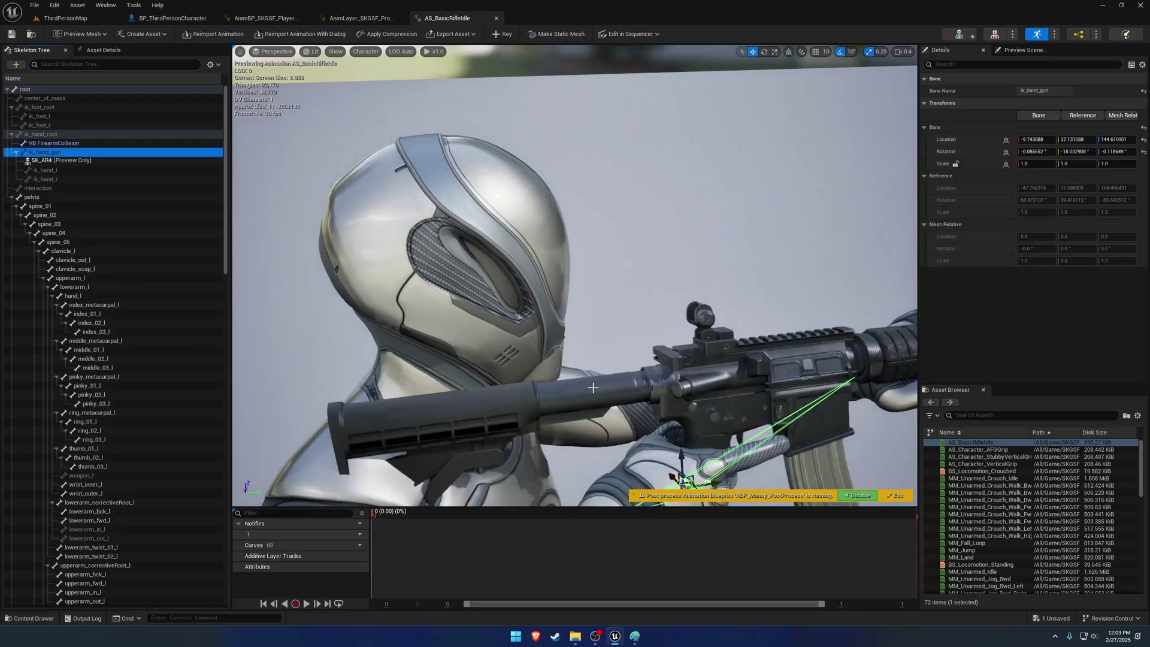
right_drag(627, 384, 647, 455)
right_drag(678, 402, 656, 366)
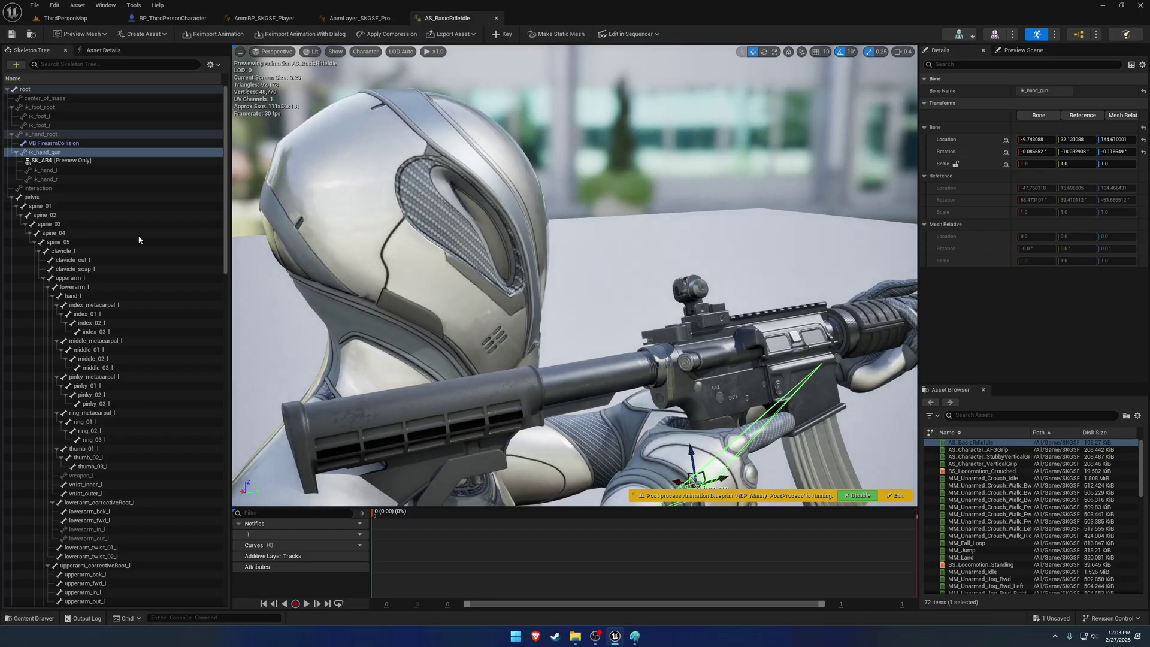
right_drag(599, 323, 597, 384)
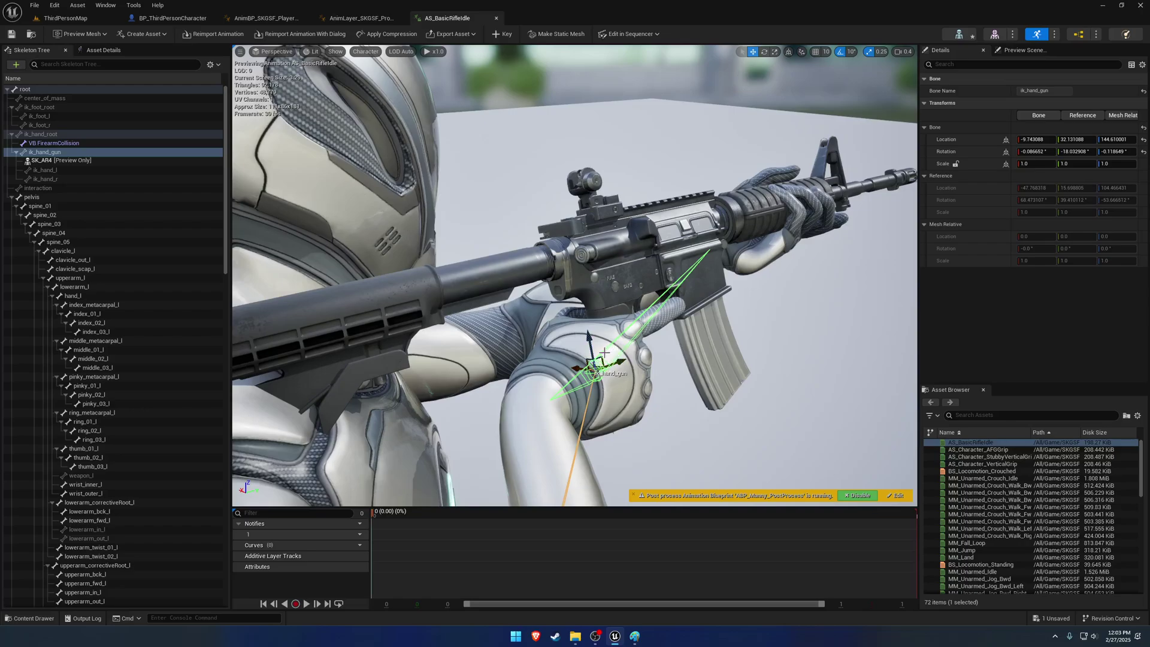
right_drag(608, 335, 659, 353)
key(a)
Rotate ik_hand_gun 10 degrees and move it to raise the rifle beside the head
key(e)
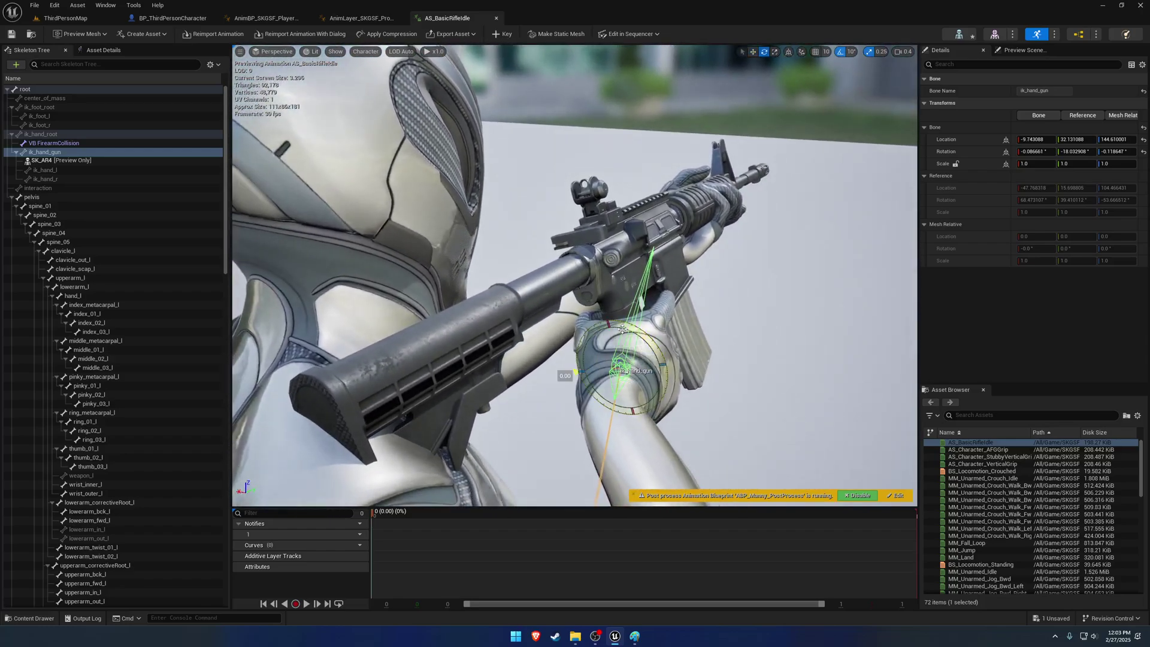
drag(577, 355, 497, 312)
key(w)
right_drag(497, 312, 360, 277)
drag(226, 188, 231, 225)
Check the S_Camera socket's position, then nudge ik_hand_gun to adjust the rifle
scroll(107, 414, down, 15)
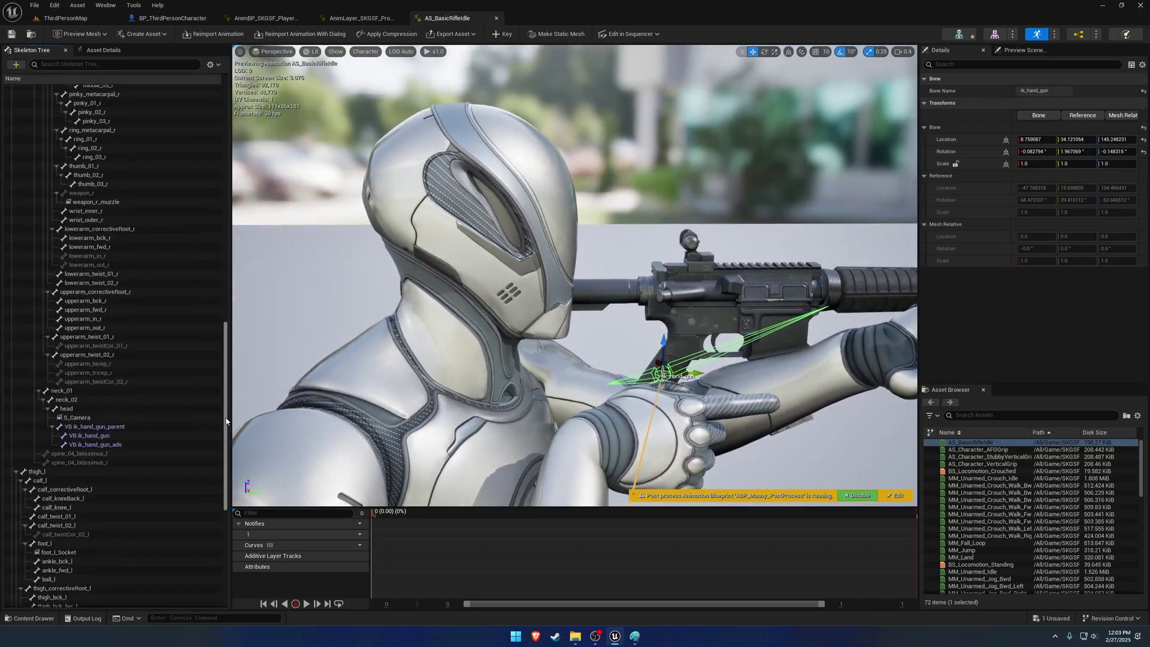
click(106, 413)
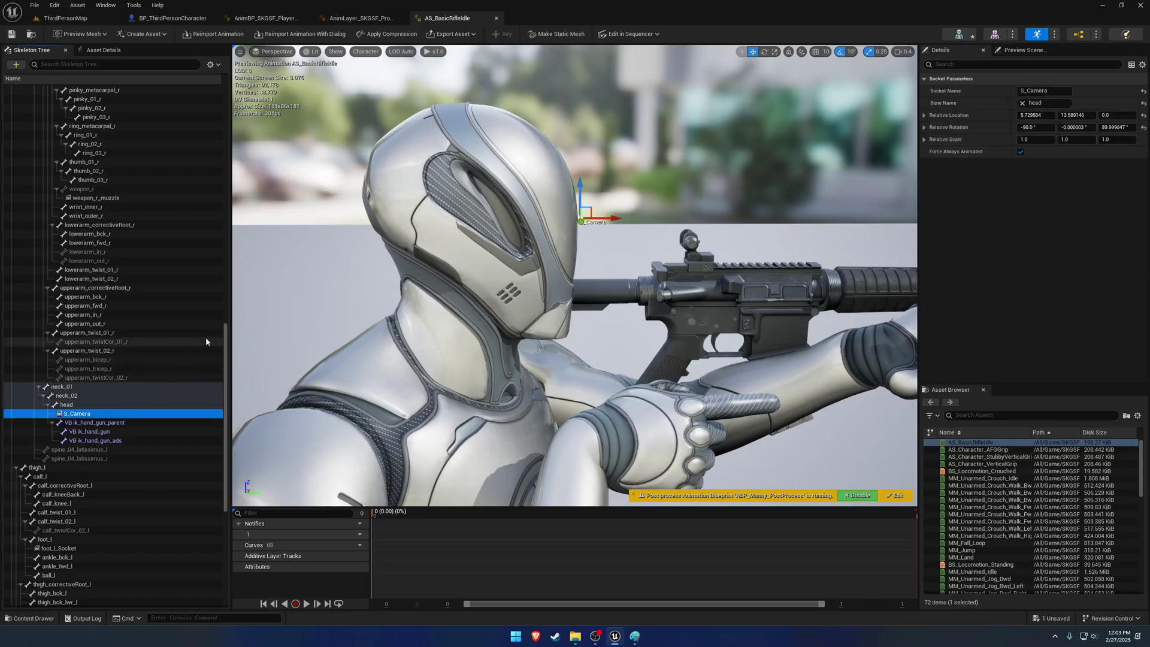
drag(226, 339, 226, 101)
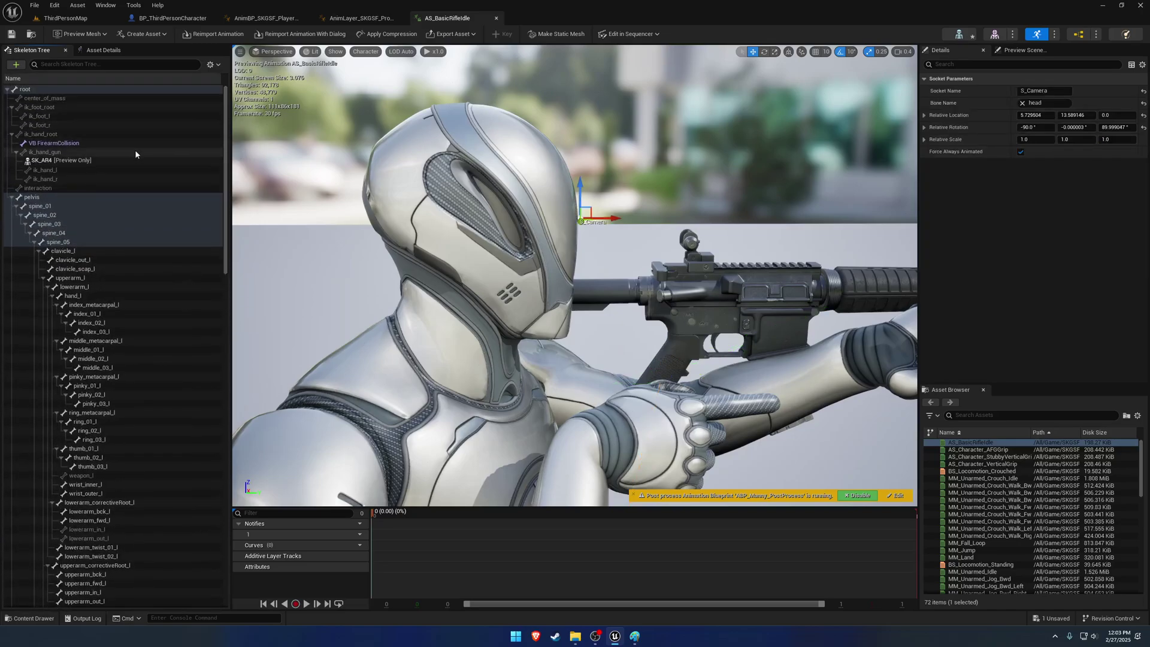
click(100, 152)
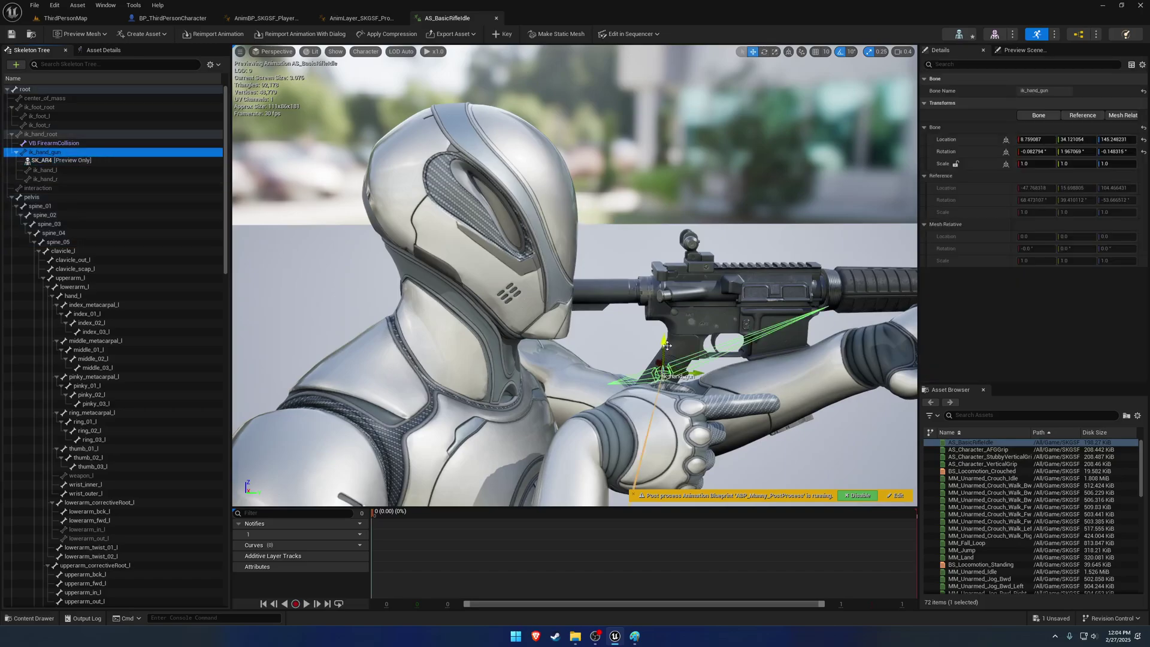
drag(657, 324, 640, 325)
key(f)
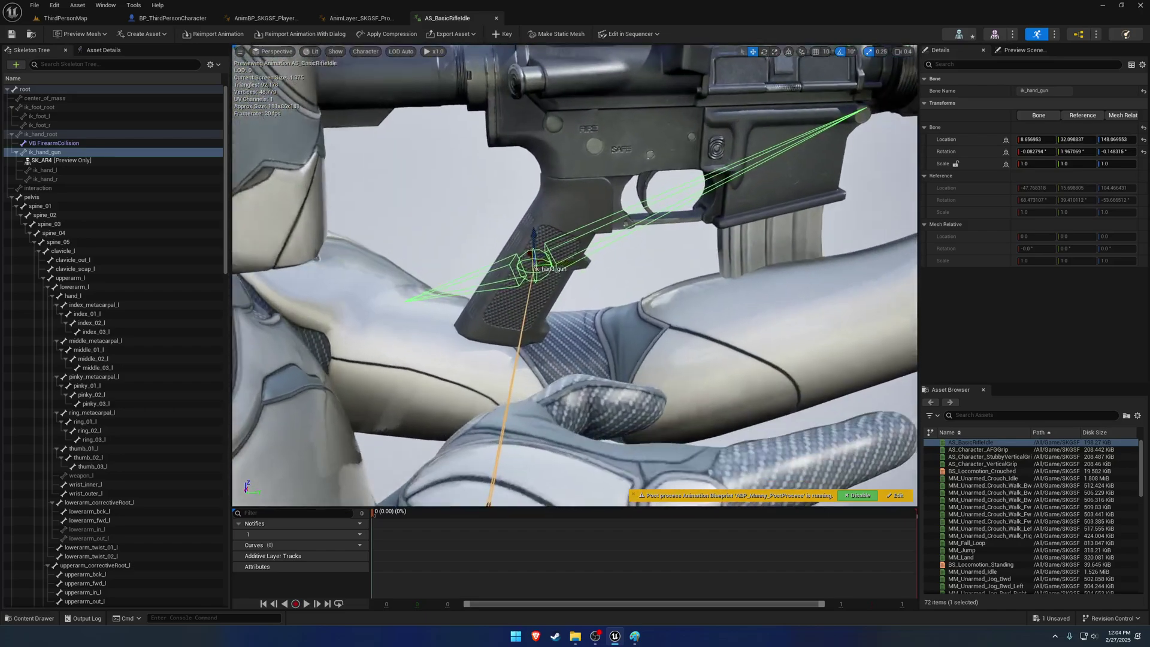
right_drag(533, 277, 599, 256)
key(s)
right_drag(619, 332, 581, 377)
key(d)
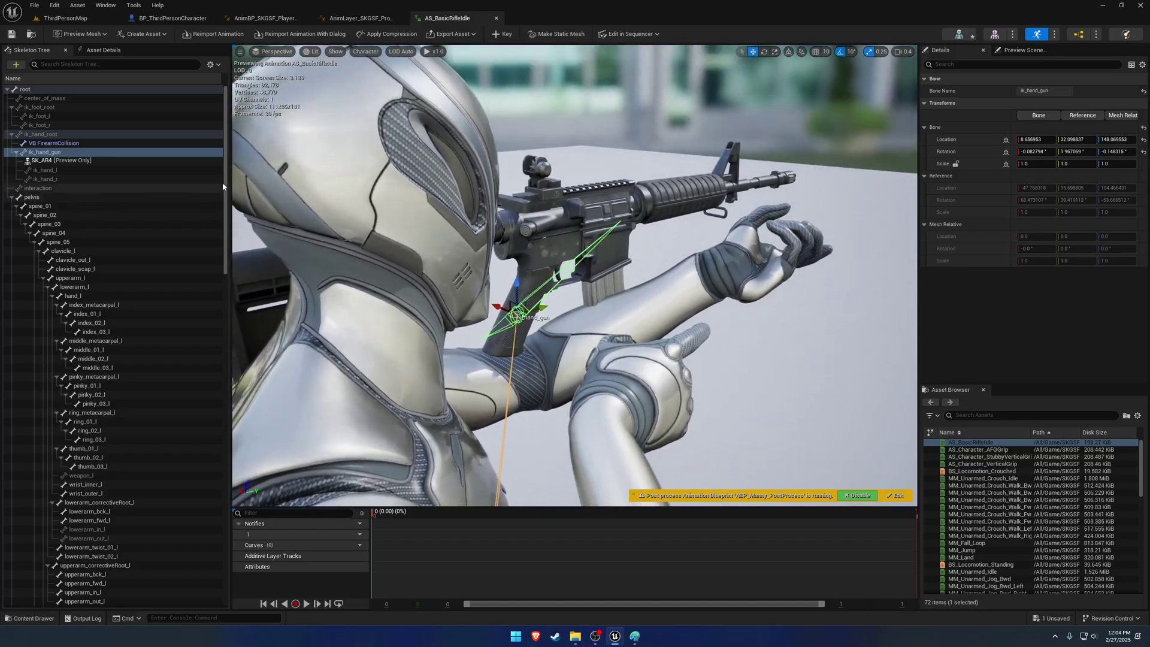
Fly the view behind the rear sight to verify its alignment with the camera
click(97, 153)
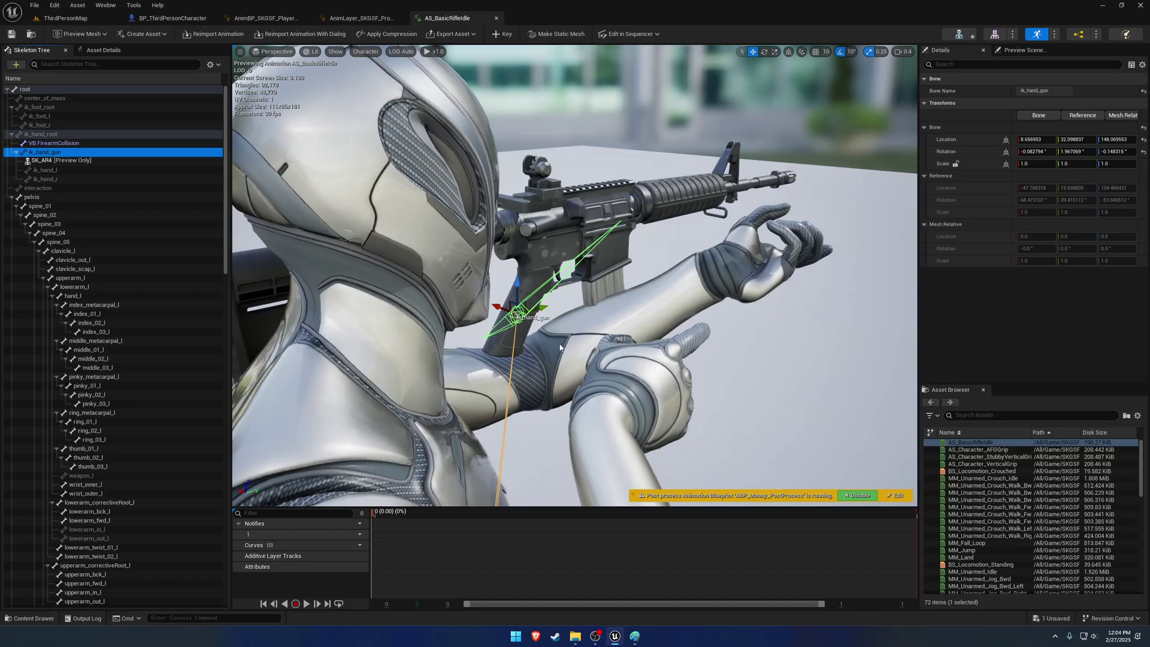
mouse_move(518, 314)
right_down()
mouse_move(524, 290)
mouse_move(558, 276)
mouse_move(659, 288)
mouse_move(519, 314)
right_up()
scroll(517, 314, down, 3)
key(w)
right_drag(556, 276, 553, 273)
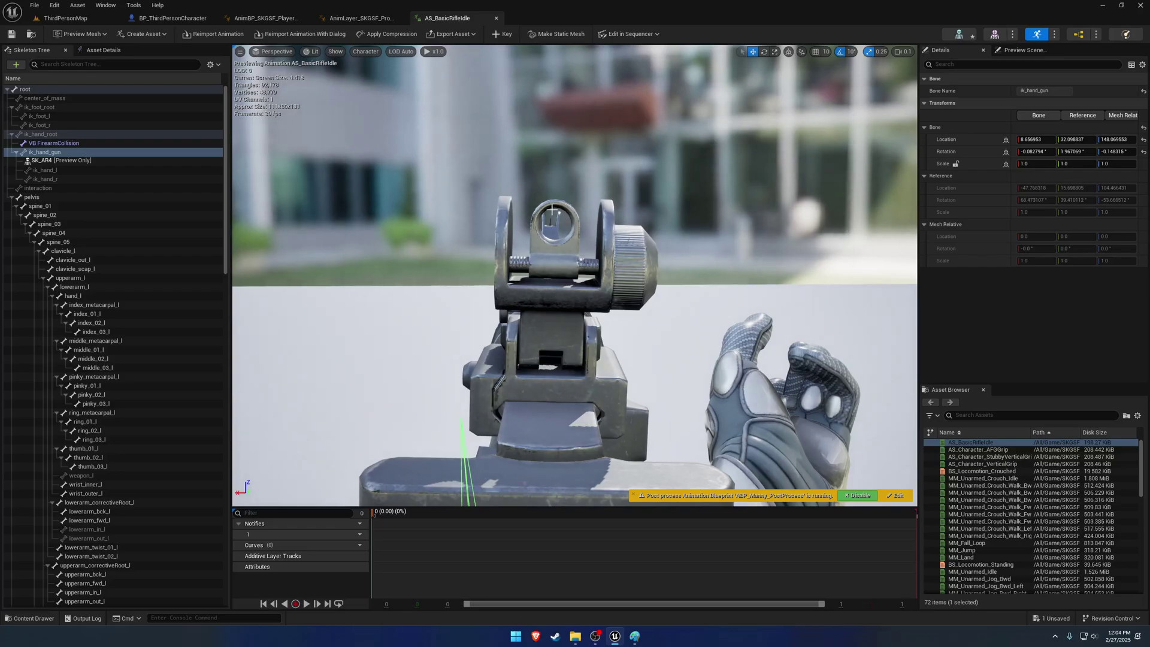
key(s)
right_drag(558, 219, 437, 219)
scroll(558, 219, up, 3)
Inspect both recoil-chain Copy Bone nodes, including the Aim Alpha-driven VB ik_hand_gun_ads to VB ik_hand_gun copy
click(385, 19)
click(362, 18)
scroll(673, 434, up, 4)
scroll(674, 434, down, 4)
scroll(678, 232, up, 4)
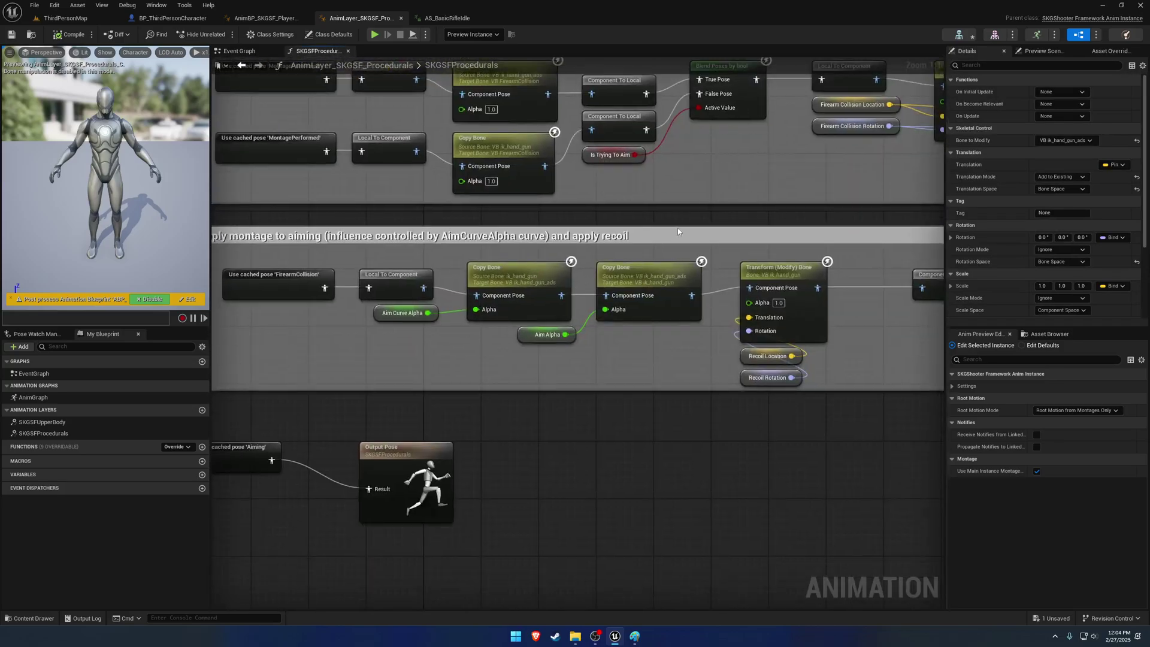
click(518, 281)
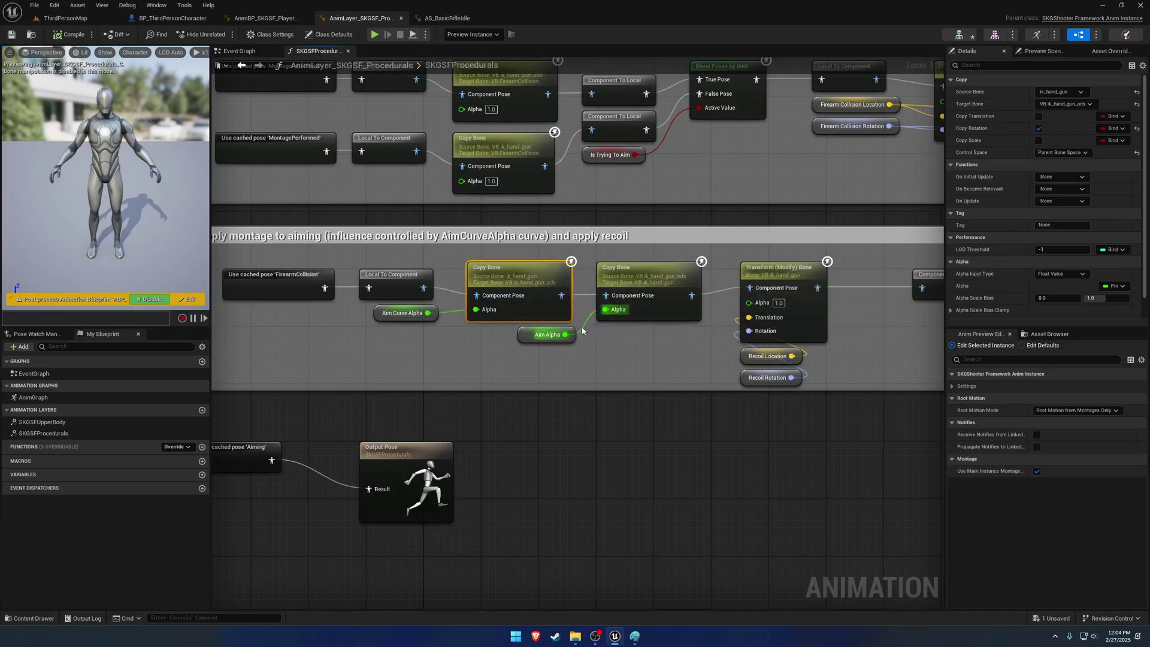
right_drag(611, 344, 561, 362)
click(612, 332)
right_drag(614, 331, 594, 328)
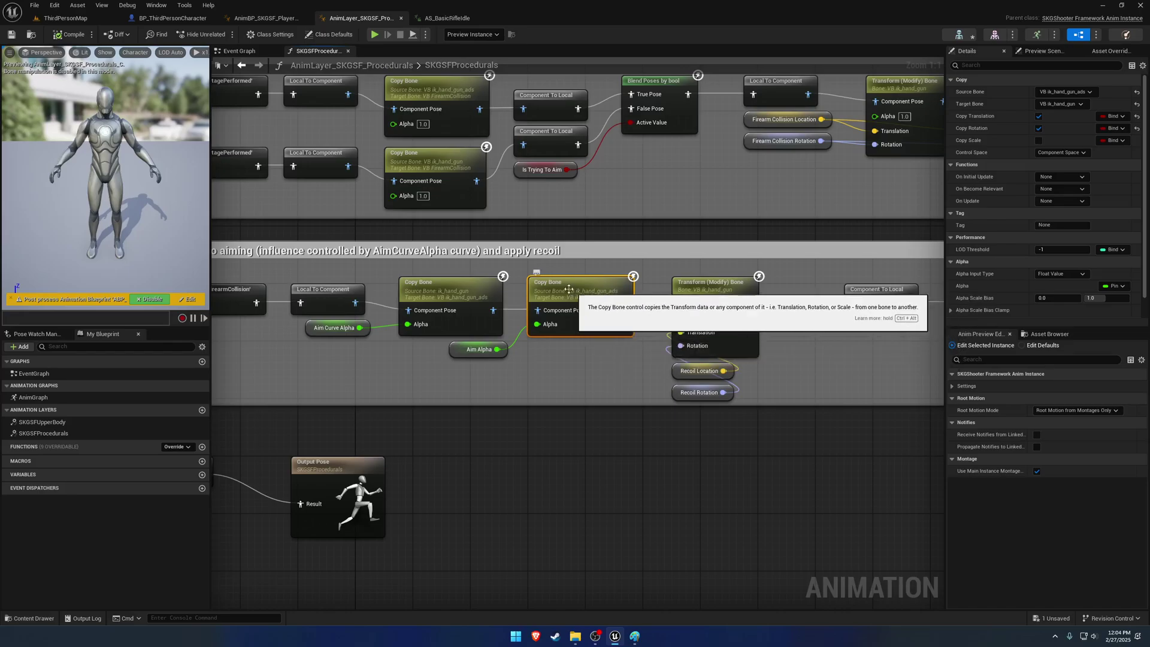
Toggle the ik_hand_gun offset with undo/redo to compare, leaving the rifle back at the hand
click(447, 18)
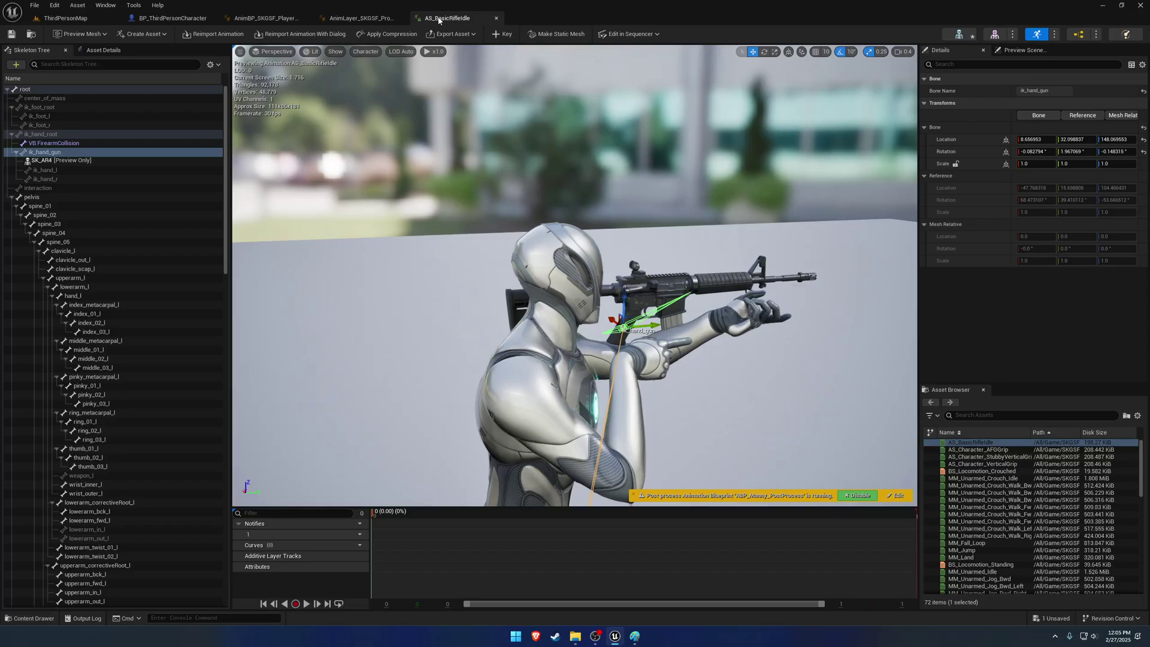
key(w)
mouse_move(597, 218)
right_down()
mouse_move(597, 236)
mouse_move(597, 219)
right_up()
key(ctrl+z)
key(ctrl+z)
key(ctrl+z)
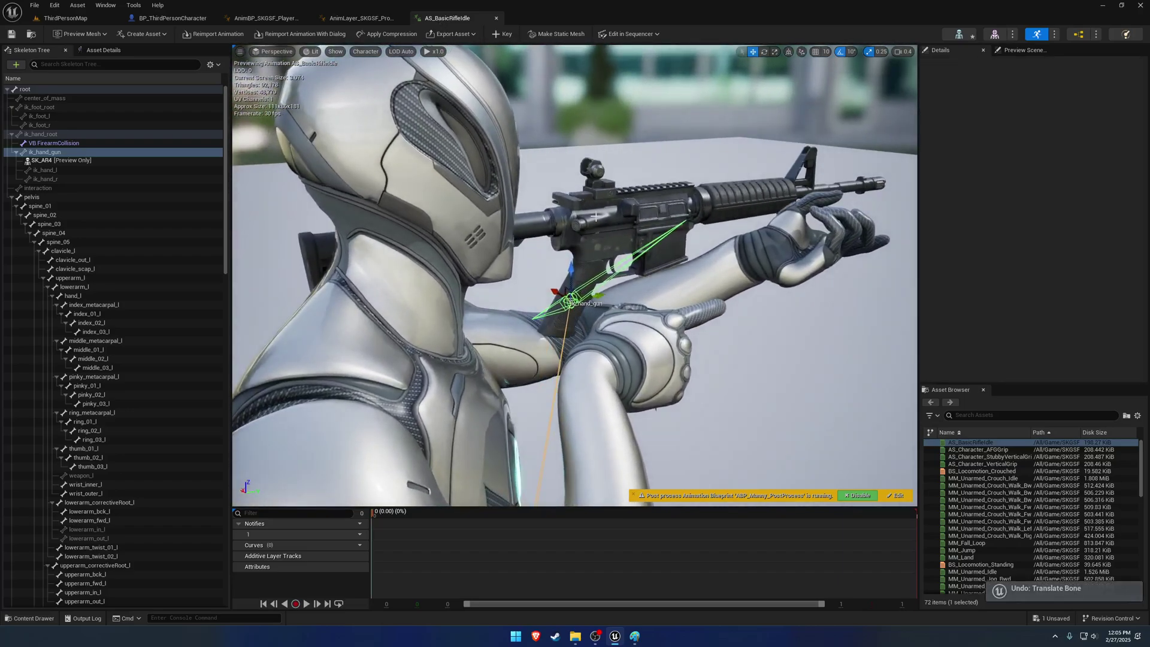
key(ctrl+z)
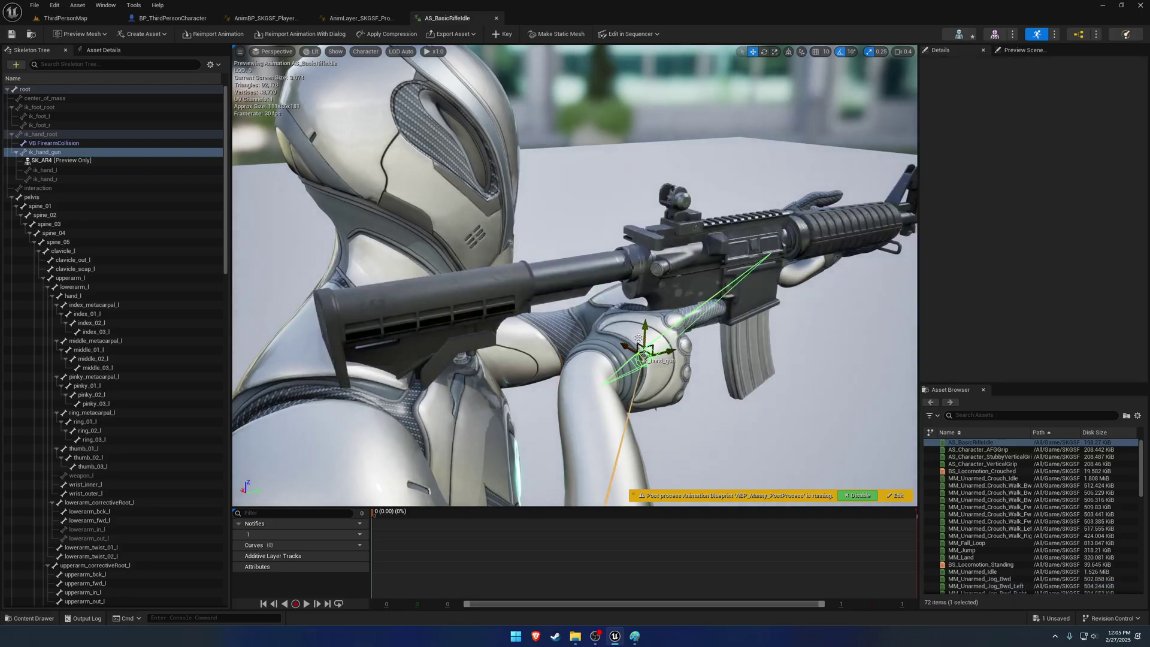
key(ctrl+y)
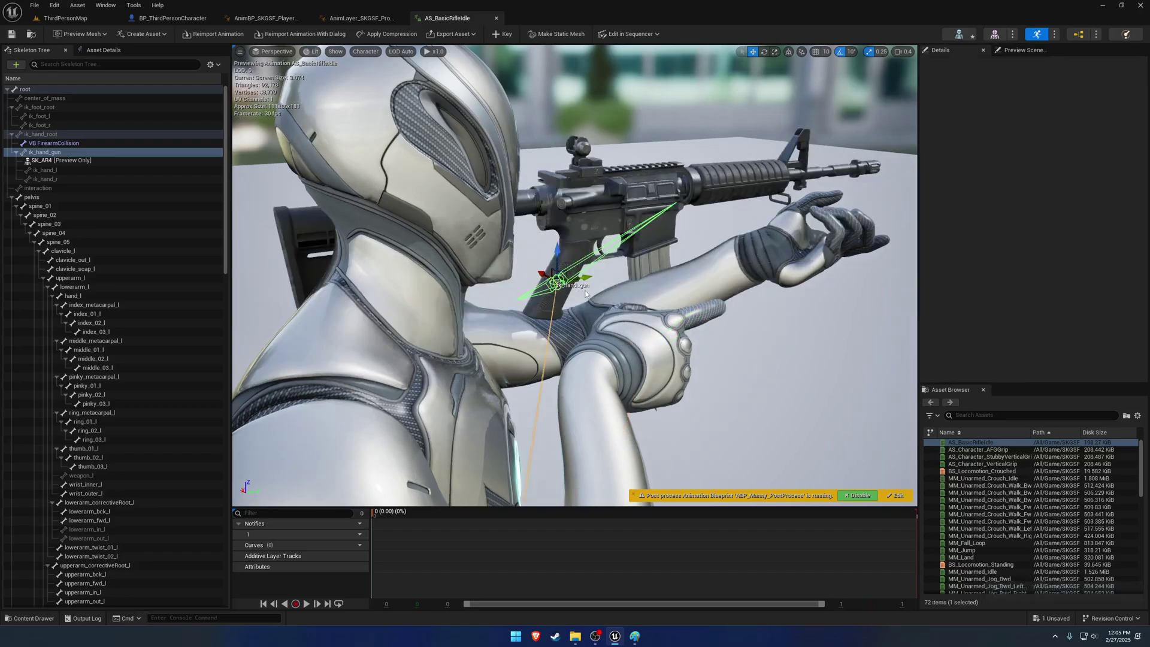
key(ctrl+z)
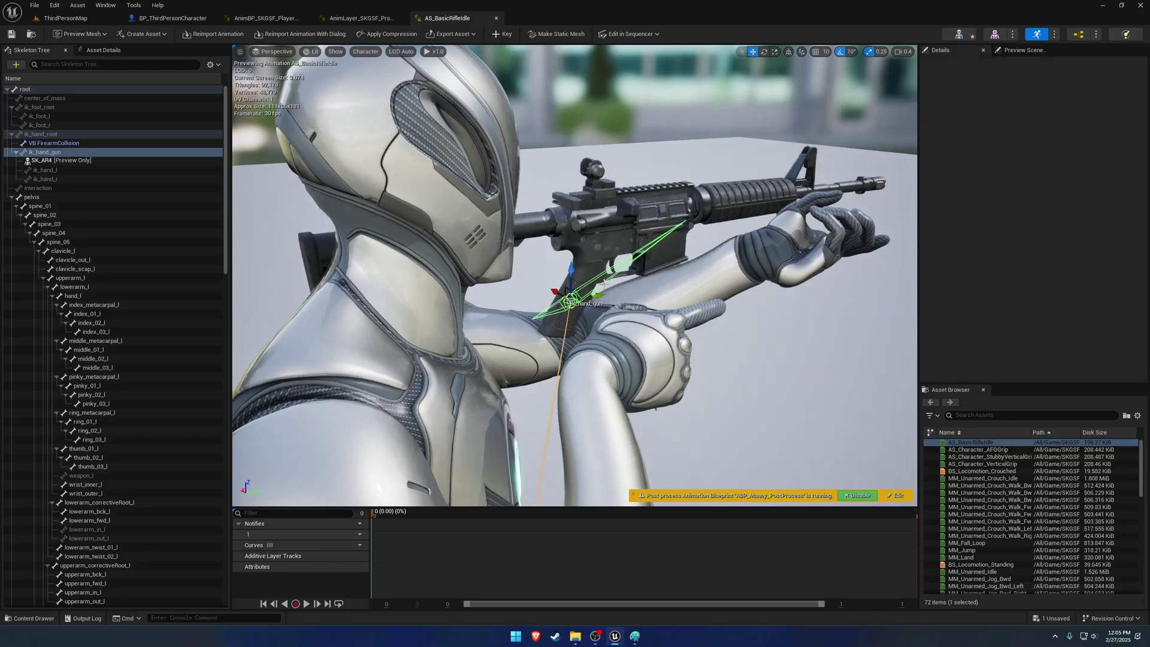
key(ctrl+z)
key(ctrl+z)
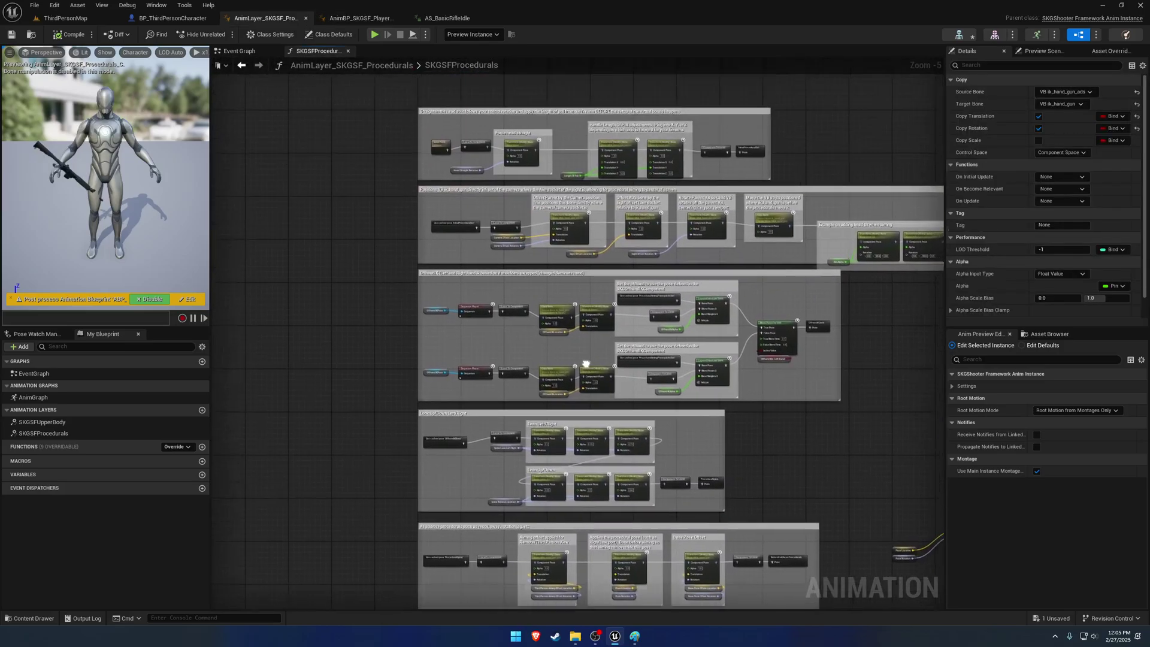
Inspect Sight Offset Location, the ADS transform node, Sight Offset Rotation and the Rotate Parent VB node
scroll(613, 357, up, 5)
click(462, 353)
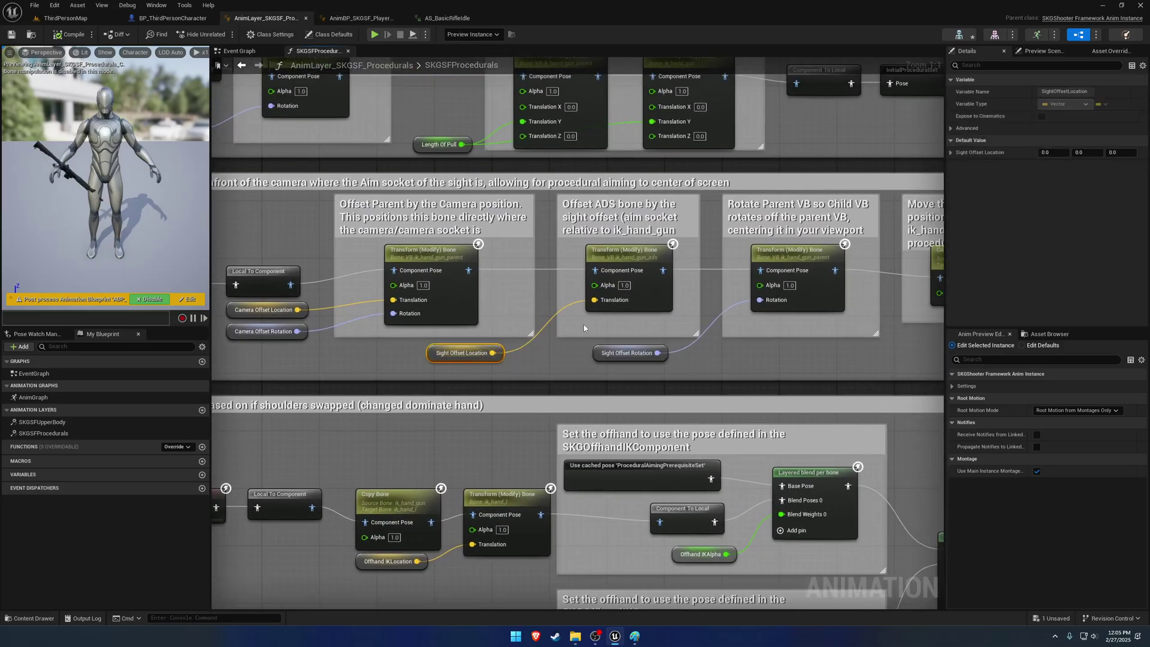
click(623, 303)
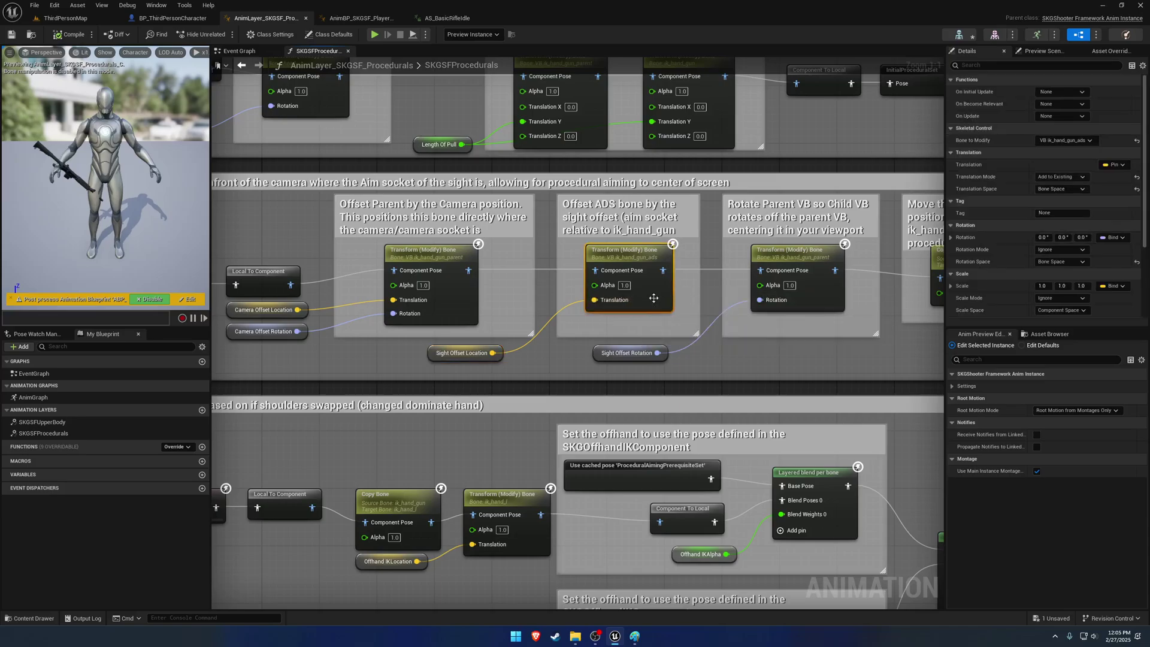
right_drag(665, 321, 583, 318)
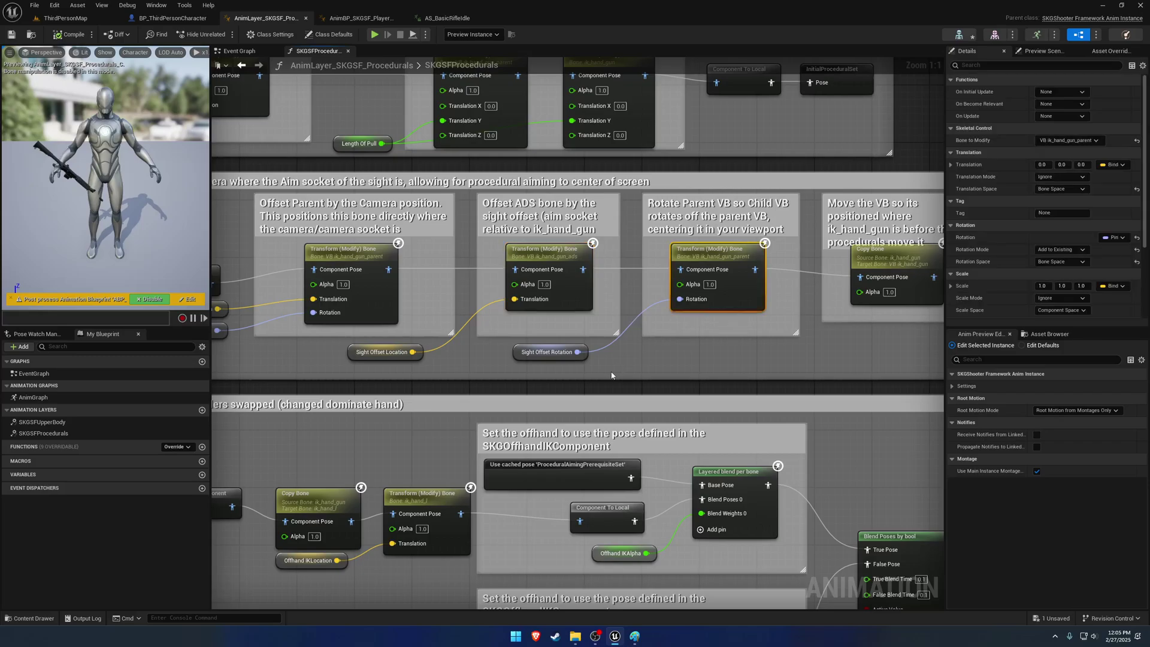
click(548, 351)
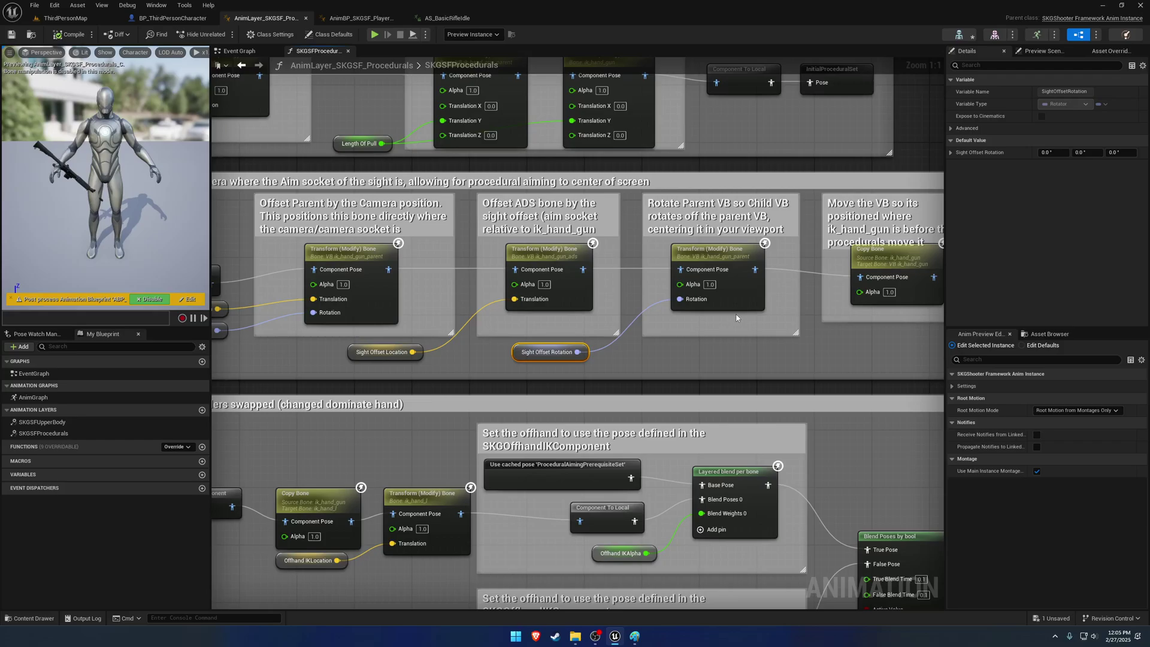
click(719, 294)
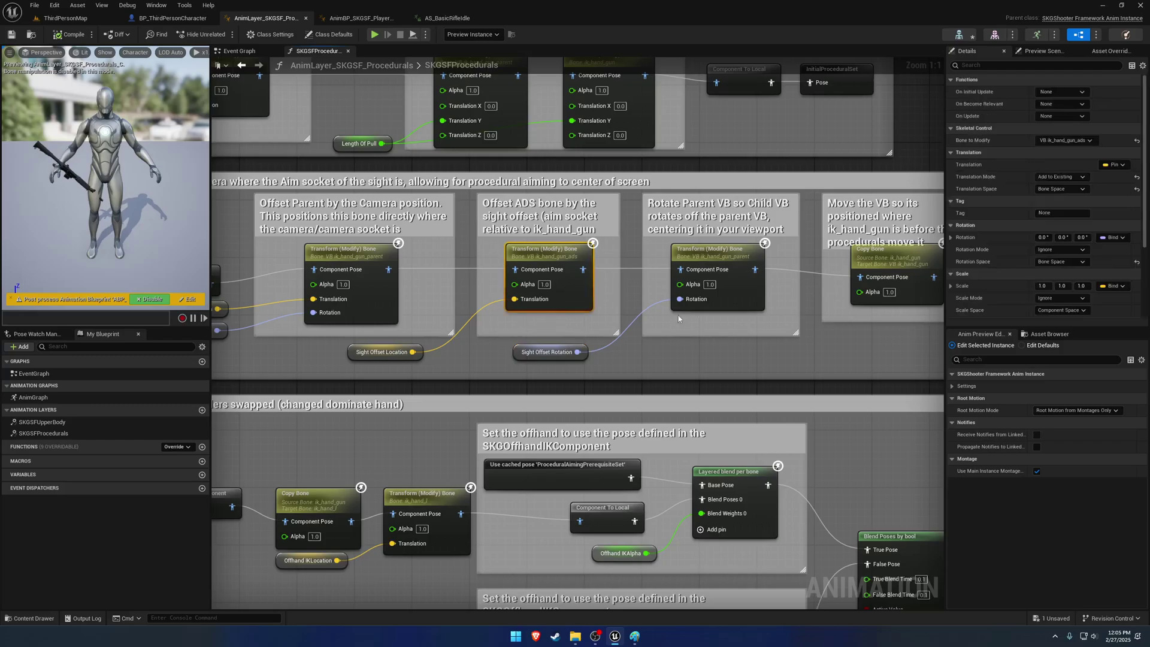
right_drag(740, 329, 697, 334)
In Paint, draw a dark red arrow circling the red dot, restore green, and return to Unreal
click(635, 636)
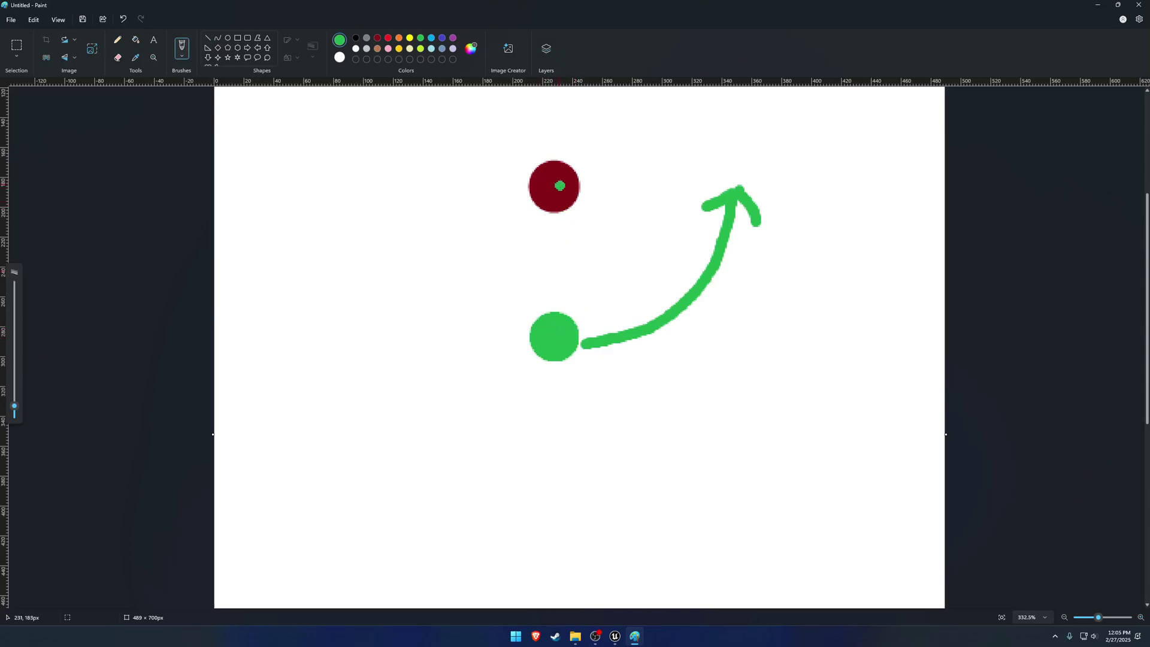
click(374, 38)
mouse_move(577, 146)
mouse_down()
mouse_move(519, 166)
mouse_move(543, 235)
mouse_move(607, 202)
mouse_move(587, 177)
mouse_move(593, 161)
mouse_move(621, 176)
mouse_up()
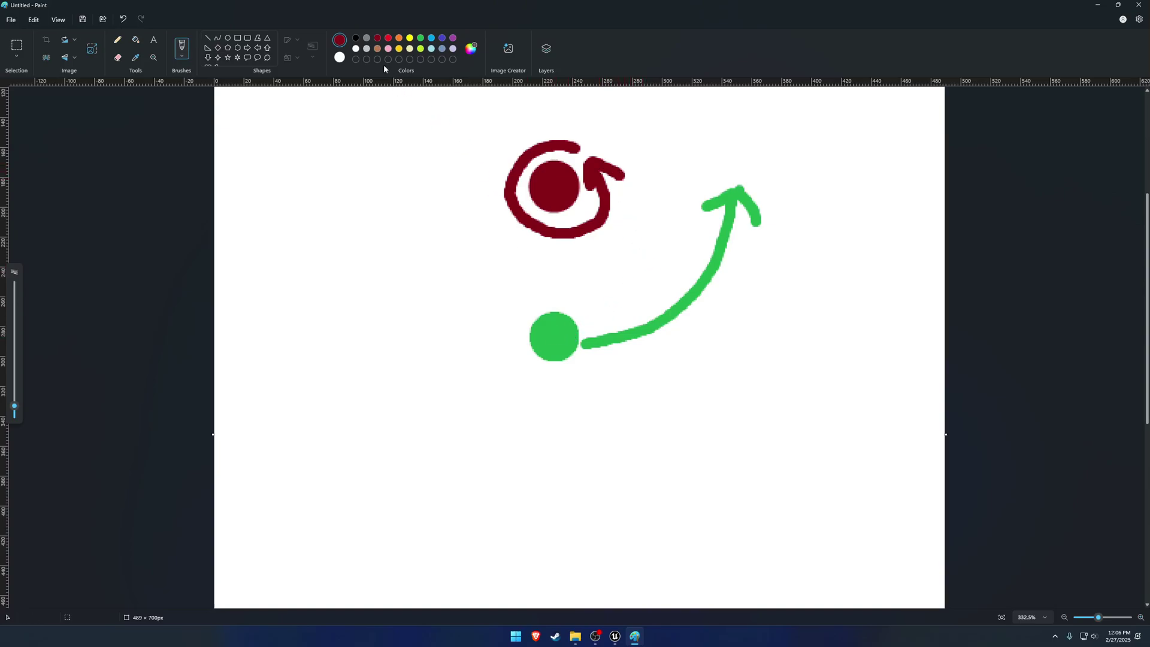
click(421, 39)
key(alt+Tab)
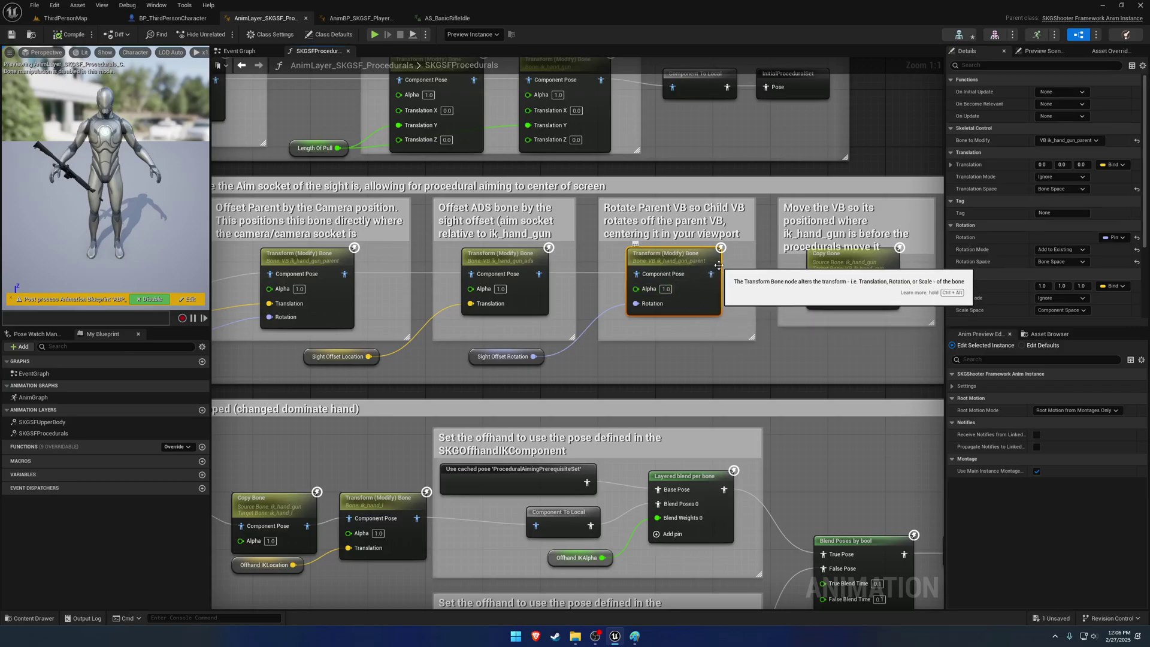
Inspect the Copy Bone for VB ik_hand_gun, then pan to the head-tilt-when-aiming example
right_drag(827, 343, 711, 342)
click(760, 273)
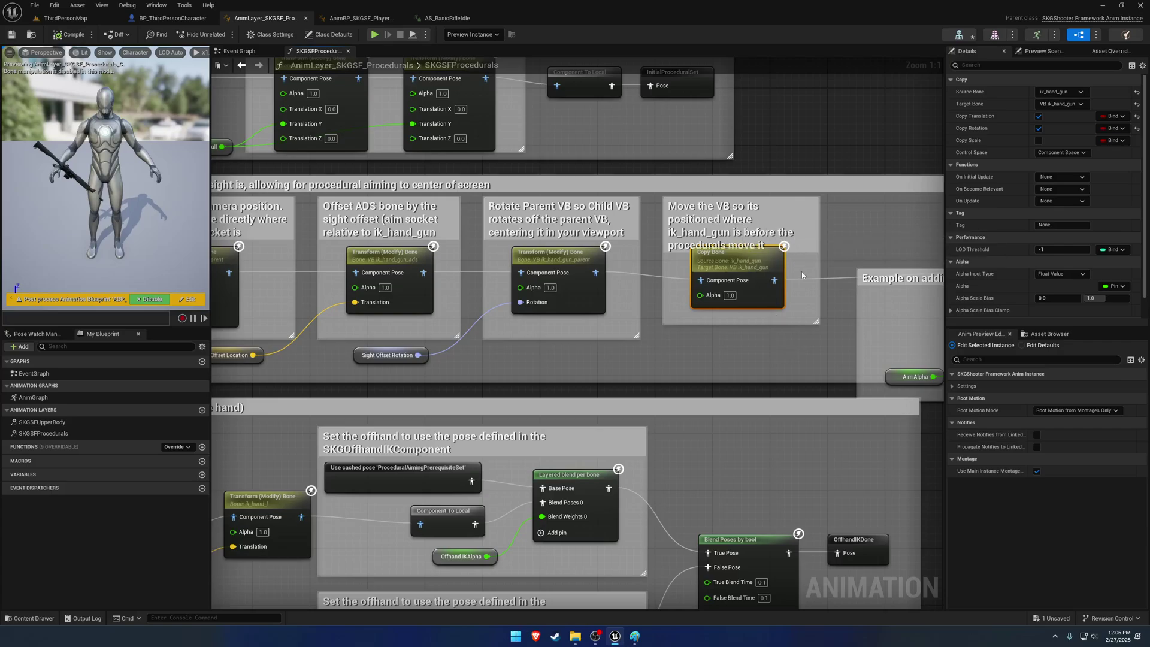
right_drag(804, 277, 721, 240)
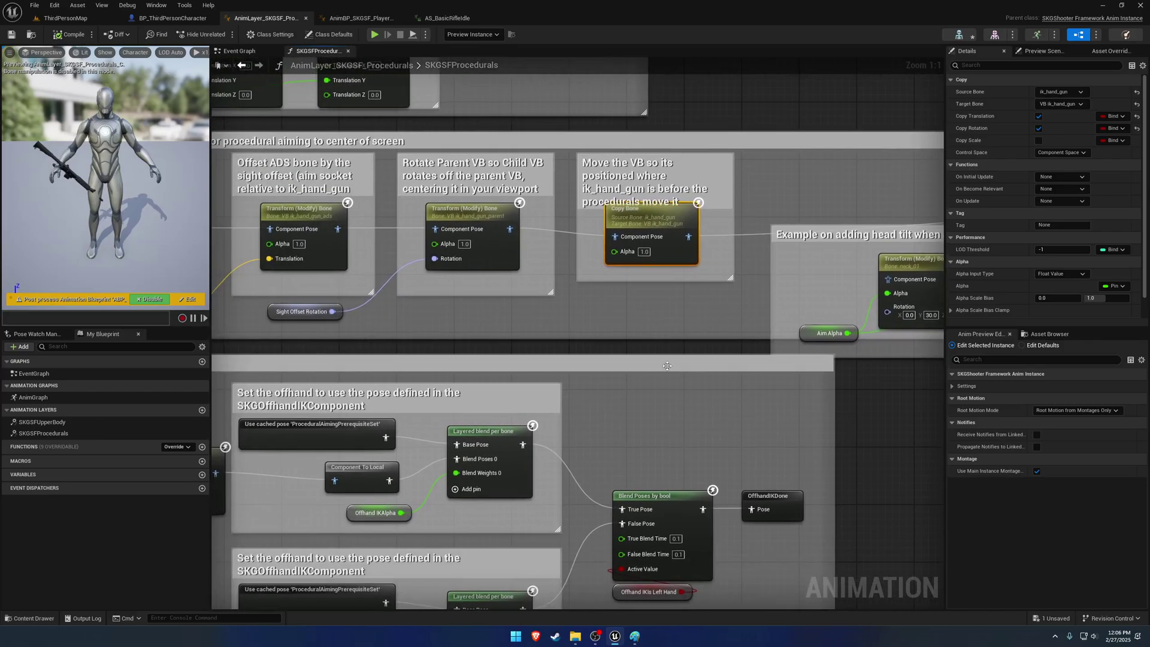
Tour the additive procedurals section, highlighting the Movement Sway and Component Space Final nodes
scroll(645, 422, down, 4)
right_drag(643, 419, 709, 350)
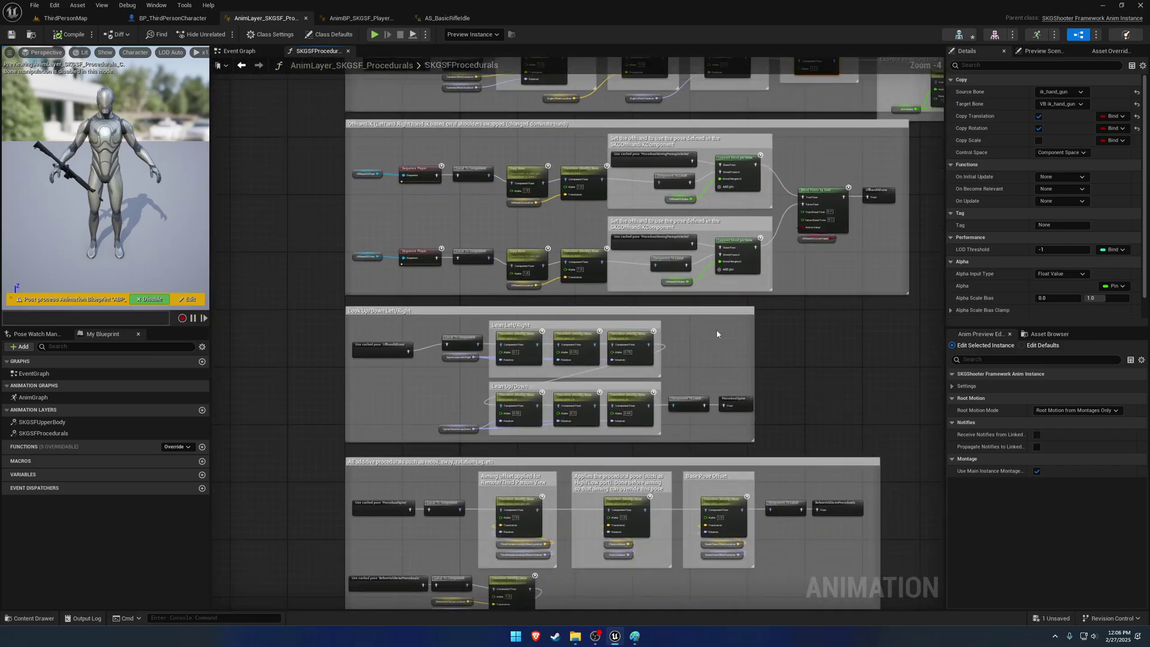
right_drag(629, 528, 672, 498)
scroll(648, 379, up, 4)
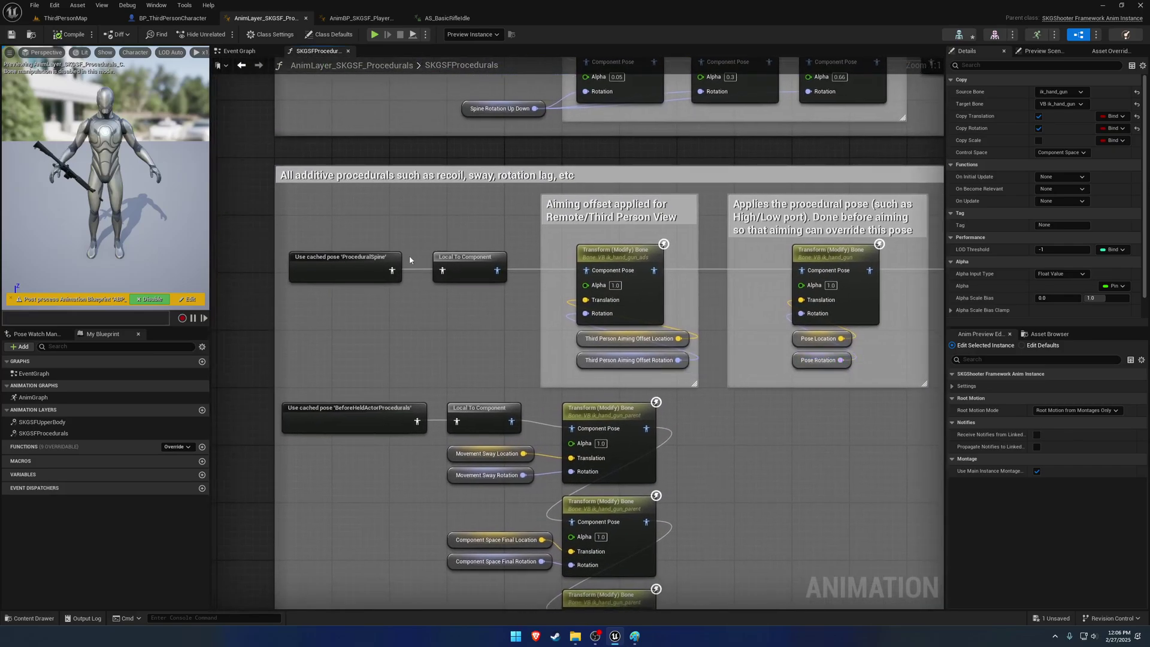
right_drag(715, 457, 721, 364)
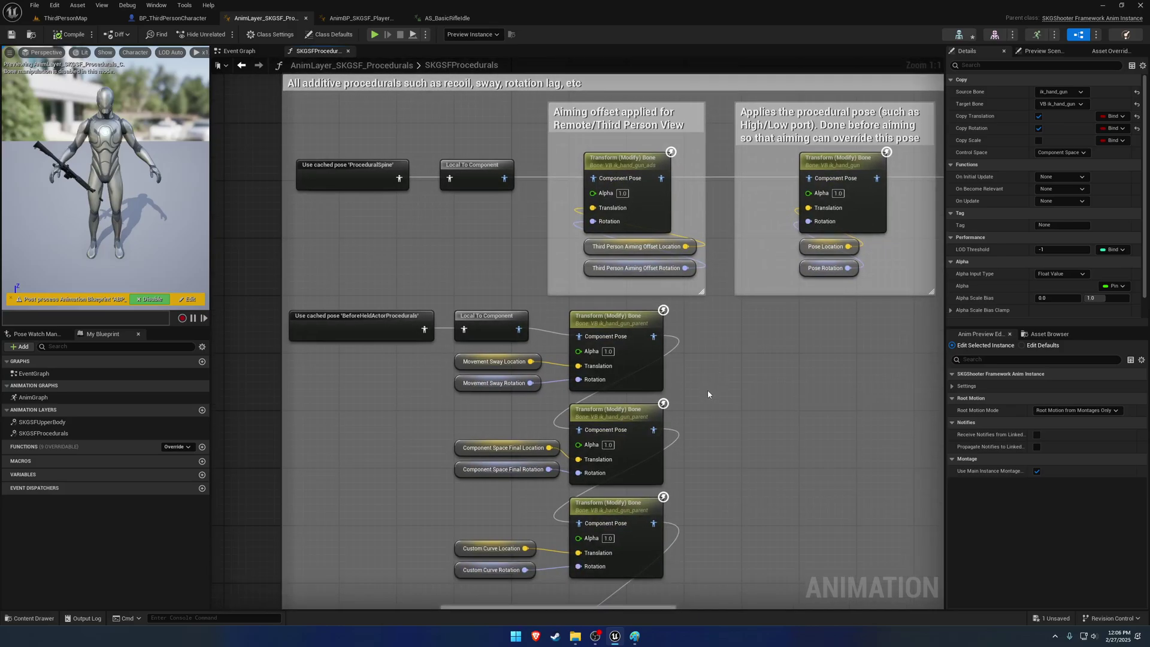
drag(708, 391, 502, 356)
right_drag(542, 405, 530, 348)
drag(466, 363, 674, 438)
Pan through the recoil, Firearm Collision and aiming recoil blocks, then back to Lean Up/Down
right_drag(721, 483, 647, 323)
right_drag(666, 383, 654, 250)
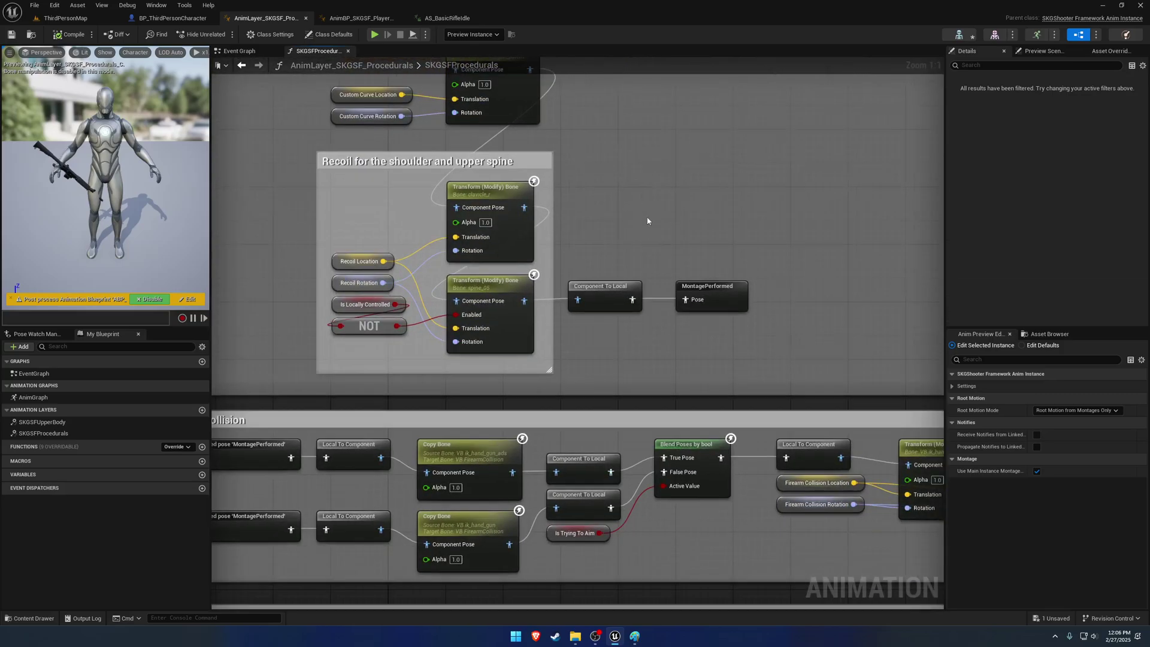
right_drag(721, 407, 597, 306)
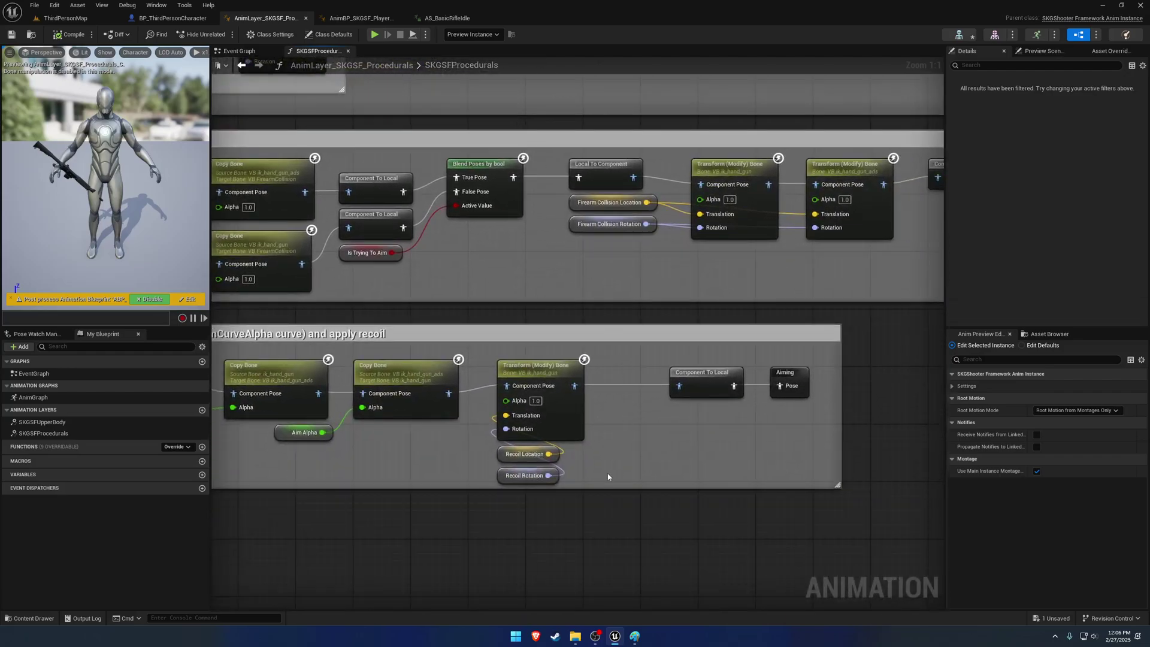
drag(601, 478, 513, 385)
click(499, 347)
right_drag(499, 203, 734, 607)
right_drag(650, 494, 625, 402)
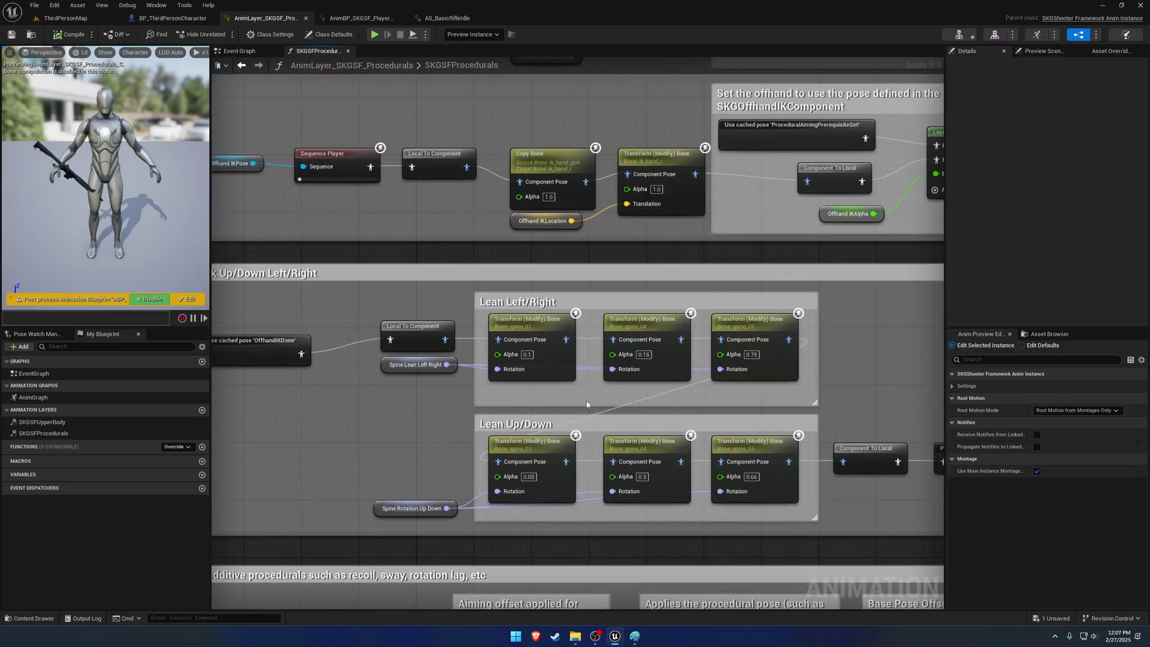
Move up to the OffhandIK section and highlight its top-row nodes along the chain
right_drag(648, 358, 678, 532)
right_drag(640, 308, 691, 429)
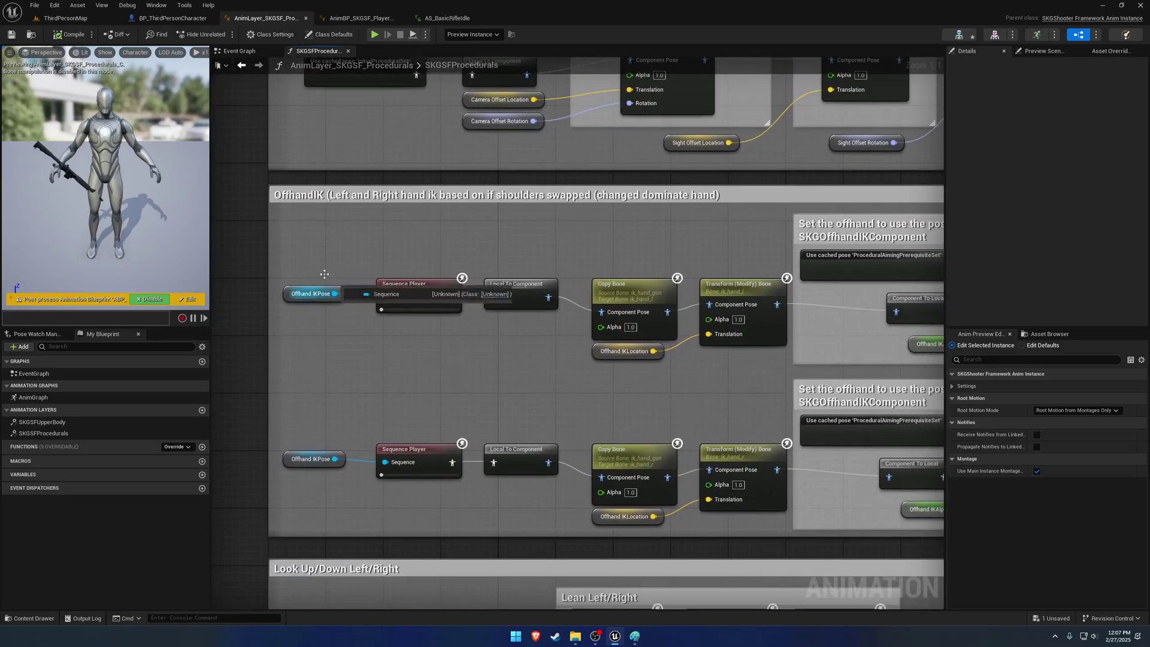
drag(320, 268, 506, 271)
right_drag(505, 270, 215, 266)
mouse_move(798, 326)
right_down()
mouse_move(506, 311)
mouse_move(779, 315)
right_up()
right_drag(552, 318, 782, 321)
click(422, 351)
Point out the Offhand IKPose, Sequence Player, offhand Copy Bone and Transform (Modify) Bone nodes
right_drag(427, 344, 469, 345)
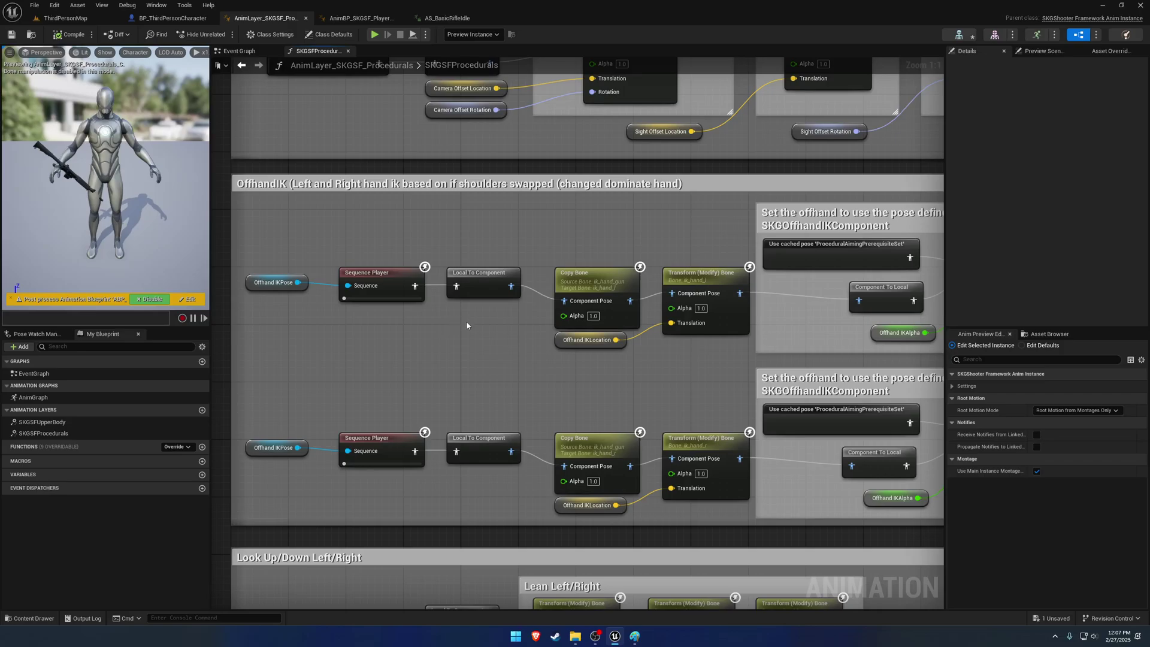
drag(441, 347, 256, 264)
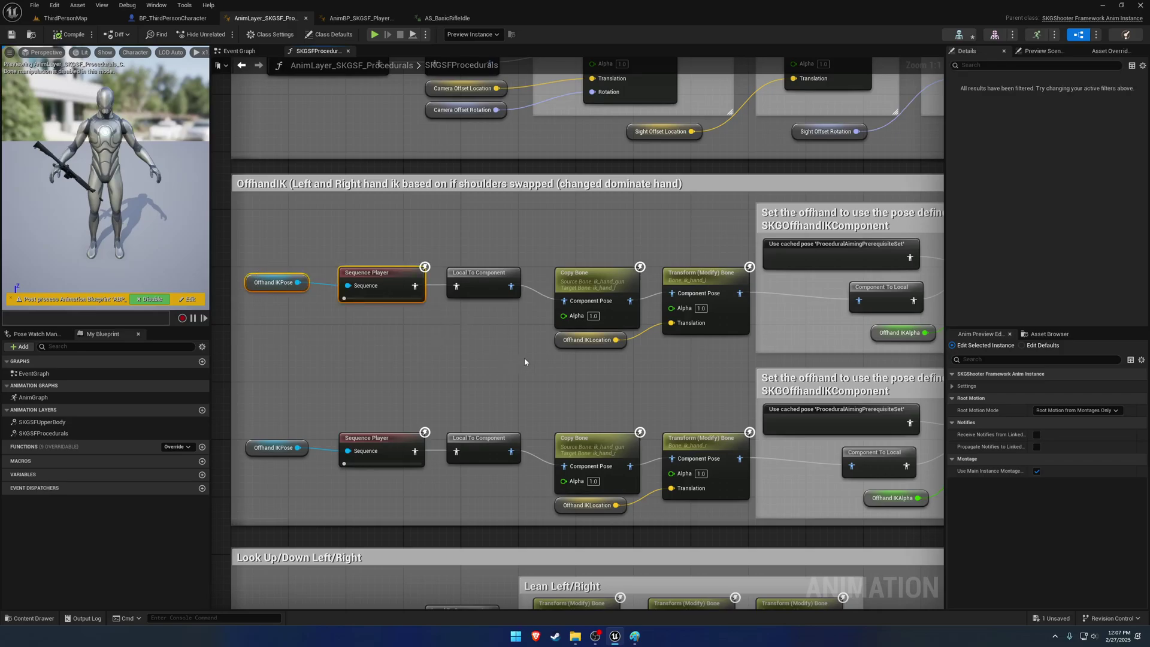
right_drag(527, 362, 384, 355)
drag(435, 226, 466, 284)
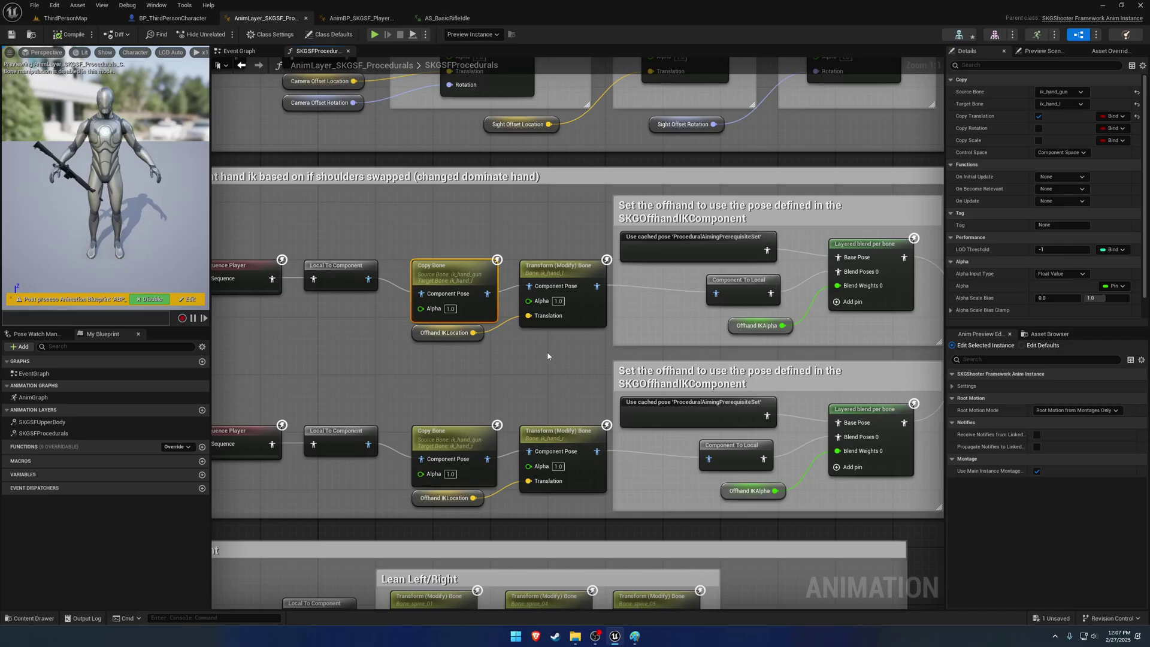
click(566, 303)
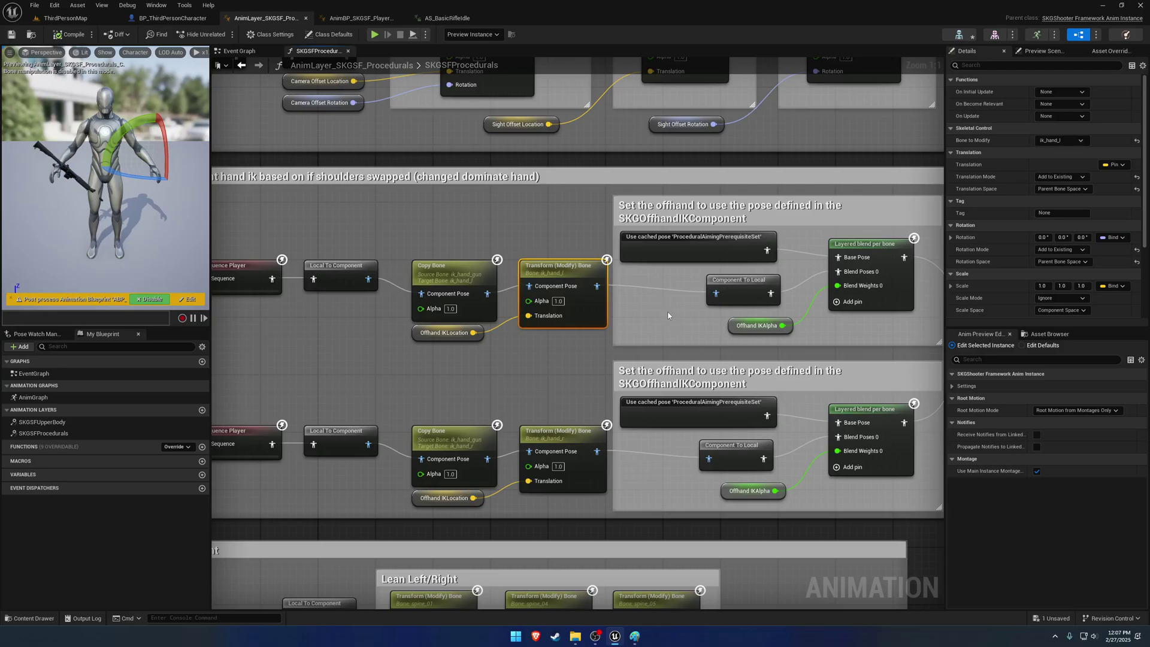
Expand the Layered blend per bone's Layer Setup to show both branch filters' bones and blend depths
right_drag(668, 316, 476, 313)
click(682, 298)
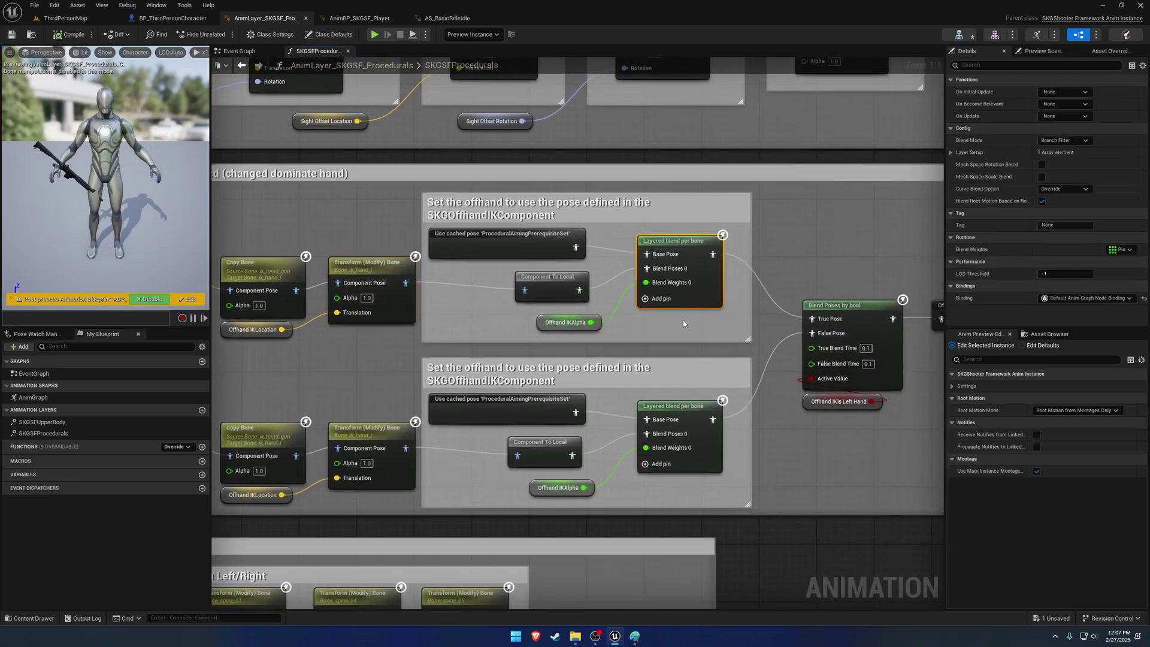
click(1002, 152)
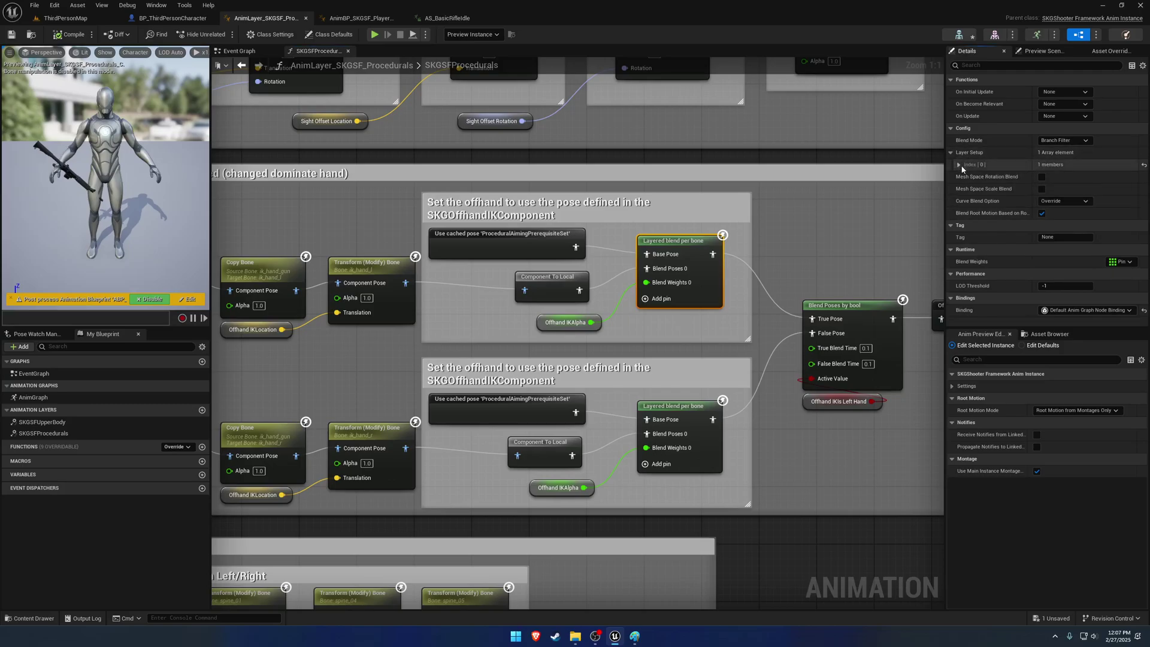
click(1011, 164)
click(965, 177)
click(973, 190)
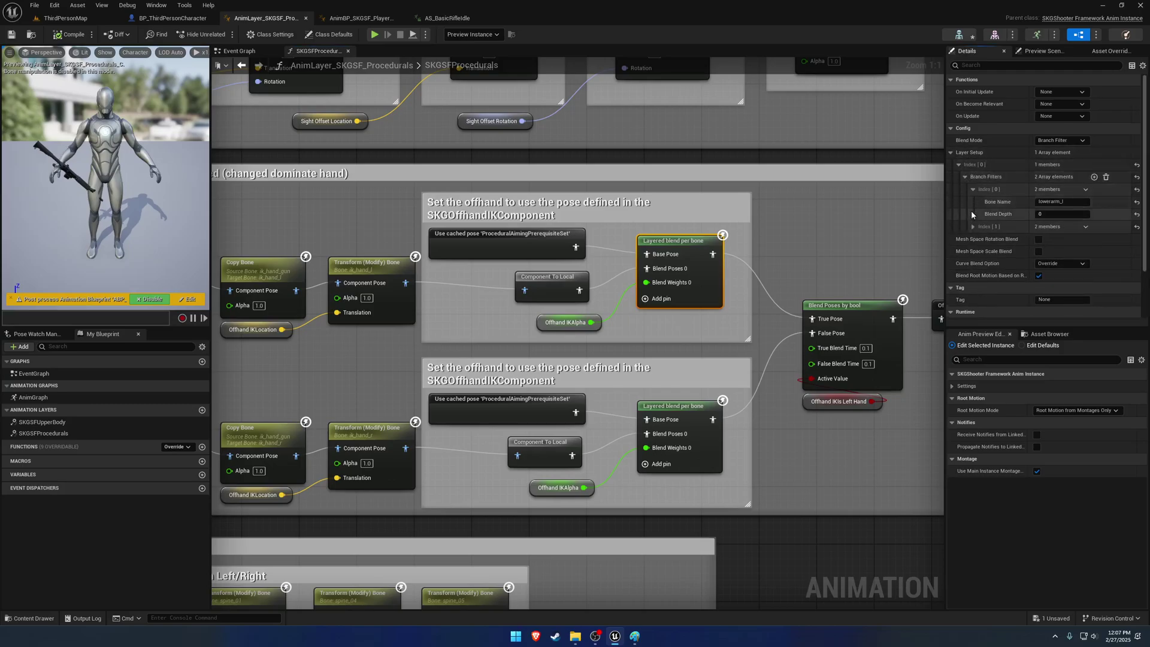
click(973, 227)
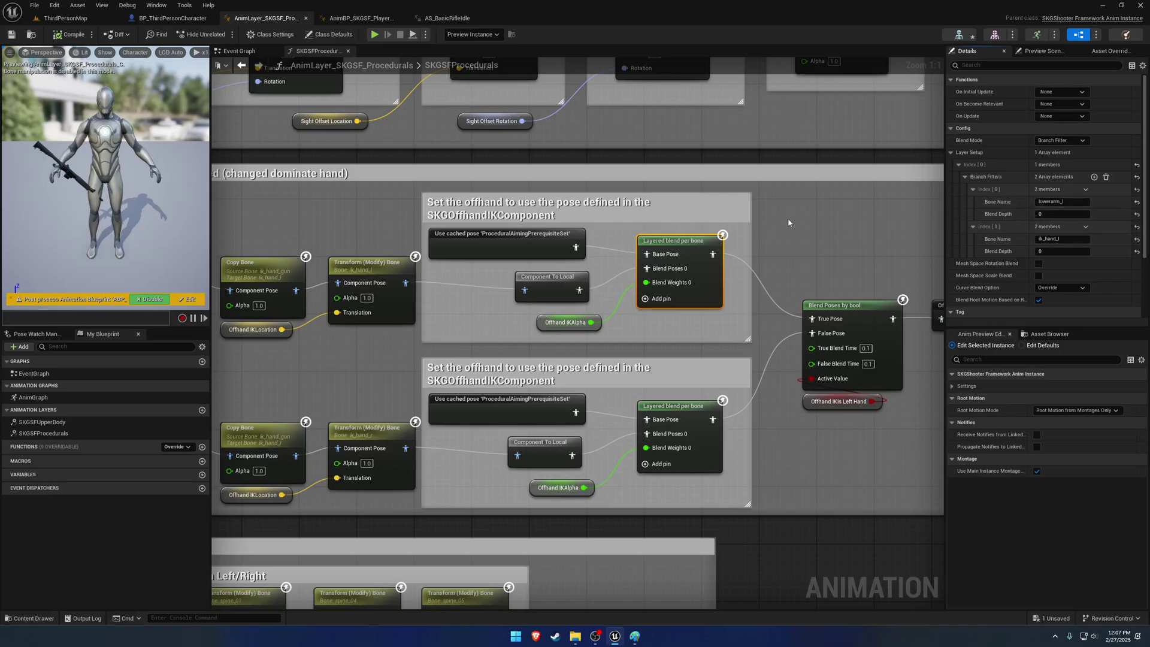
Re-check the layered blend node, then pan to the camera-positioning and OffhandIK blocks
click(839, 239)
right_drag(838, 244, 804, 235)
click(660, 238)
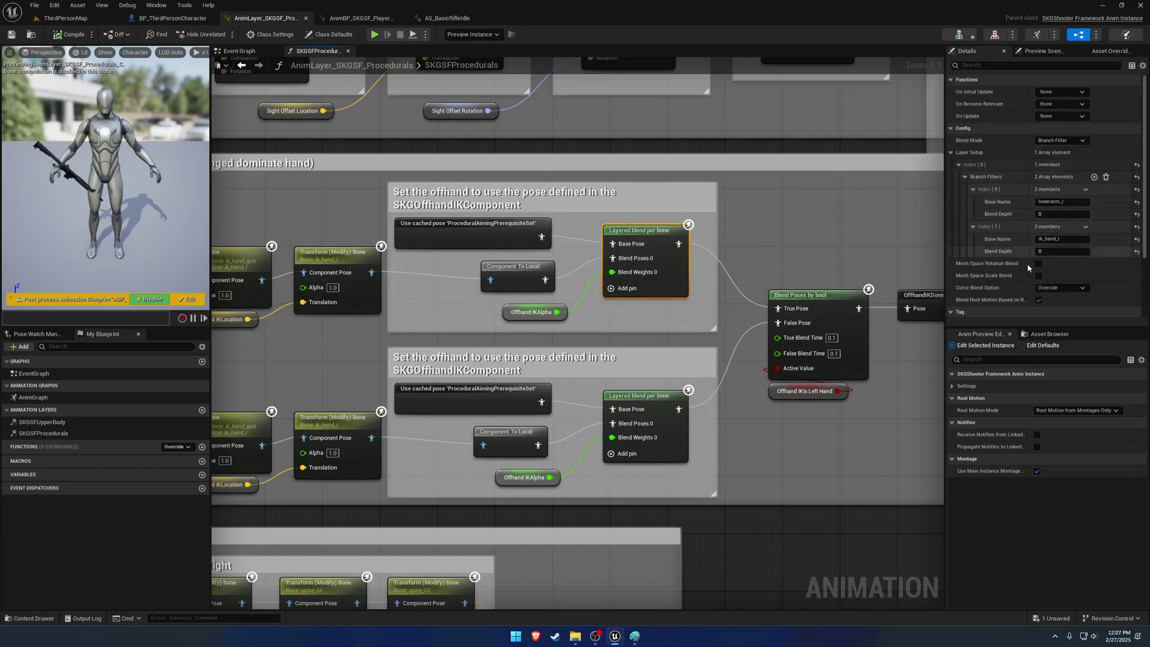
click(790, 234)
right_drag(535, 195, 665, 212)
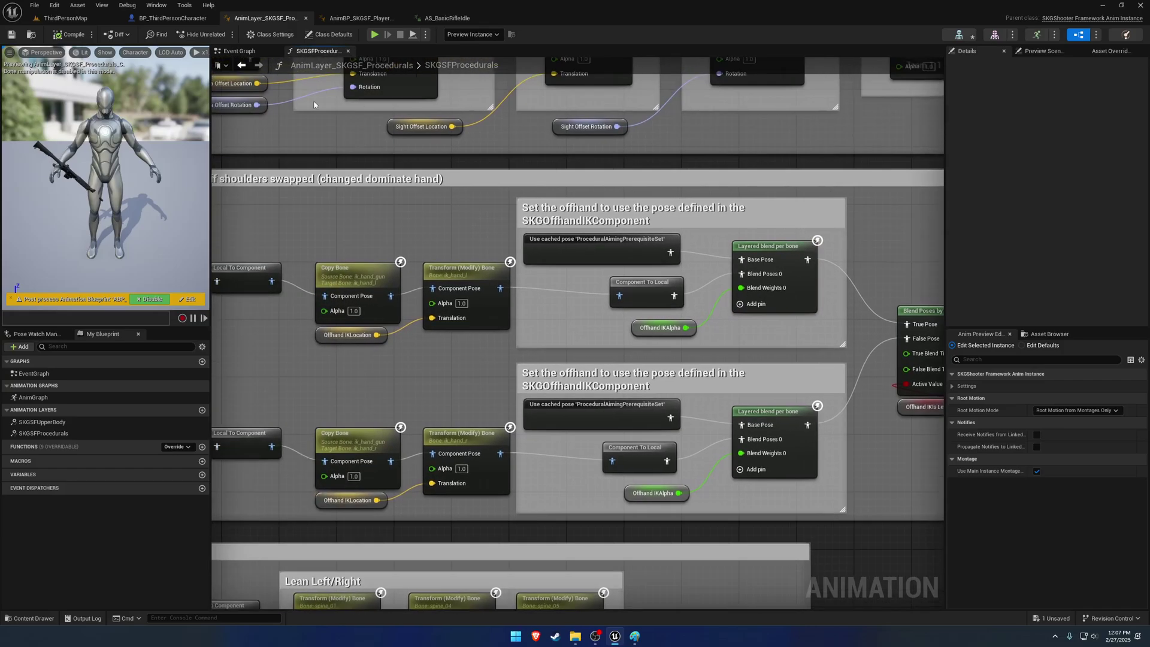
right_drag(314, 105, 535, 123)
Zoom out and marquee-select the OffhandIK and Look Up/Down comment blocks
right_drag(479, 215, 543, 404)
scroll(544, 403, down, 6)
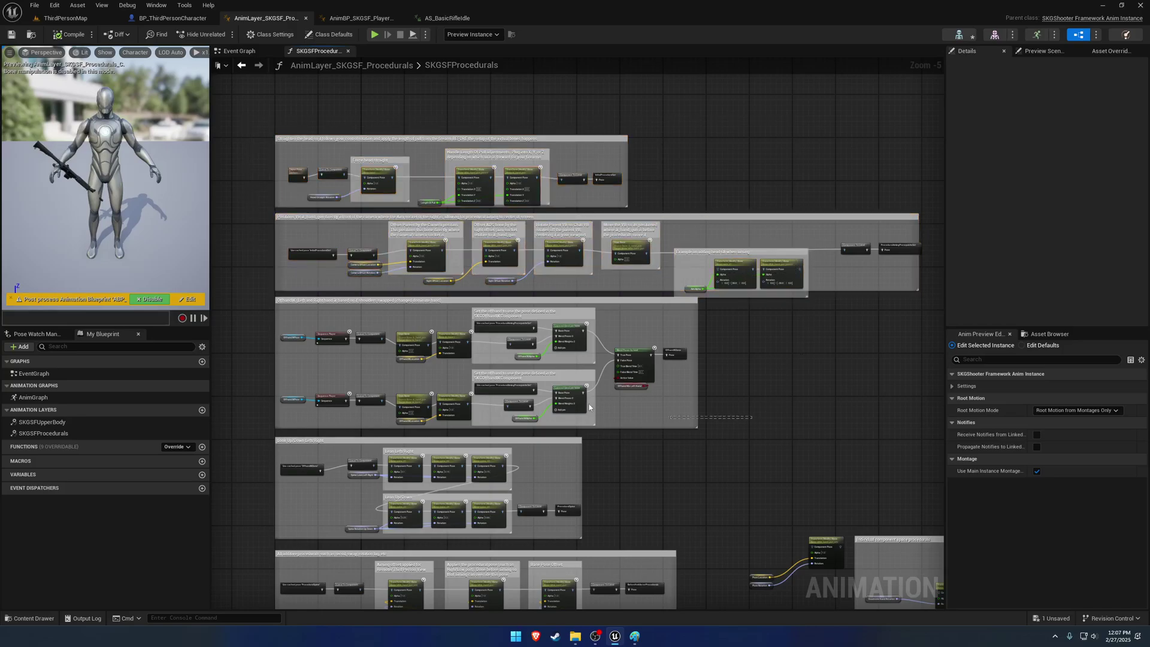
drag(552, 398, 252, 311)
right_drag(289, 421, 424, 281)
scroll(419, 288, up, 1)
drag(368, 284, 849, 422)
Select and centre the additive-procedurals block, then clear the selection
right_drag(857, 419, 741, 151)
drag(275, 173, 871, 555)
right_drag(449, 325, 551, 253)
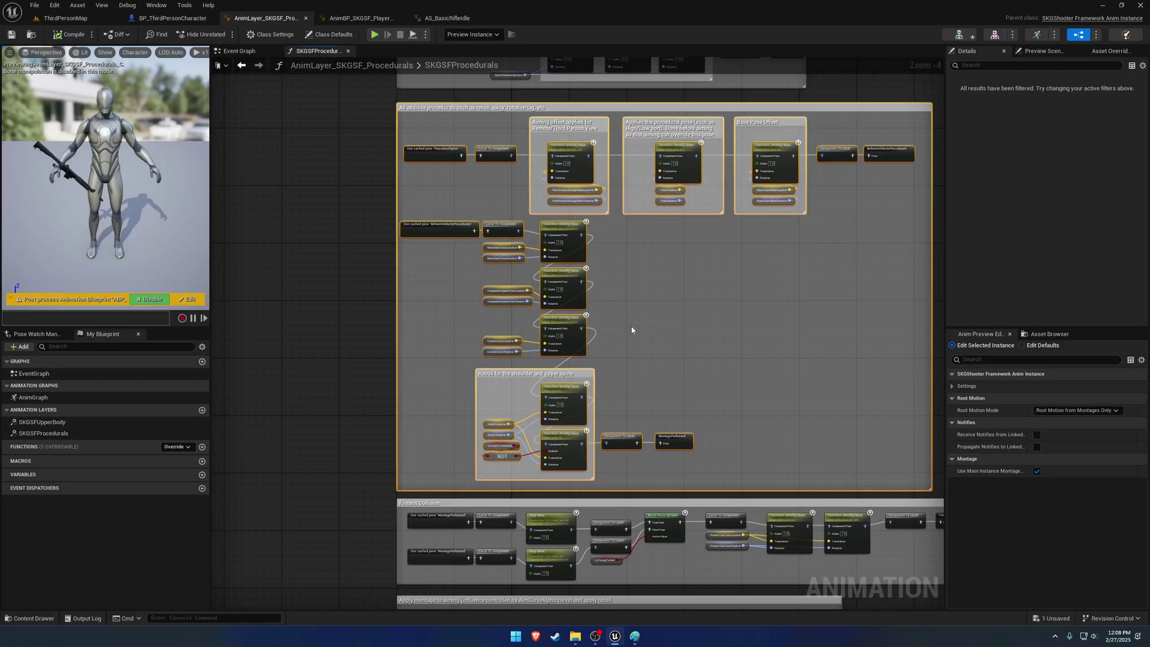
click(695, 227)
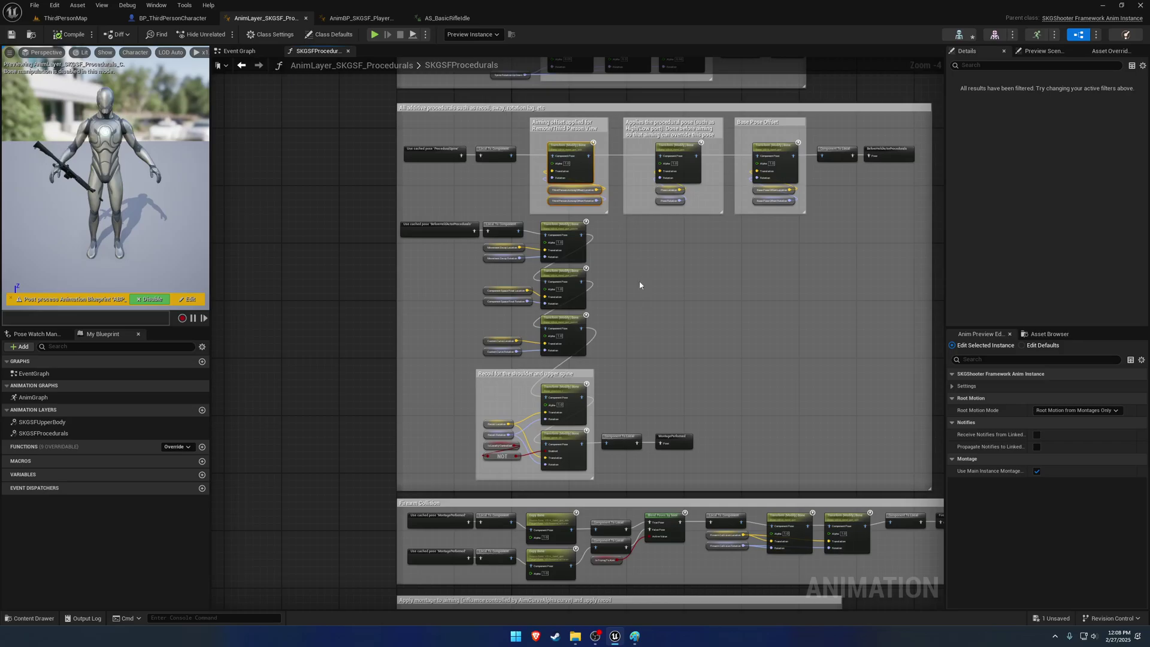
Point out the shoulder and upper spine recoil block
right_drag(588, 436, 514, 258)
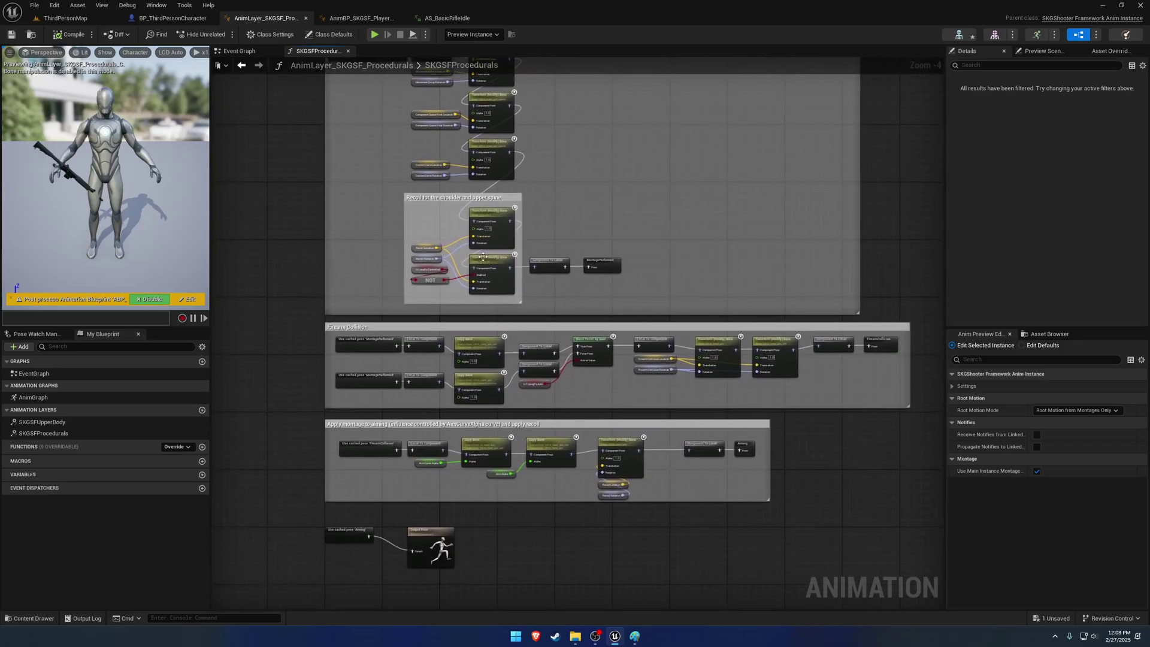
scroll(465, 242, up, 2)
click(389, 178)
mouse_move(500, 252)
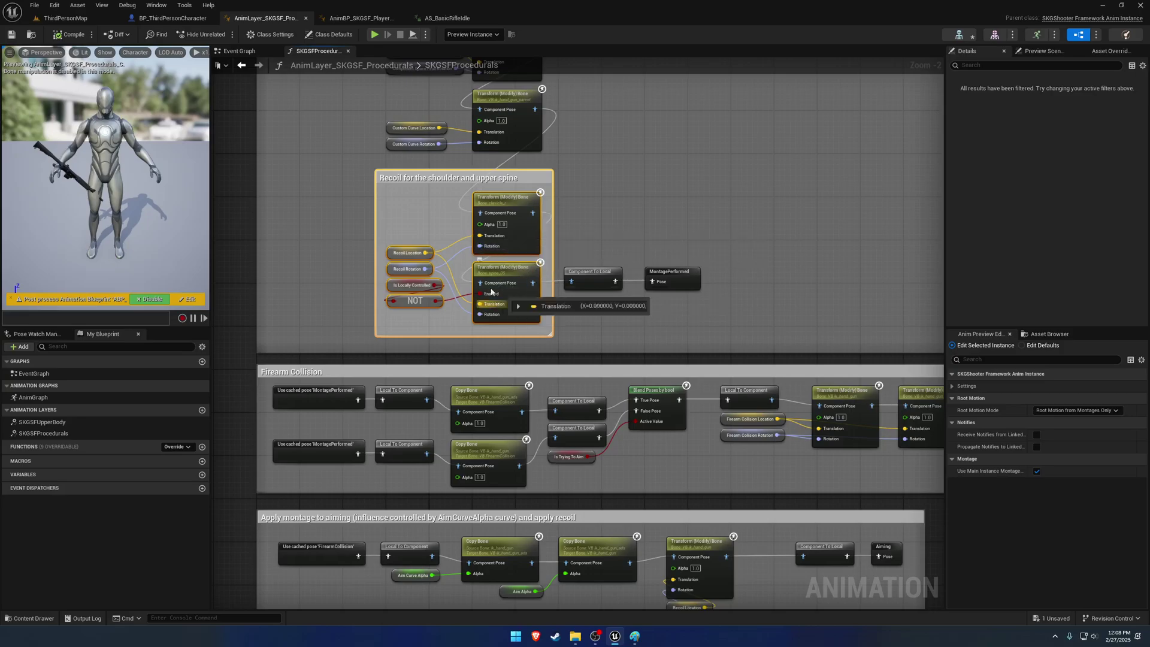
mouse_move(513, 204)
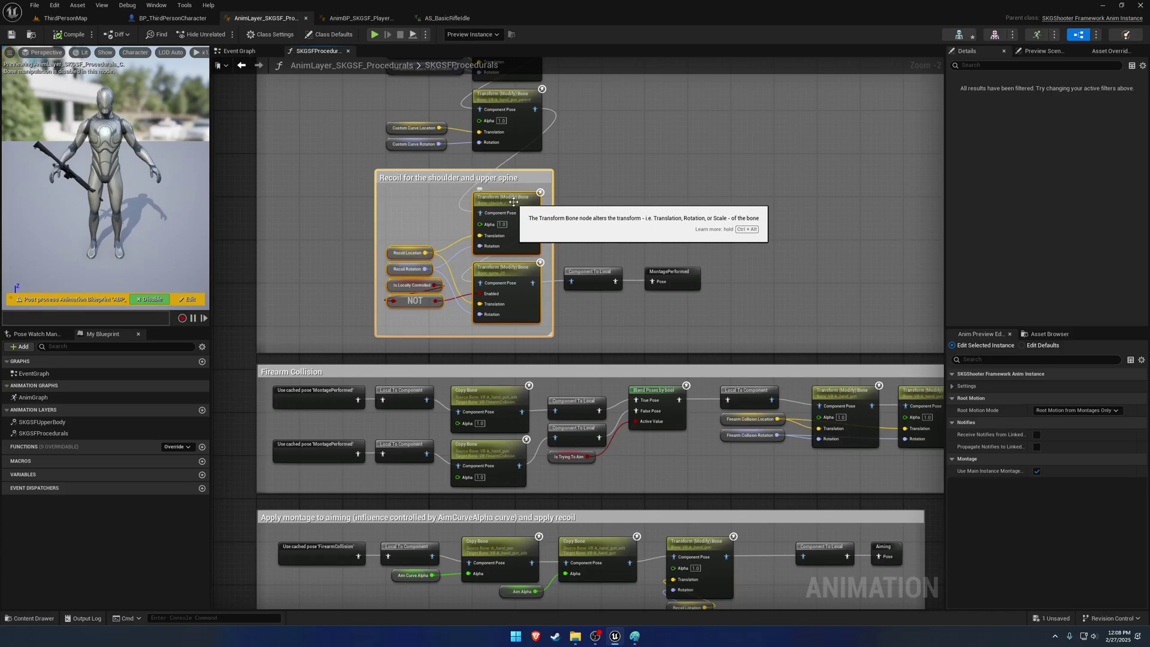
click(620, 360)
mouse_move(549, 335)
mouse_down()
mouse_move(548, 300)
mouse_move(547, 337)
mouse_up()
Select the Firearm Collision transforms, then the aiming Copy Bone and Aim Alpha nodes
right_drag(648, 333, 624, 236)
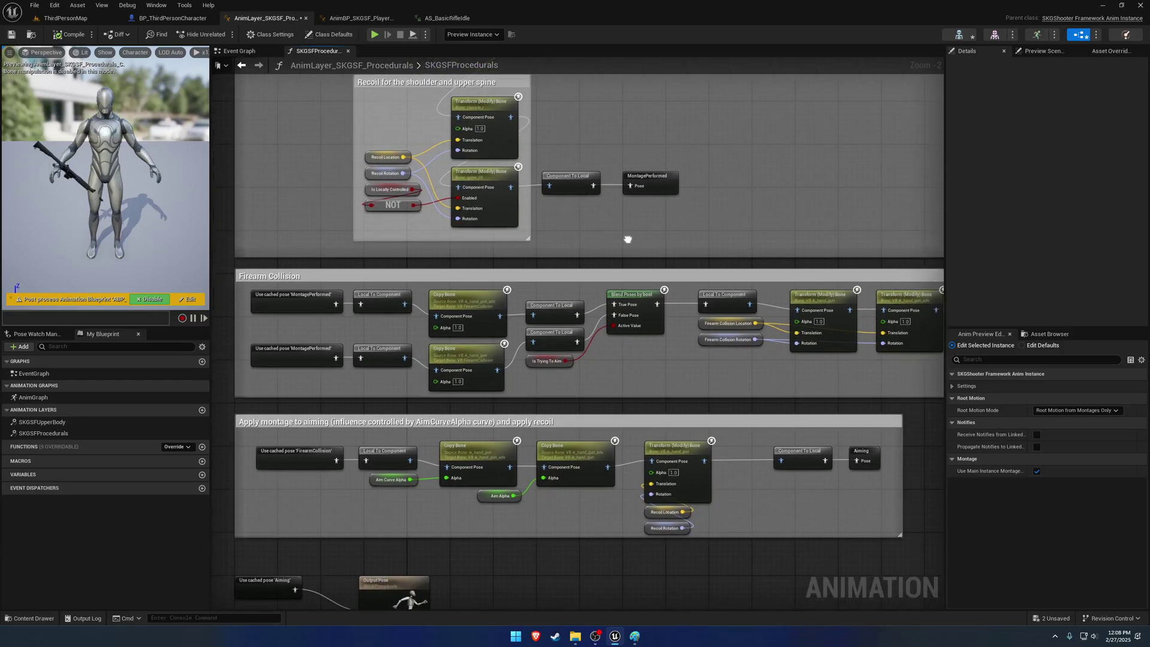
right_drag(799, 367, 696, 349)
drag(780, 361, 728, 317)
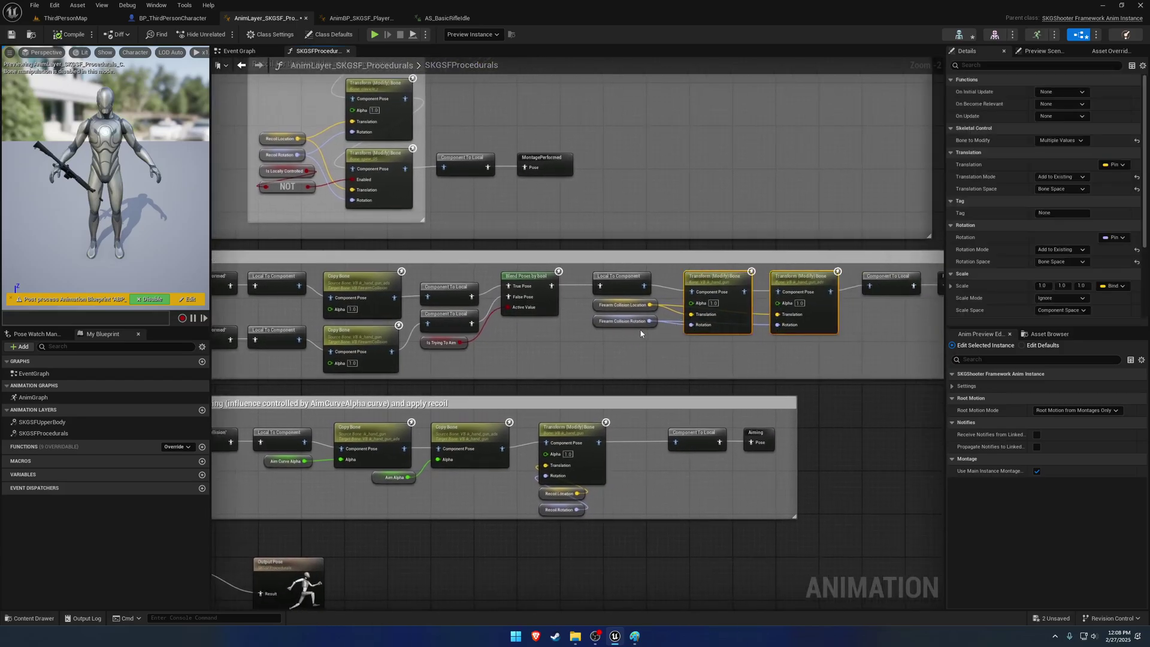
right_drag(358, 497, 469, 425)
drag(541, 429, 452, 363)
click(575, 368)
scroll(470, 407, up, 2)
Inspect the aiming Copy Bone and its AimCurveAlpha weight variable, defaulting to 0.0
click(473, 388)
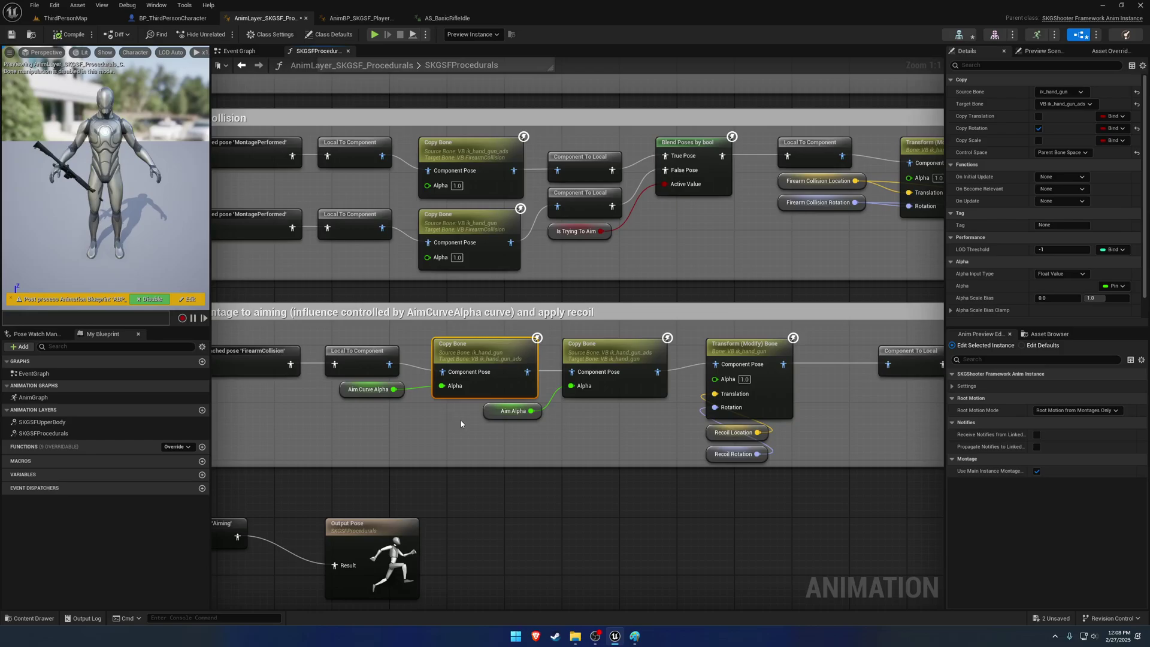
drag(465, 421, 357, 391)
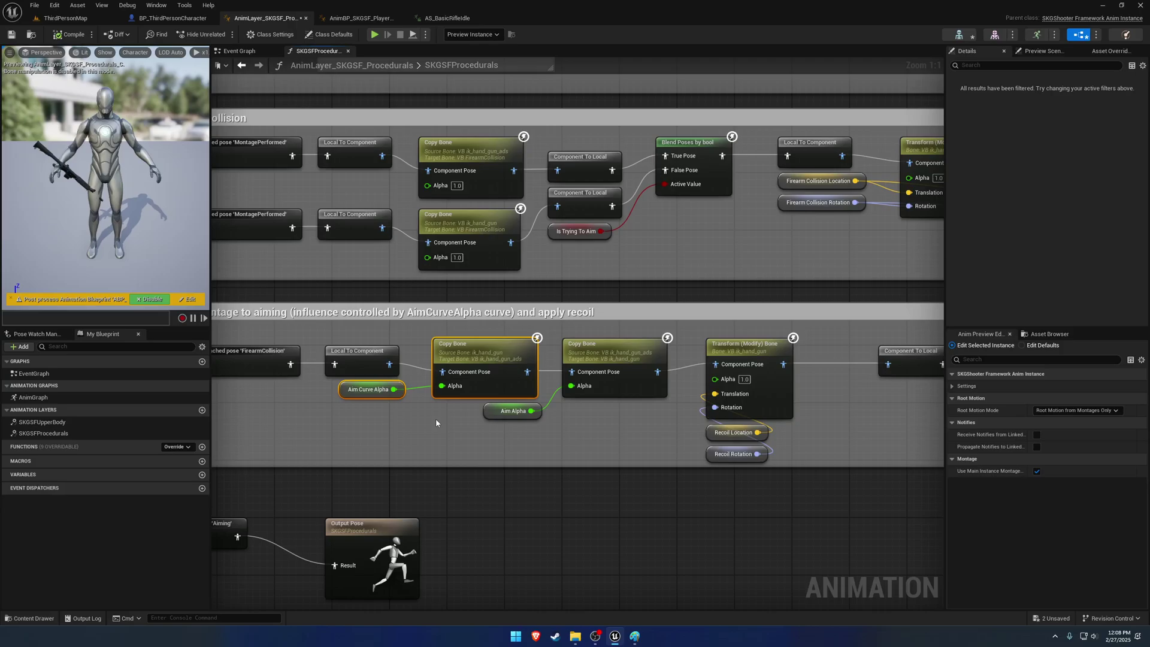
click(451, 363)
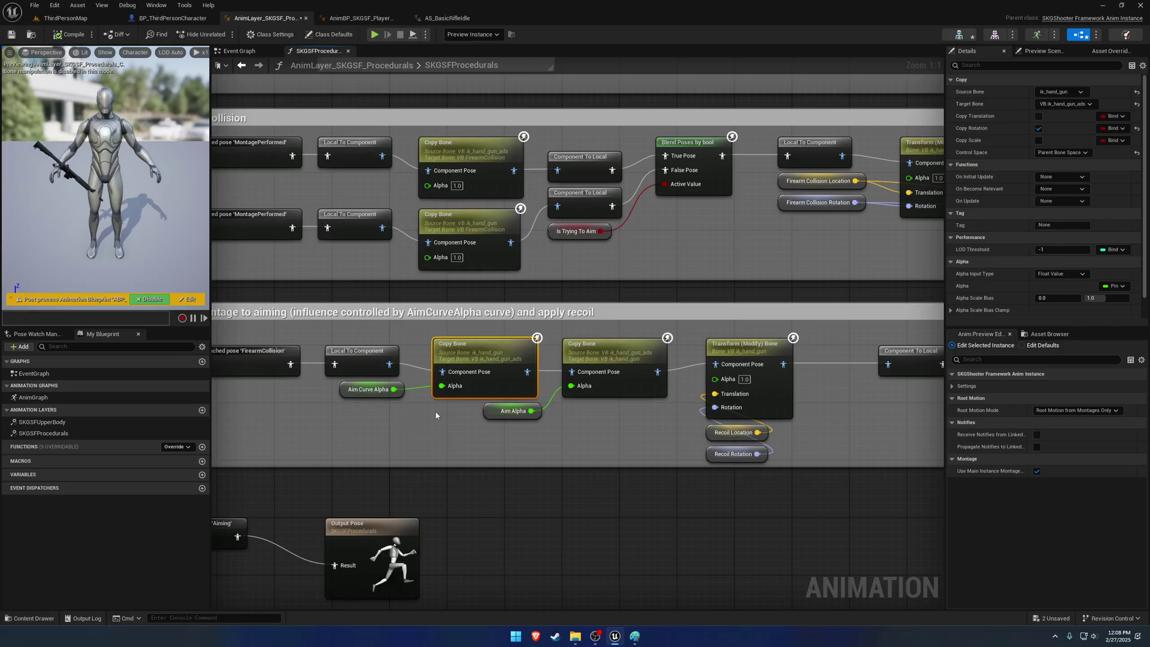
click(368, 389)
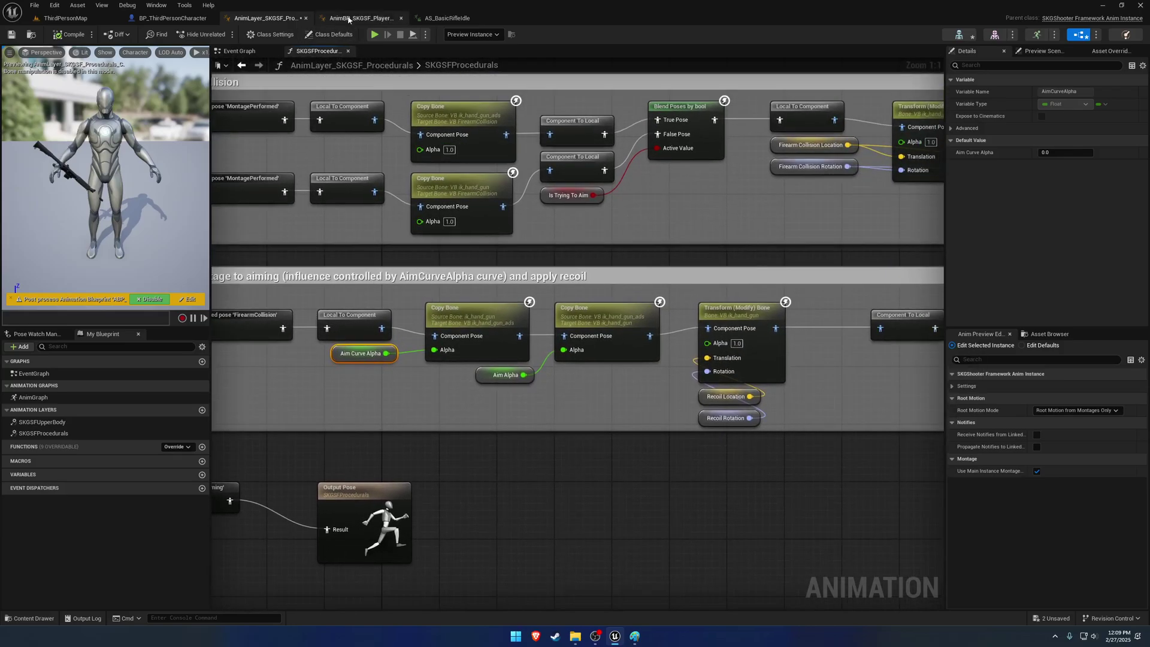
In the player pawn AnimGraph, inspect the SKGSFProcedurals linked layer and upper/lower body Layered blend
click(362, 18)
click(665, 180)
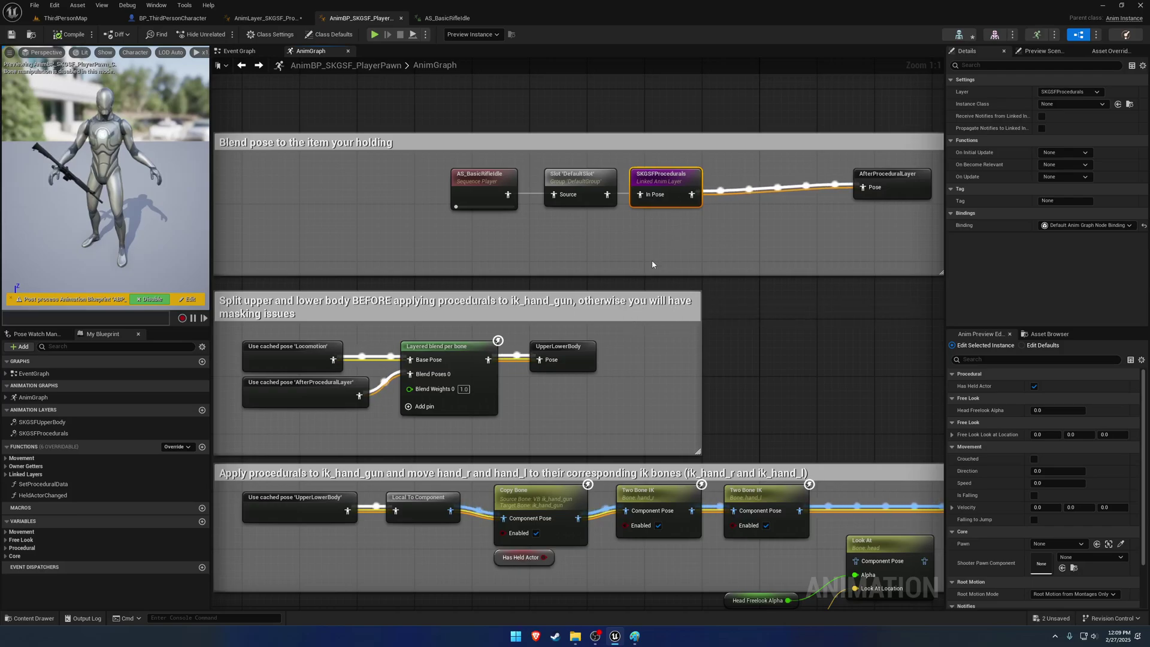
right_drag(652, 258, 698, 303)
drag(692, 372, 345, 303)
drag(405, 380, 375, 360)
click(531, 322)
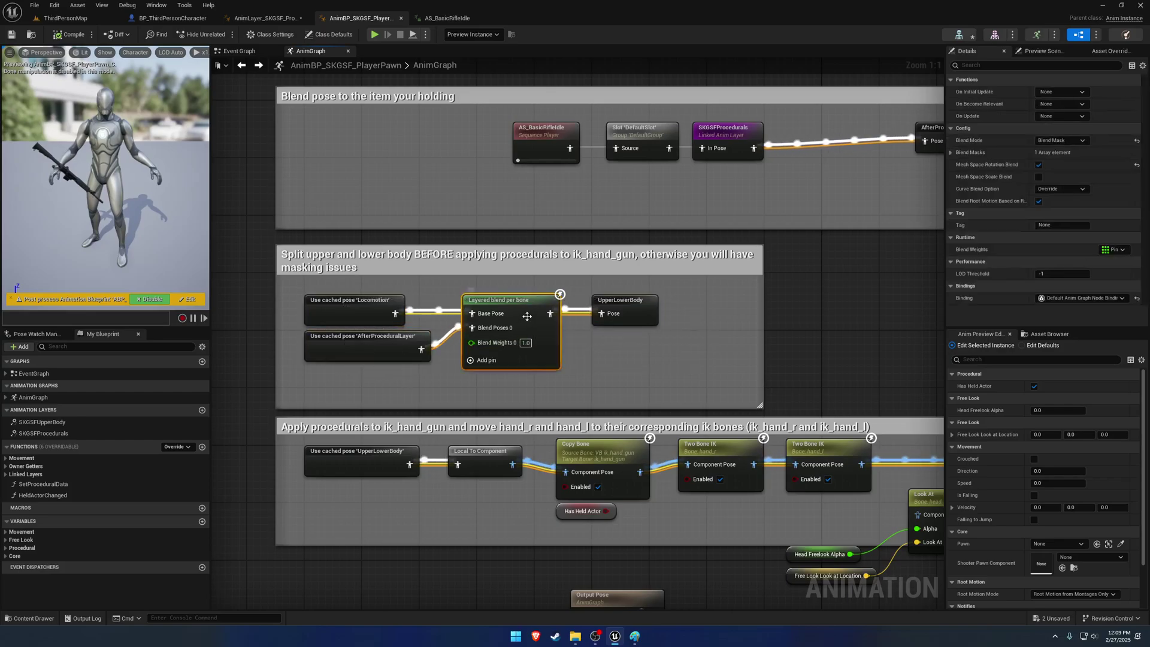
Show the UpperBodyLowerBodySplitMask blend profile on SK_Mannequin, then close the skeleton editor
click(454, 18)
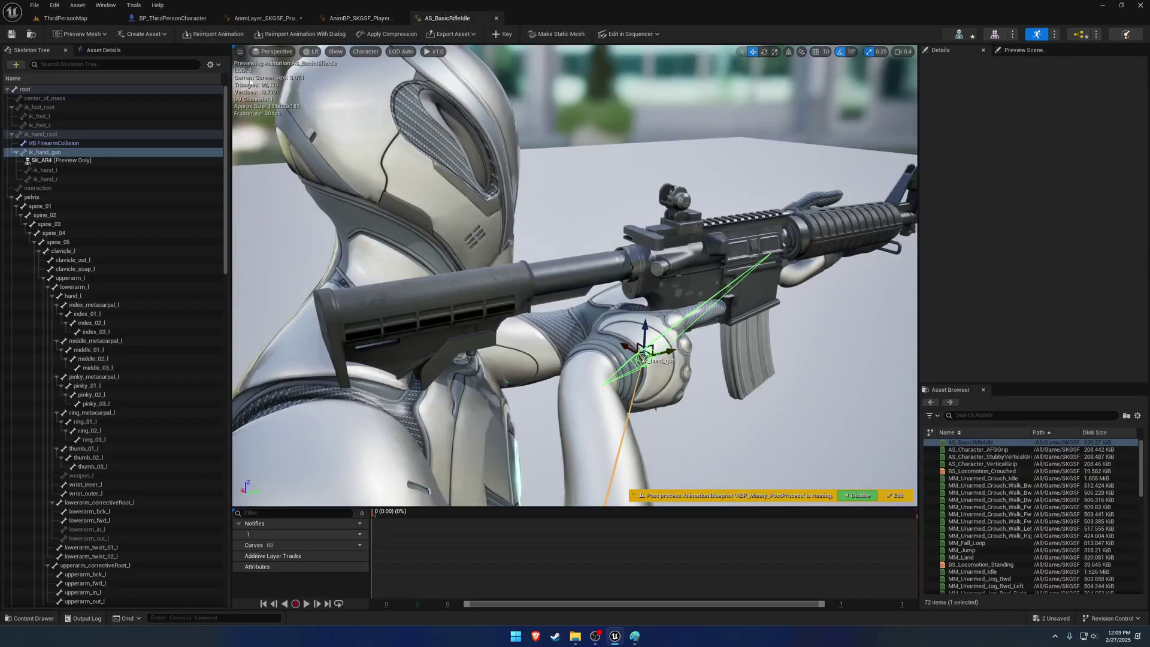
click(210, 53)
mouse_move(268, 89)
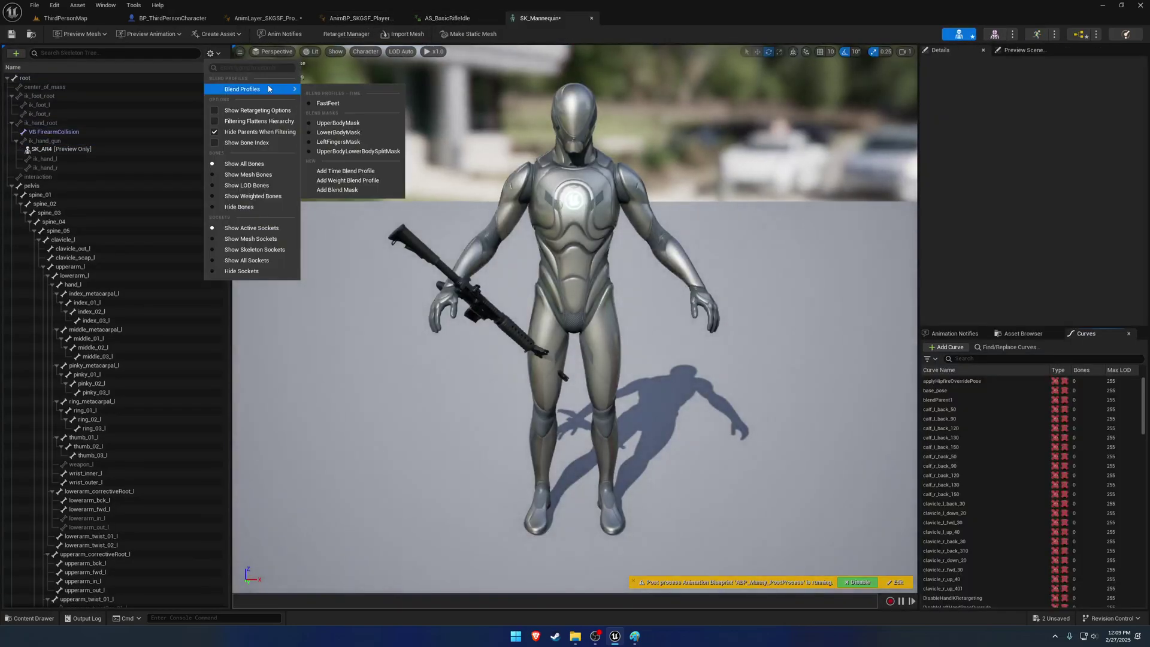
click(353, 152)
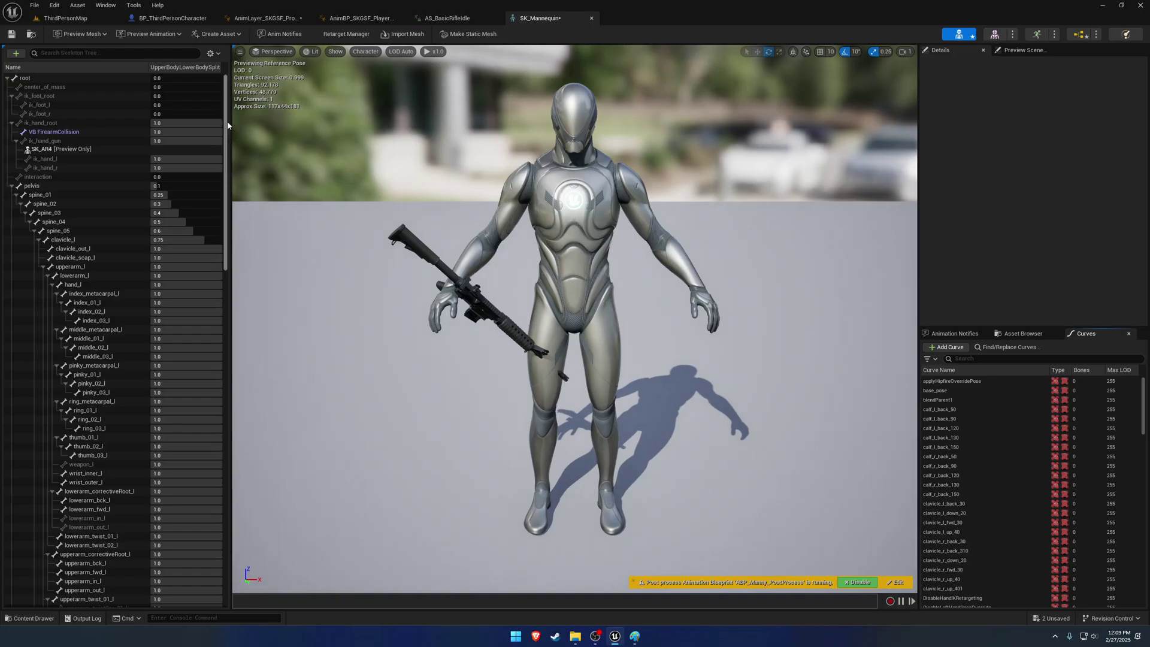
drag(228, 126, 219, 48)
click(592, 19)
click(360, 19)
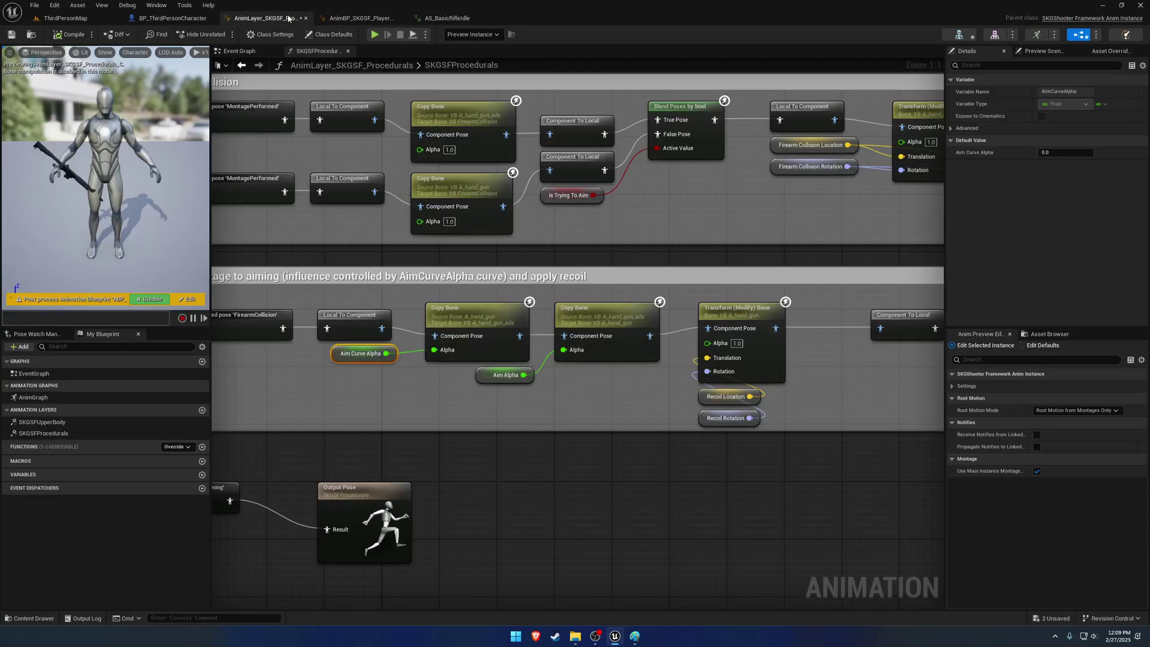
Move the player AnimBP tab before the procedurals layer and inspect its Copy Bone and Layered blend
drag(361, 21, 274, 20)
click(636, 356)
right_drag(637, 358, 614, 268)
drag(531, 431, 770, 393)
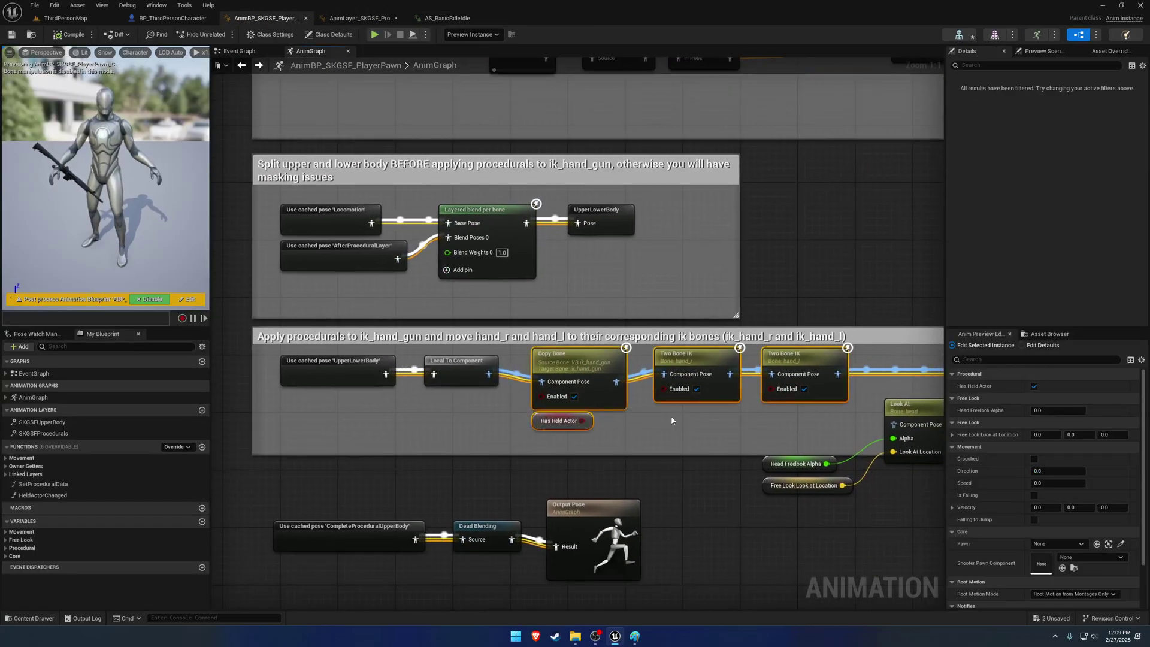
click(642, 413)
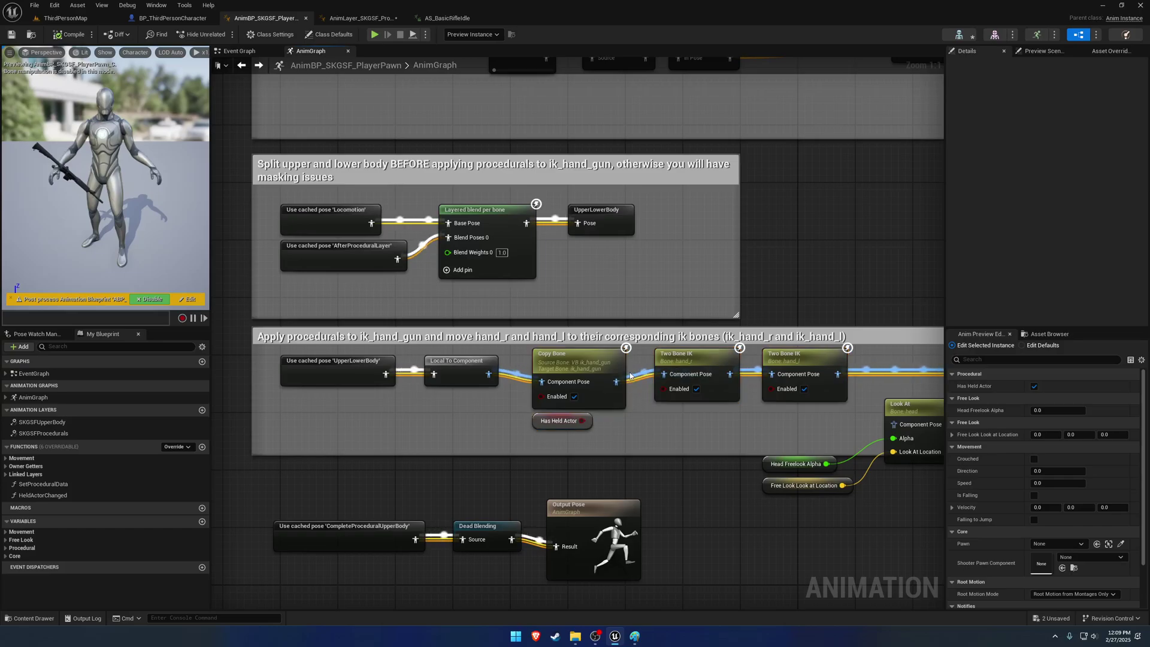
click(601, 362)
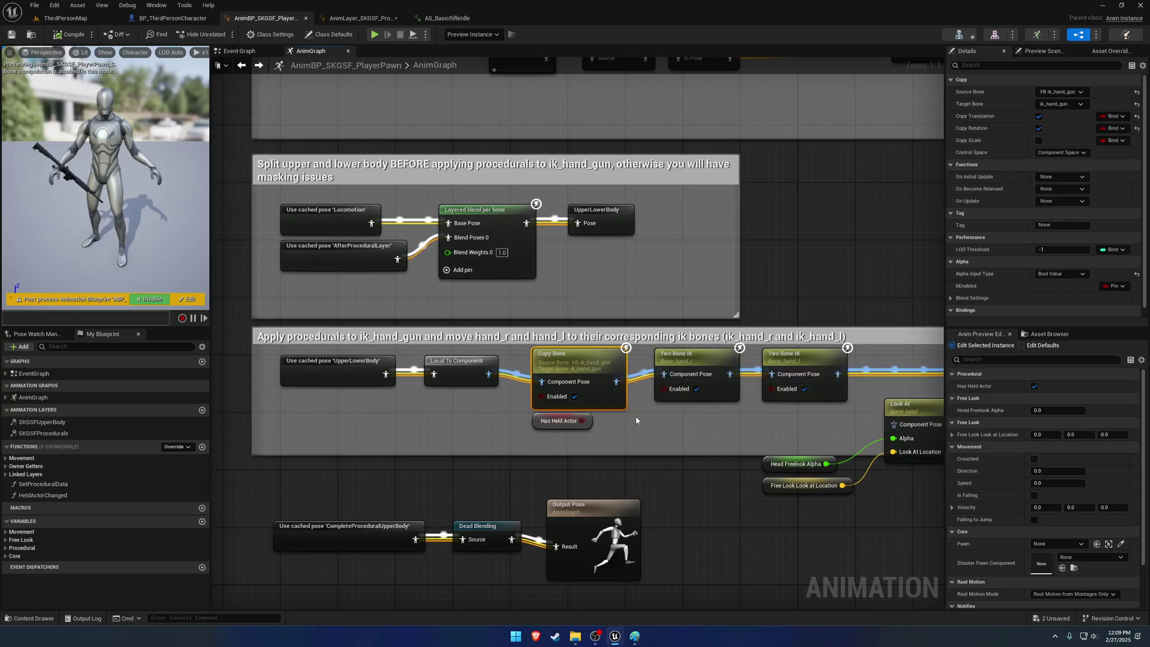
click(506, 266)
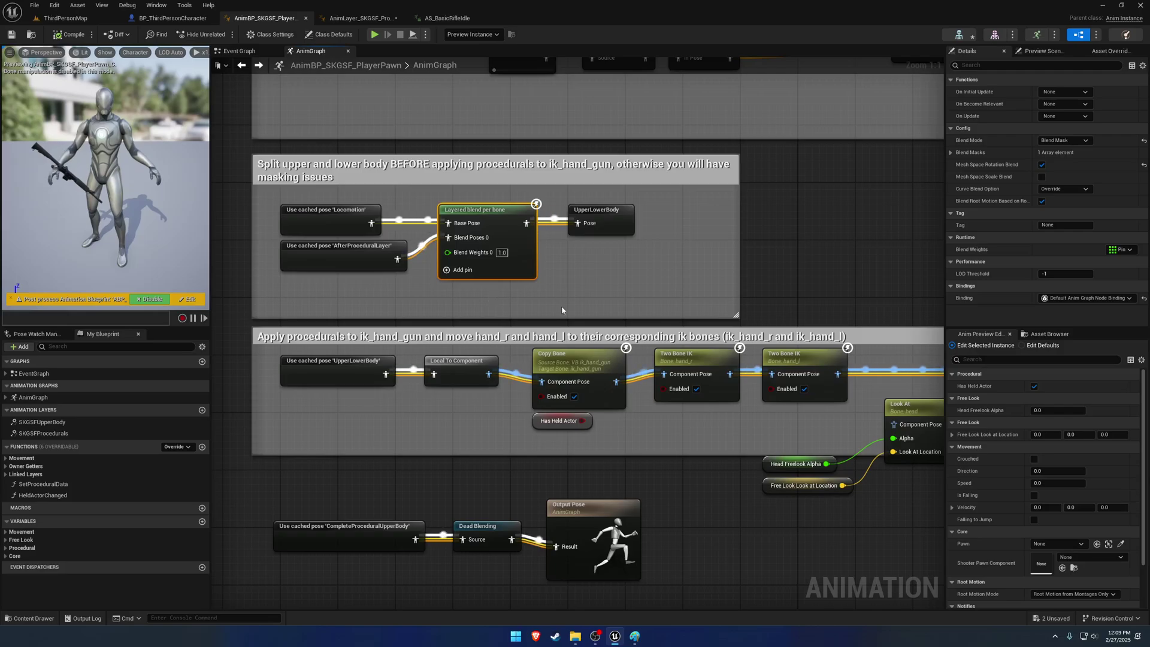
Check the ik_hand_r bone in AS_BasicRifleIdle, then return to the Copy Bone node
click(448, 18)
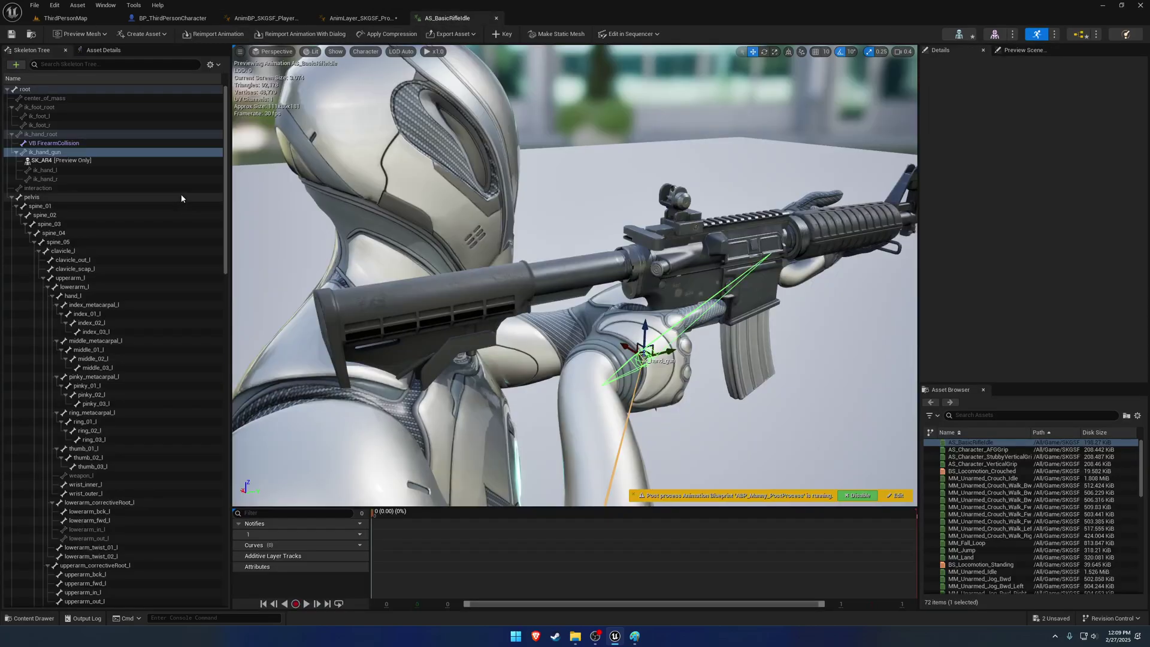
click(46, 179)
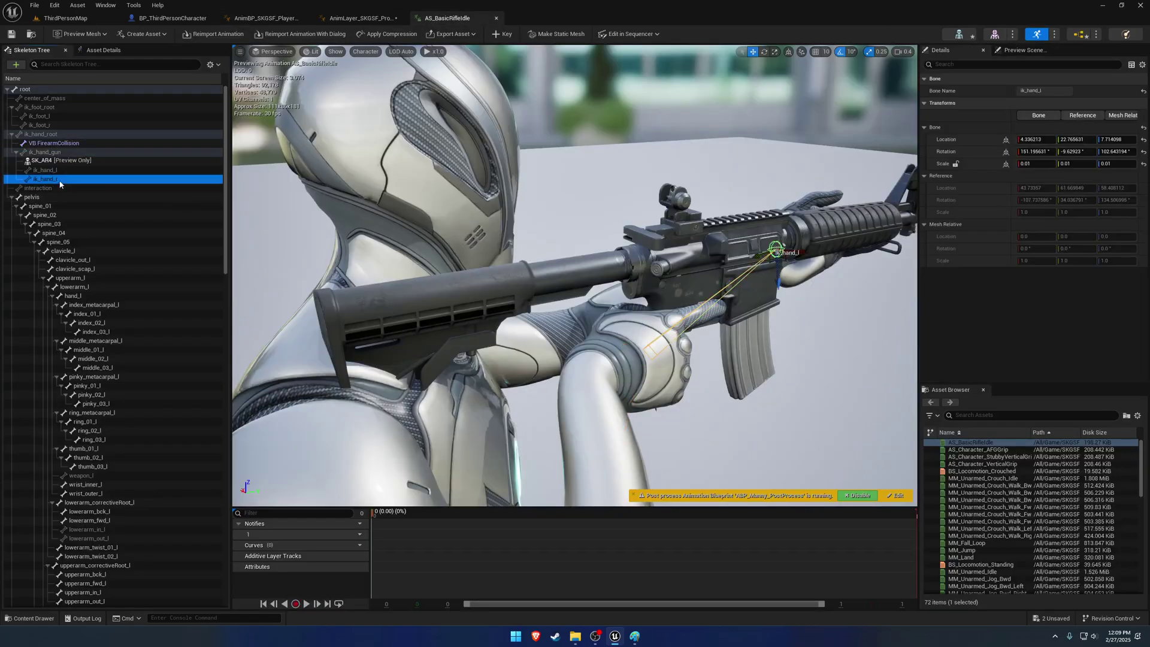
click(360, 18)
click(268, 18)
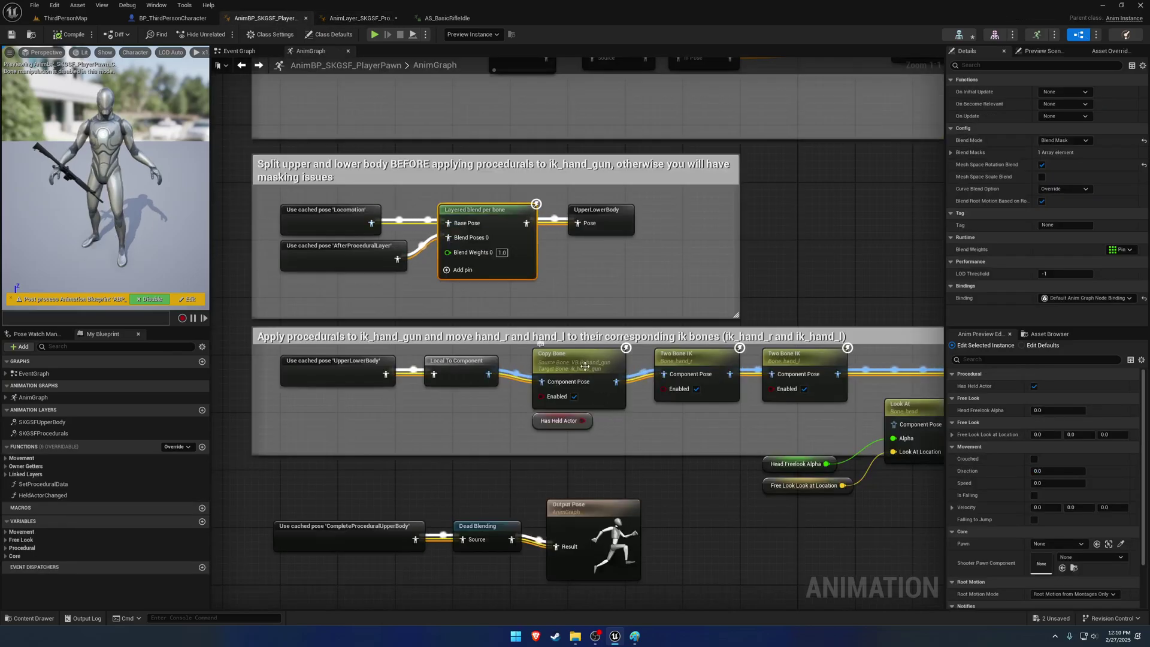
click(617, 404)
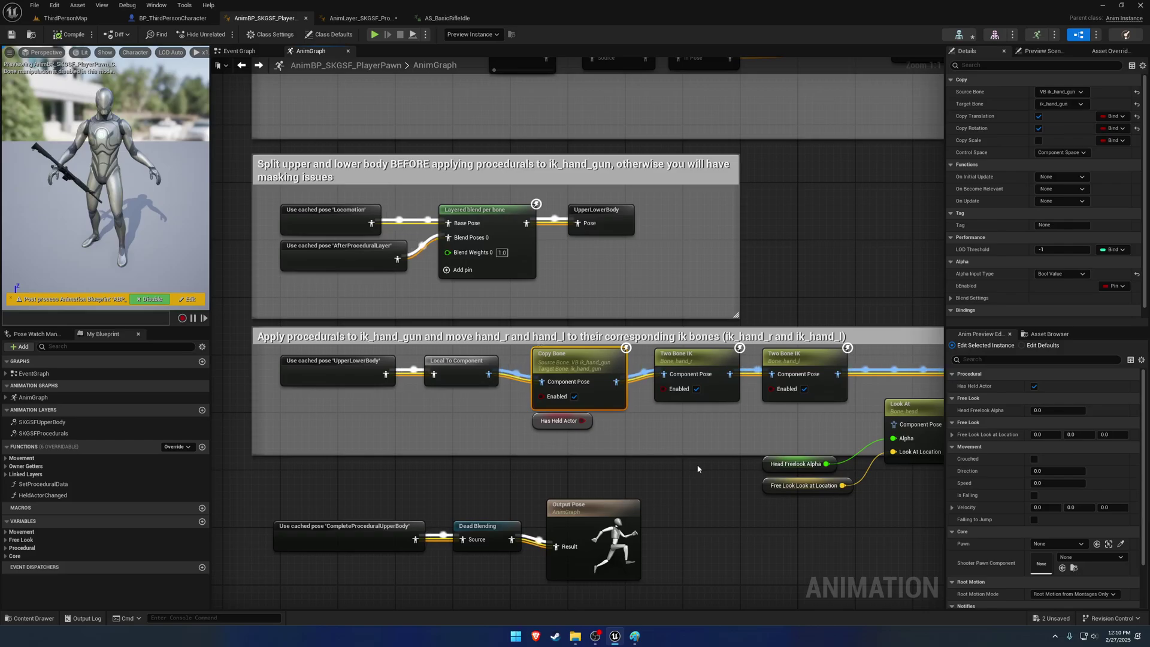
Disable both Two Bone IK nodes, then compile and save the player AnimBP
right_drag(705, 433, 610, 436)
drag(610, 436, 703, 395)
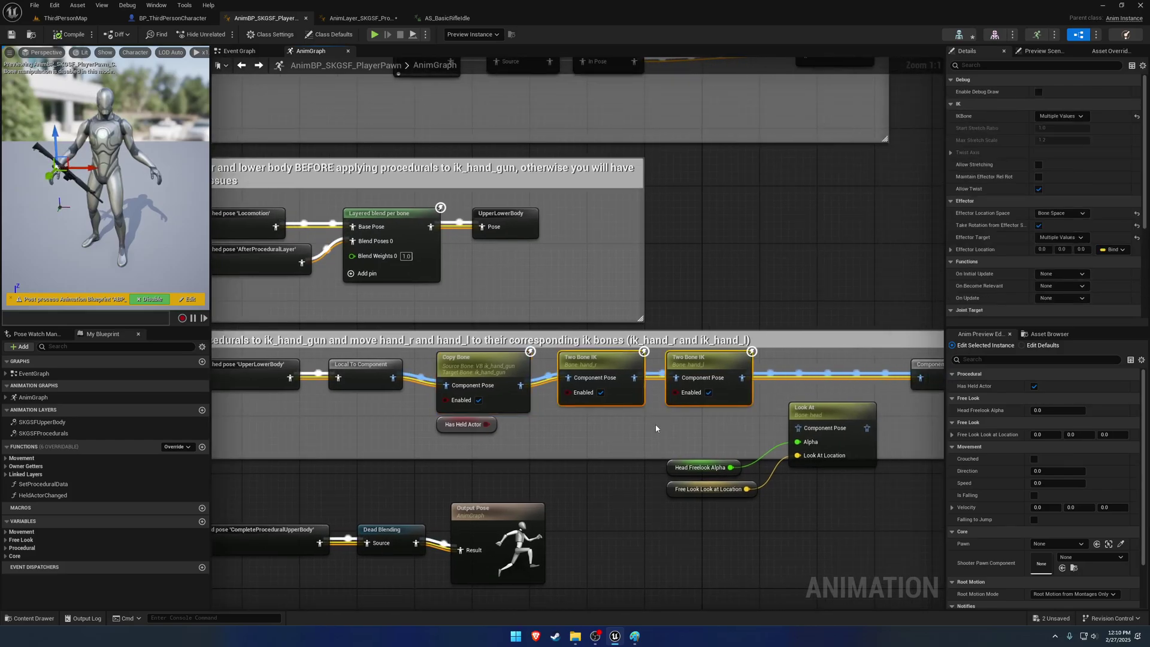
click(602, 393)
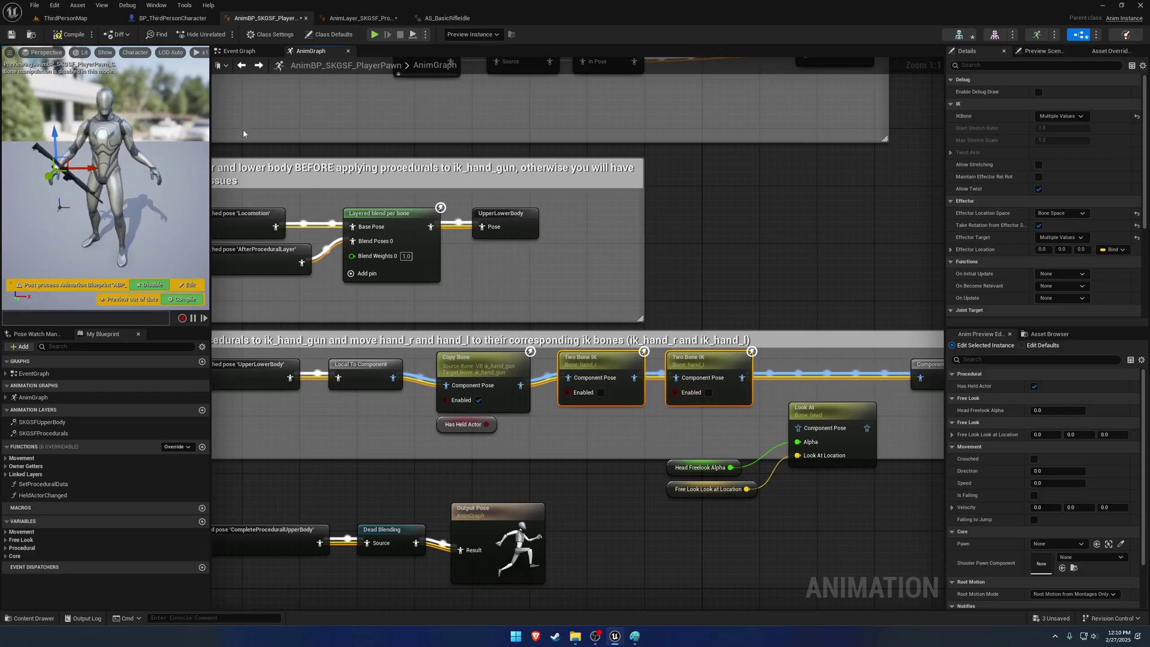
click(67, 34)
key(ctrl+s)
Play-test ThirdPersonMap, ejecting with F8 to orbit around the rifle hands, then stop
click(77, 19)
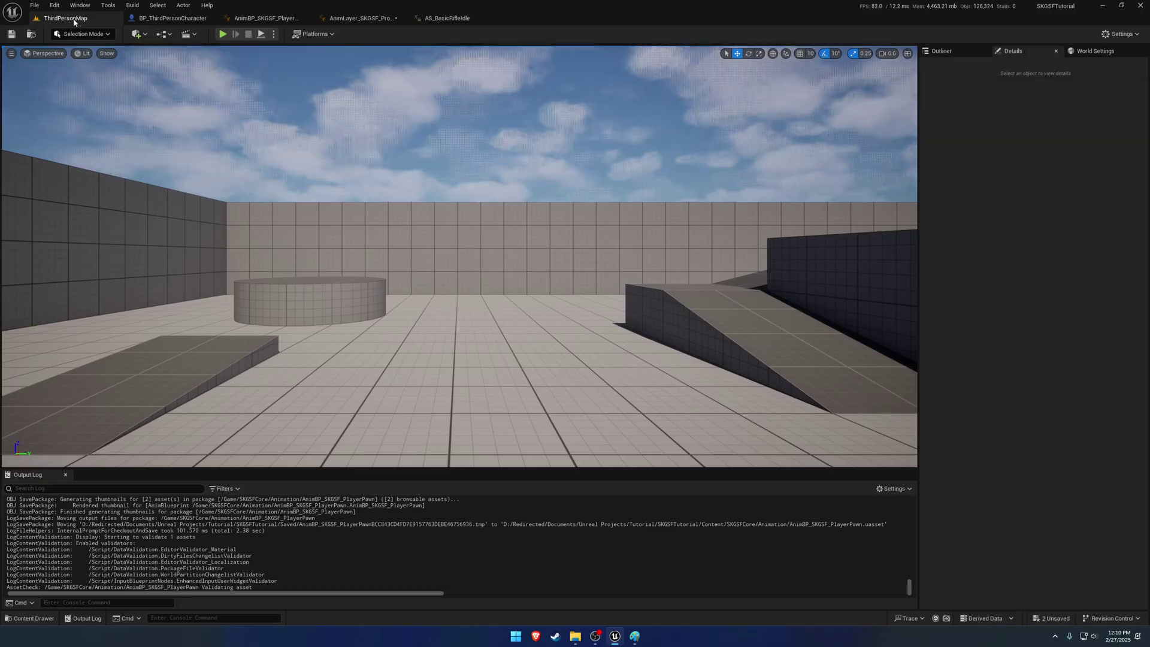
click(223, 34)
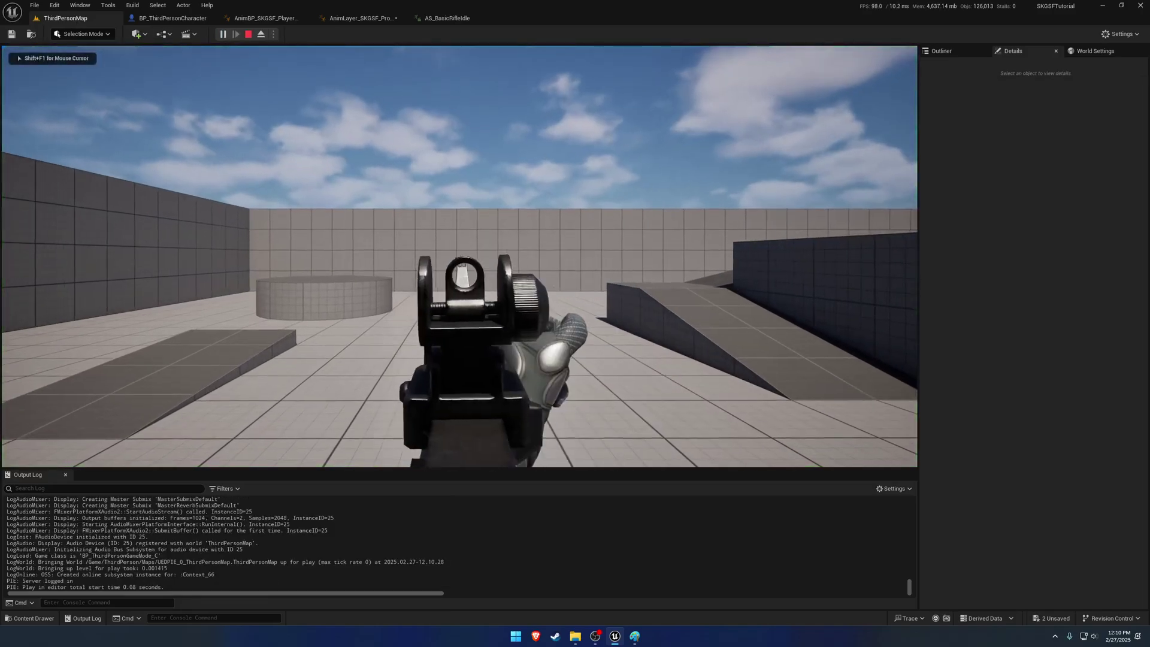
key(F8)
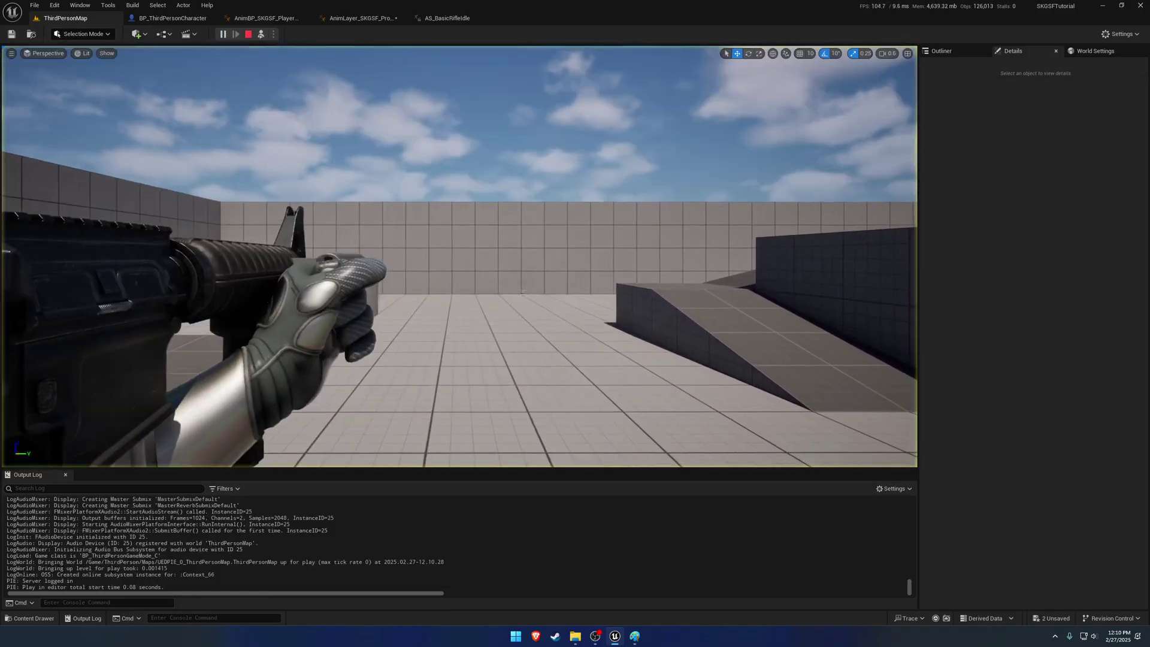
mouse_move(369, 159)
right_down()
mouse_move(381, 239)
mouse_move(372, 144)
mouse_move(359, 186)
mouse_move(368, 159)
right_up()
key(Escape)
Back in the AnimGraph, toggle the hand_l IK node's Enabled option
click(298, 18)
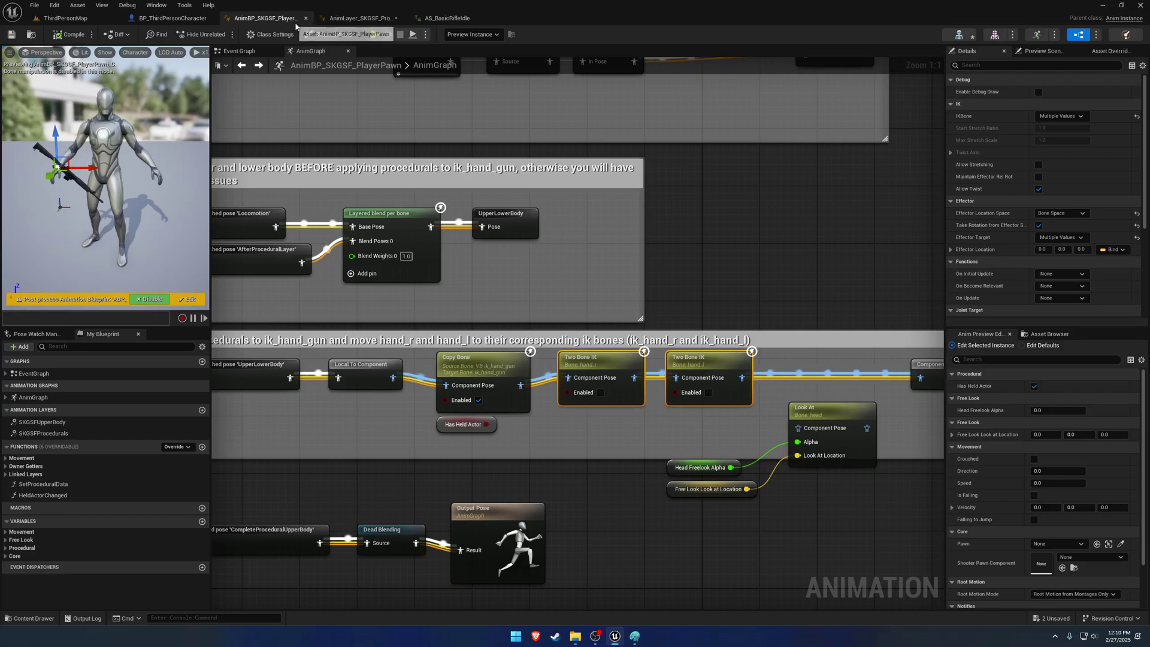
click(710, 393)
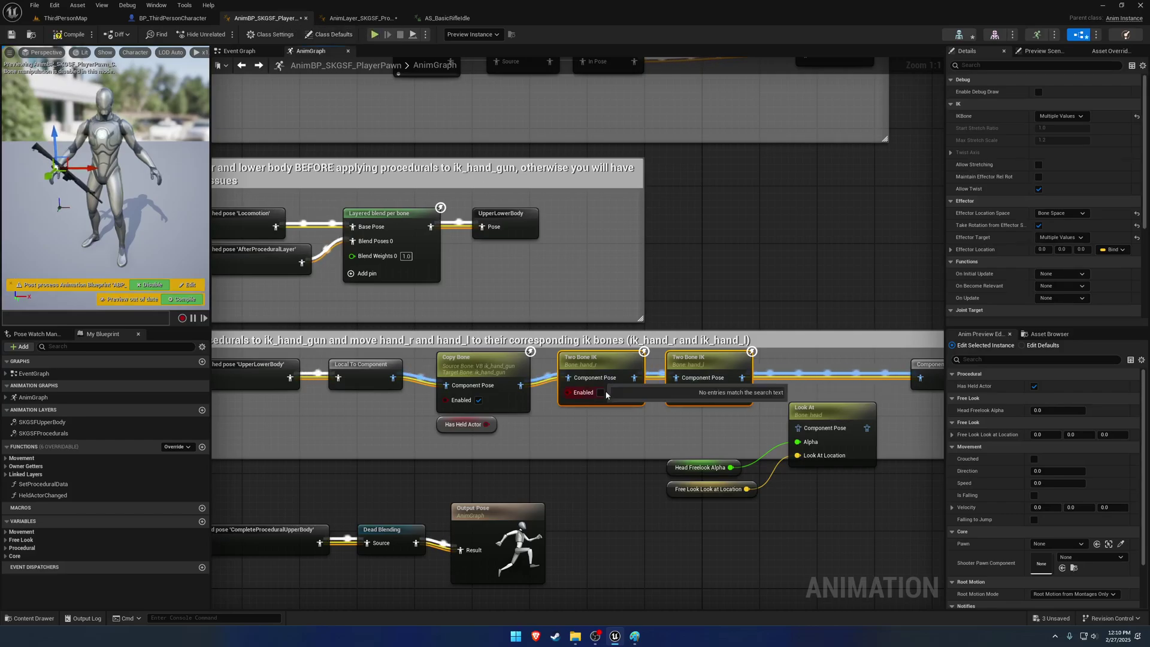
key(Escape)
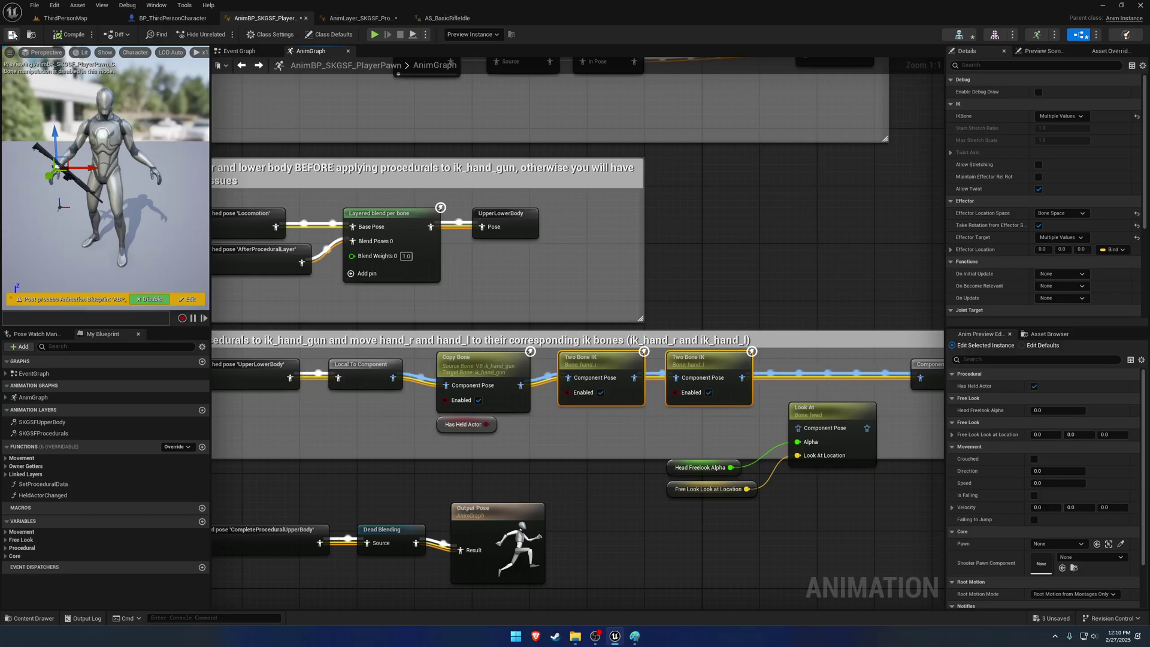
right_drag(547, 275, 616, 176)
Review the Dead Blending node, Blend pose comment, Locomotion nodes and SKGSFProcedurals linked layer
click(455, 430)
right_drag(726, 443, 691, 476)
right_drag(611, 123, 666, 154)
click(694, 197)
click(737, 369)
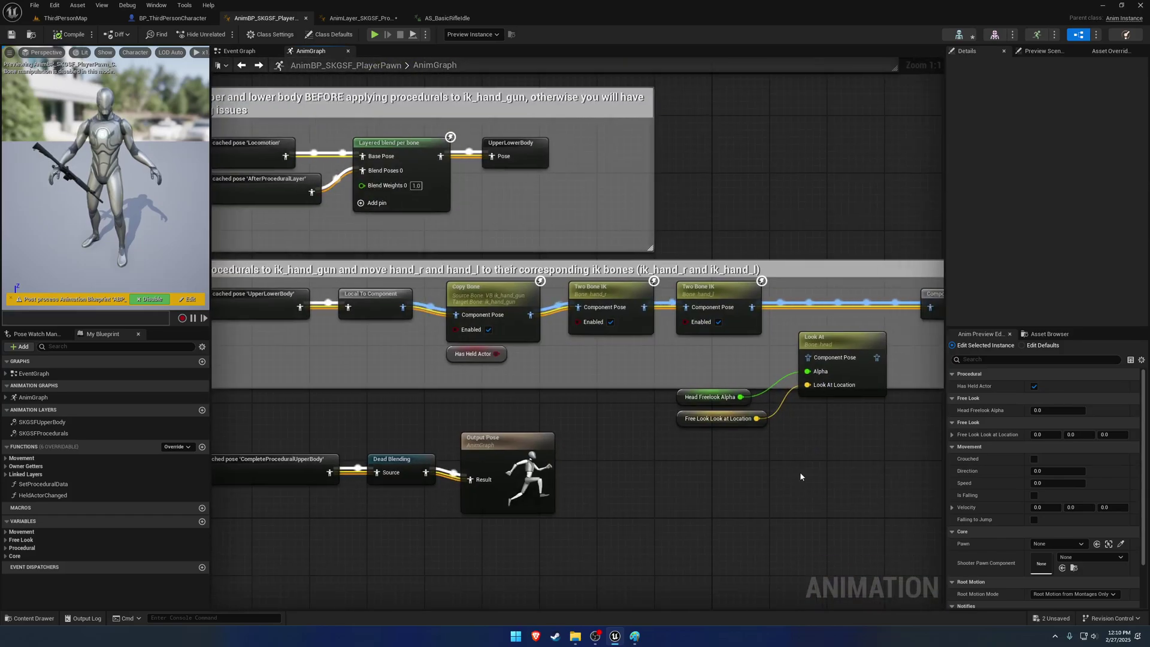
Inspect the head look-at nodes and upper sections of the player AnimBP's AnimGraph
right_drag(833, 474, 771, 472)
drag(770, 472, 605, 389)
right_drag(676, 435, 804, 535)
click(764, 243)
right_drag(760, 242, 733, 353)
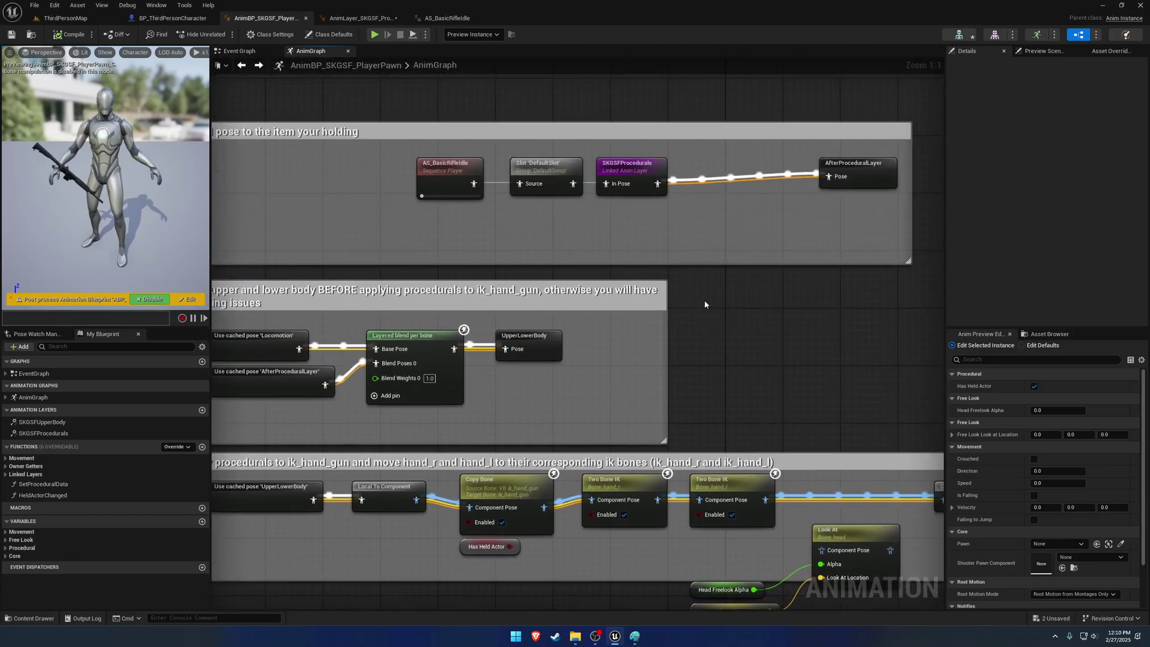
Compare the procedural layer graph with the AnimGraph, then browse to the layer asset
click(342, 19)
right_drag(541, 146, 641, 246)
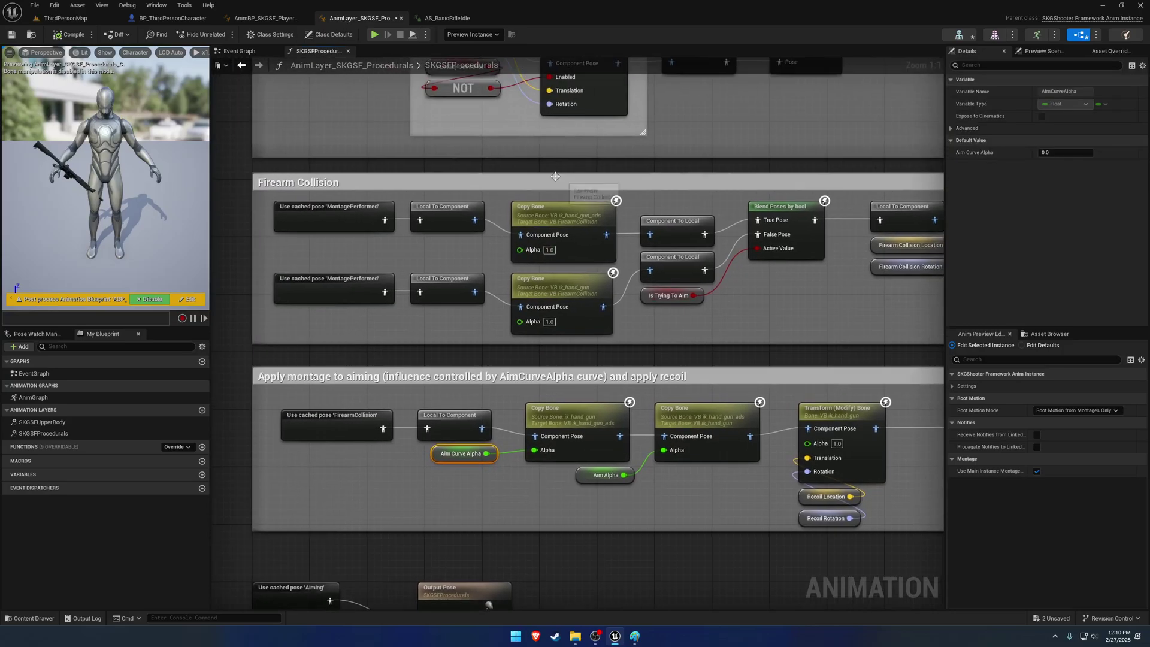
click(482, 129)
click(264, 18)
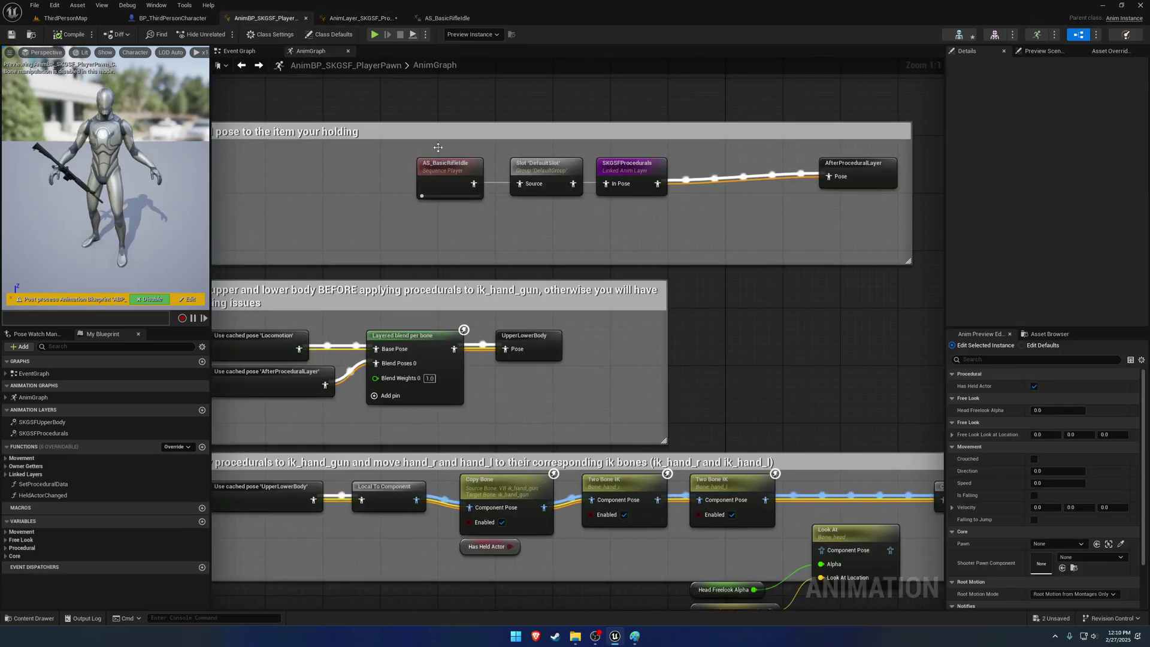
right_drag(621, 213, 662, 297)
click(361, 20)
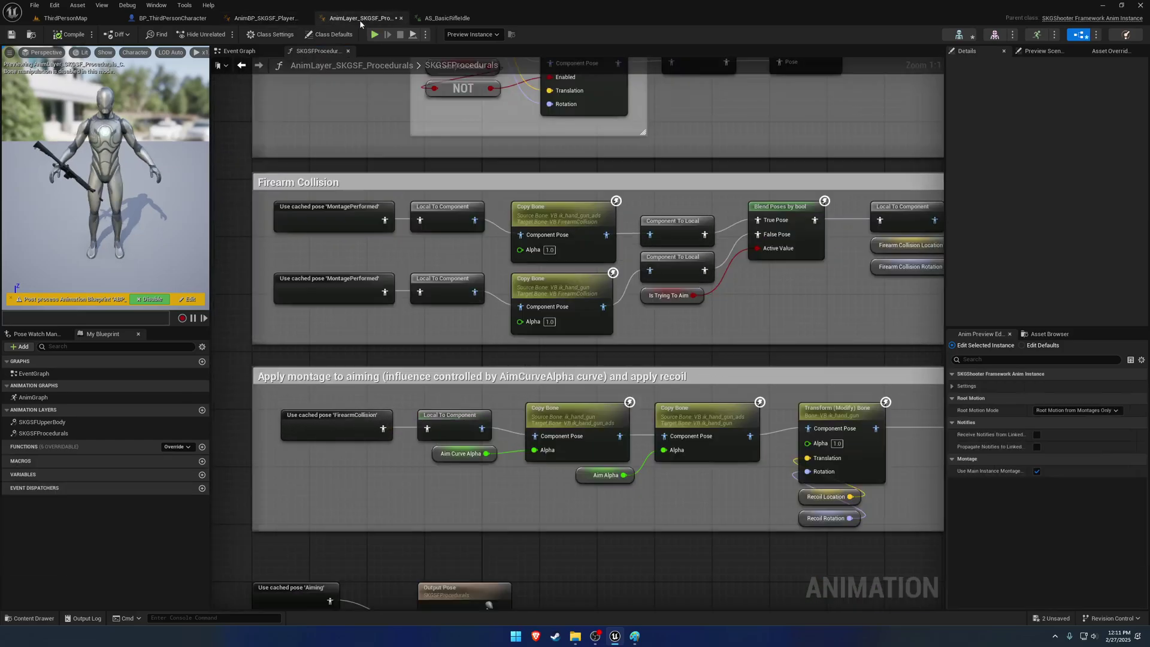
click(32, 36)
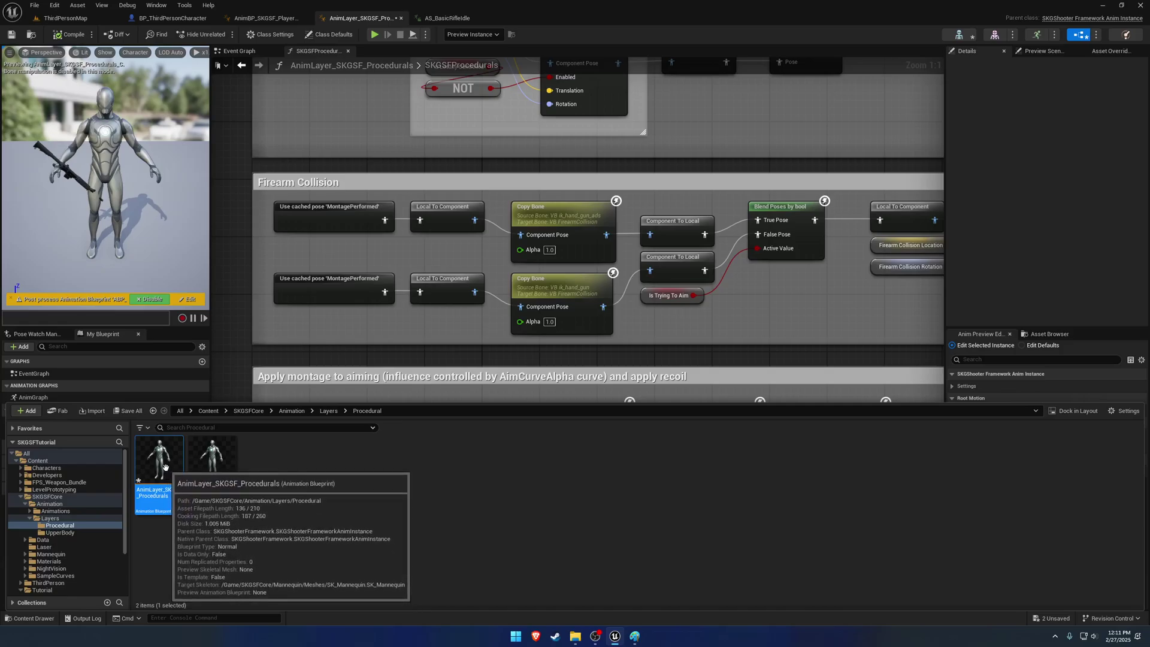
Open AnimLayer_SKGSF_Procedurals_Unarmed and look over its head-straightening nodes
click(209, 462)
double_click(211, 465)
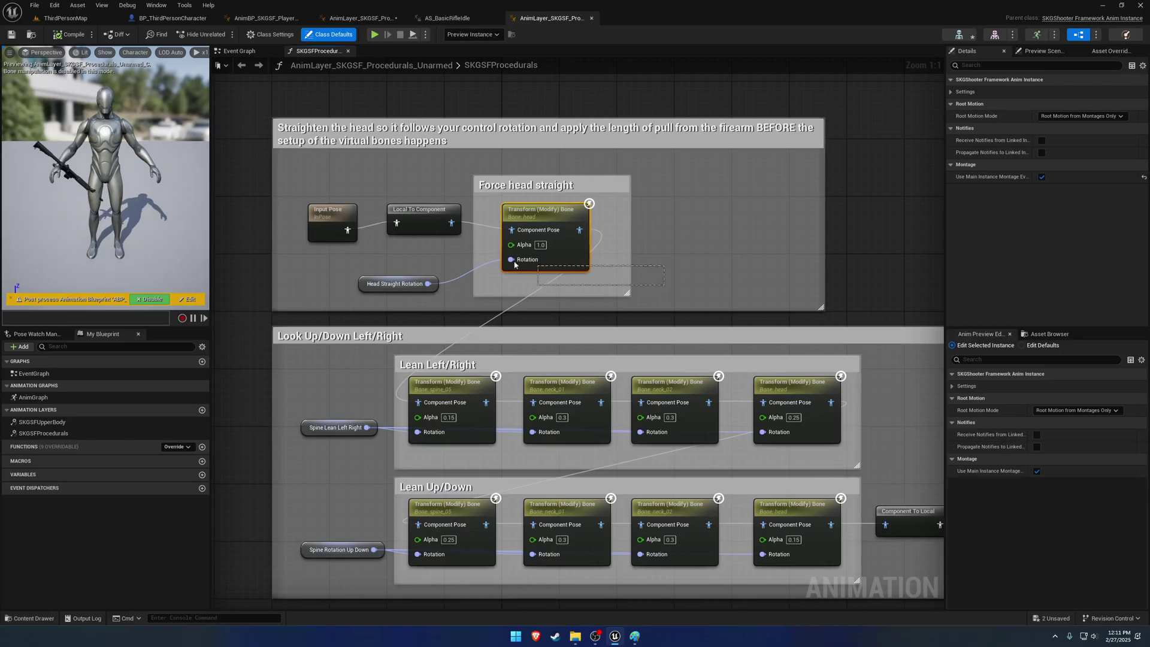
drag(400, 251, 398, 249)
click(672, 277)
Review the Unarmed layer's Lean Left/Right and Lean Up/Down node groups
right_drag(670, 279, 647, 192)
drag(337, 293, 865, 374)
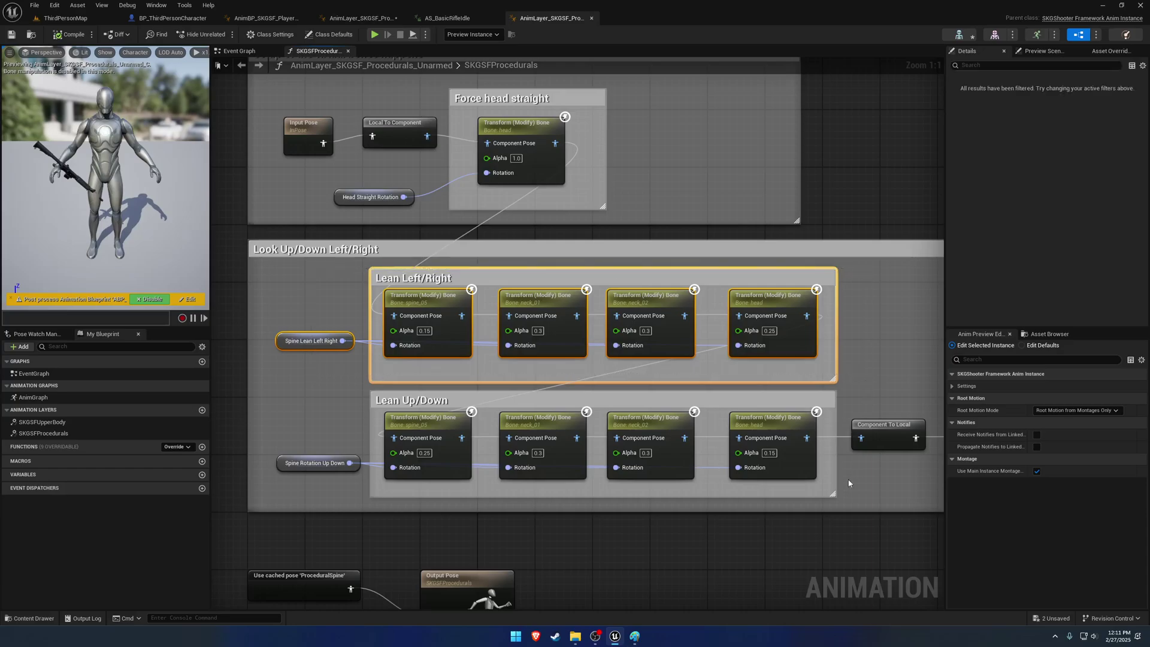
drag(838, 509, 315, 431)
click(607, 553)
scroll(607, 553, down, 5)
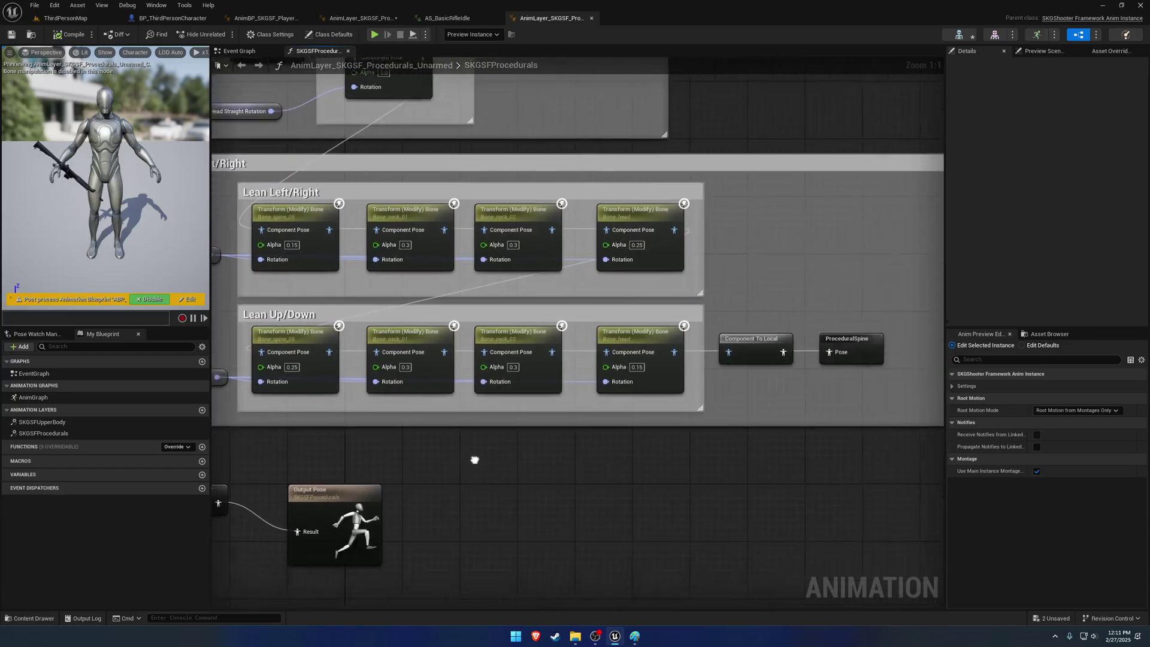
scroll(590, 471, up, 4)
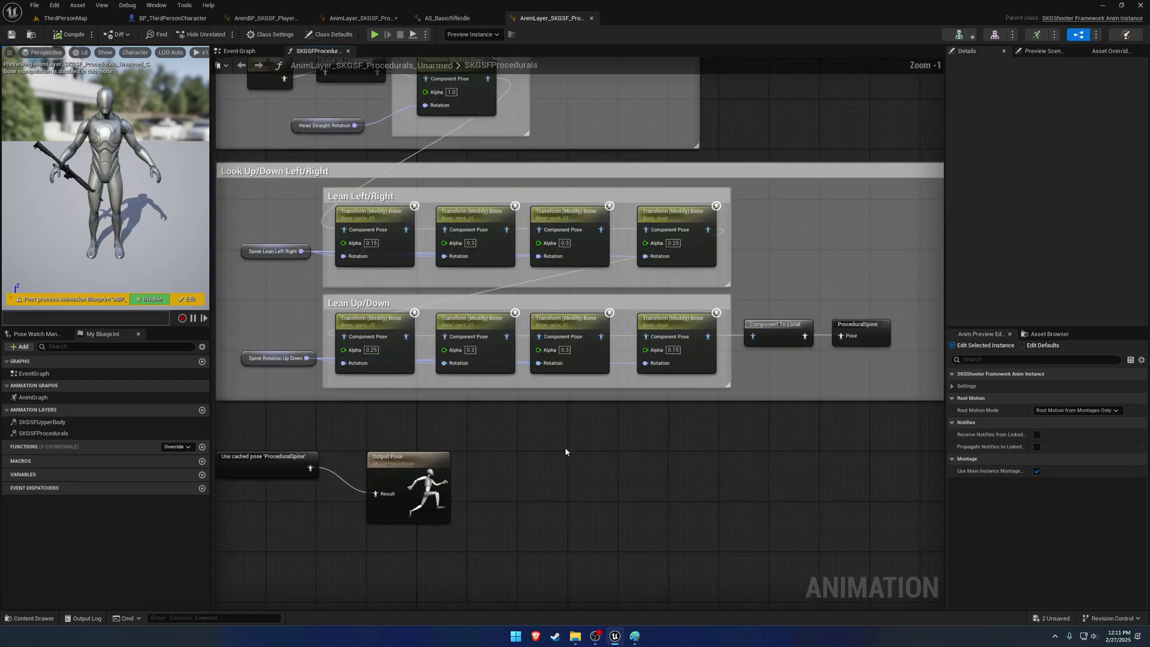
Return to the armed layer, reorder the layer tabs, and review shoulder recoil and offhand IK sections
click(360, 19)
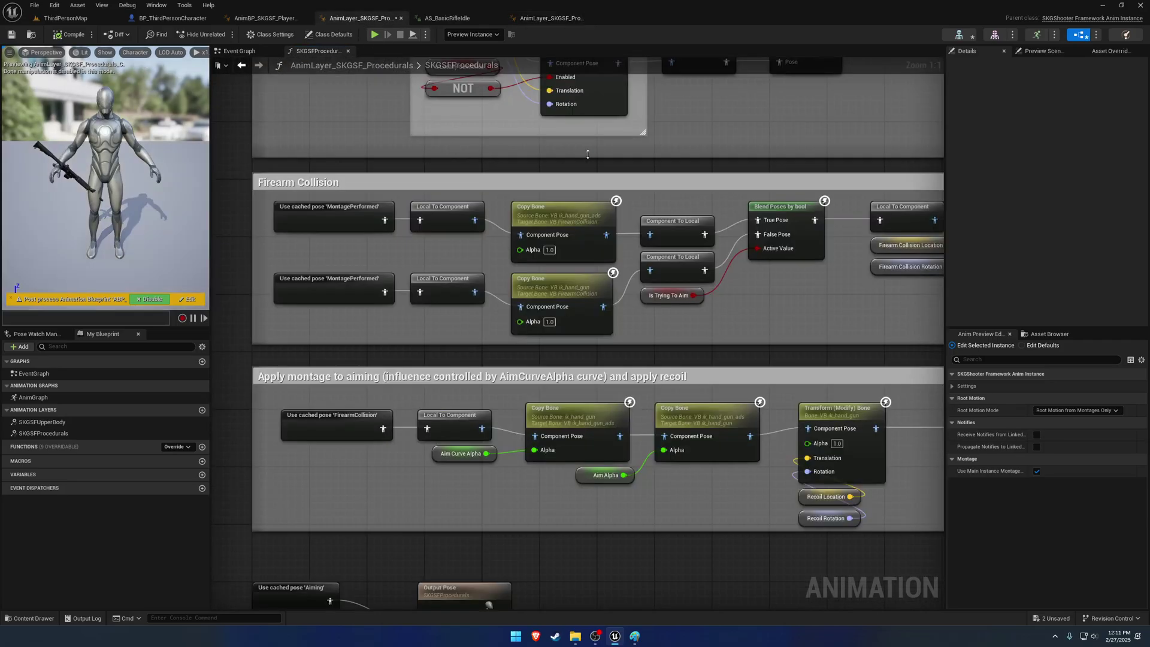
right_drag(595, 154, 597, 343)
scroll(595, 363, down, 3)
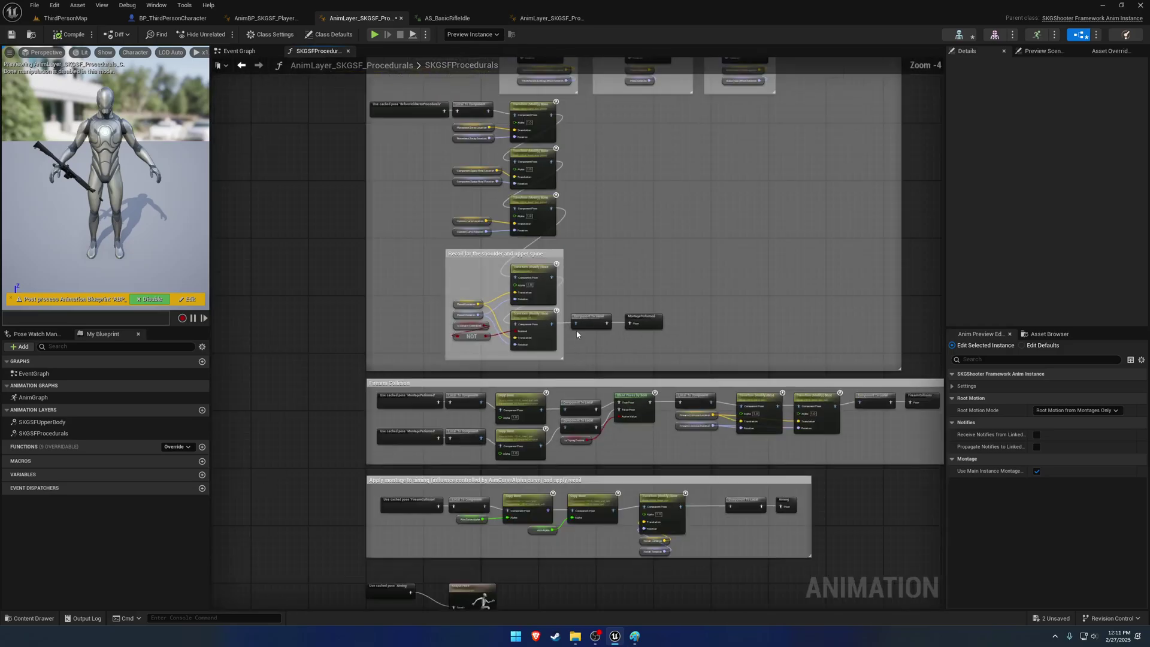
drag(542, 18, 446, 18)
click(368, 20)
right_drag(681, 342, 629, 559)
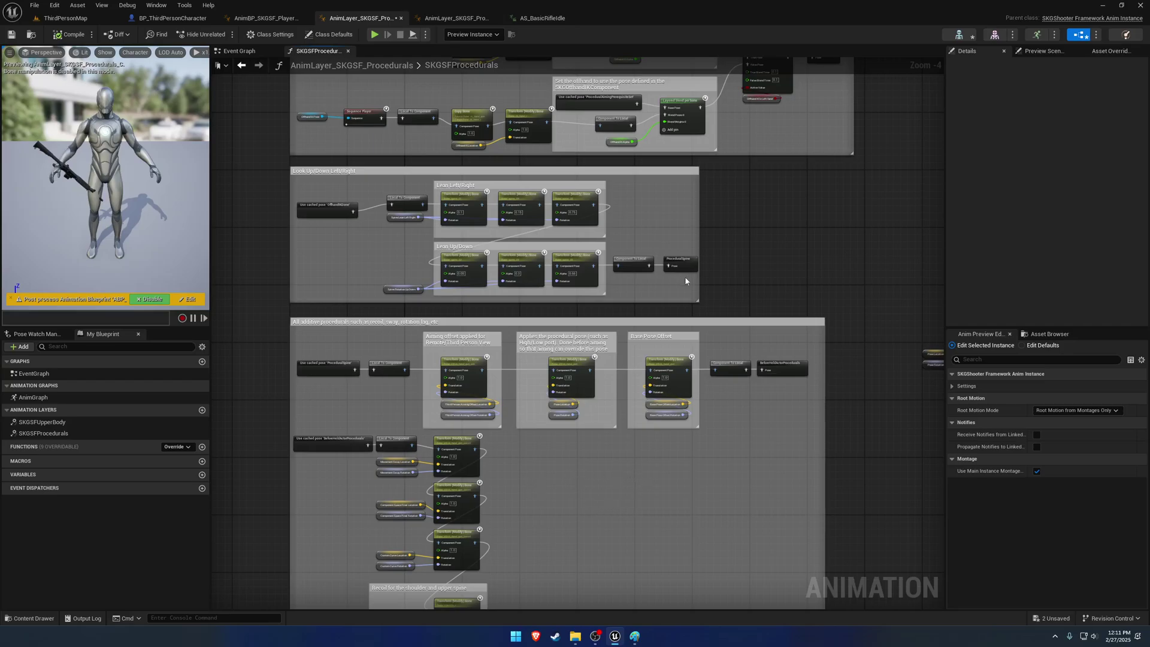
right_drag(691, 280, 732, 429)
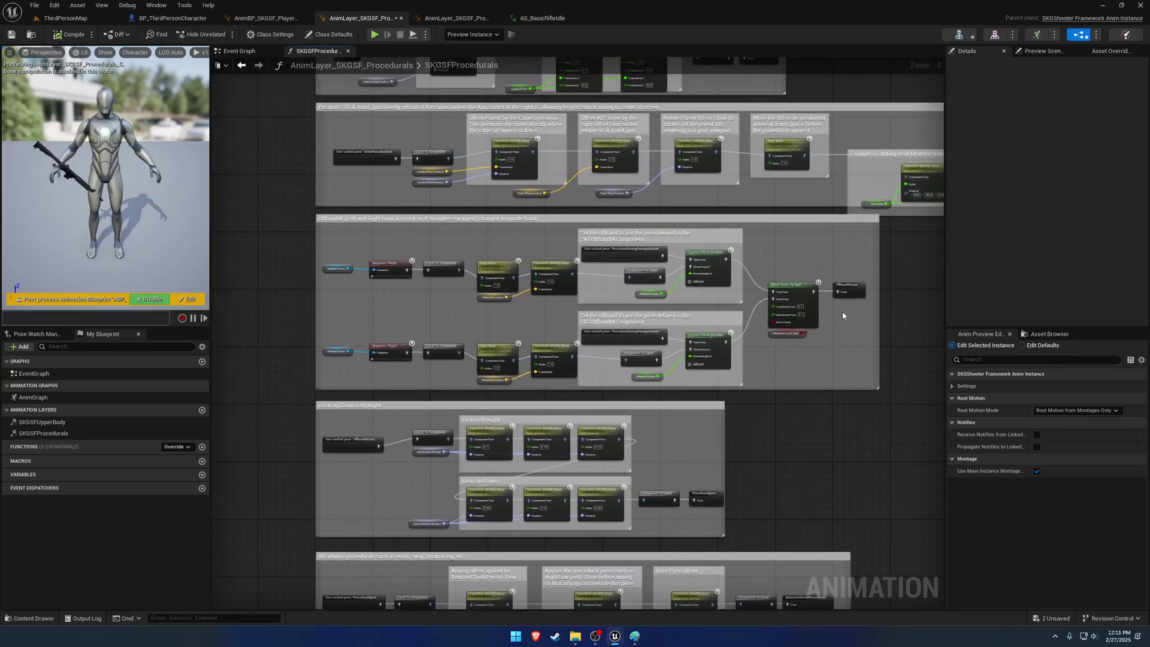
Show the layer's Class Defaults with Settings expanded and view the head straightening section
click(316, 36)
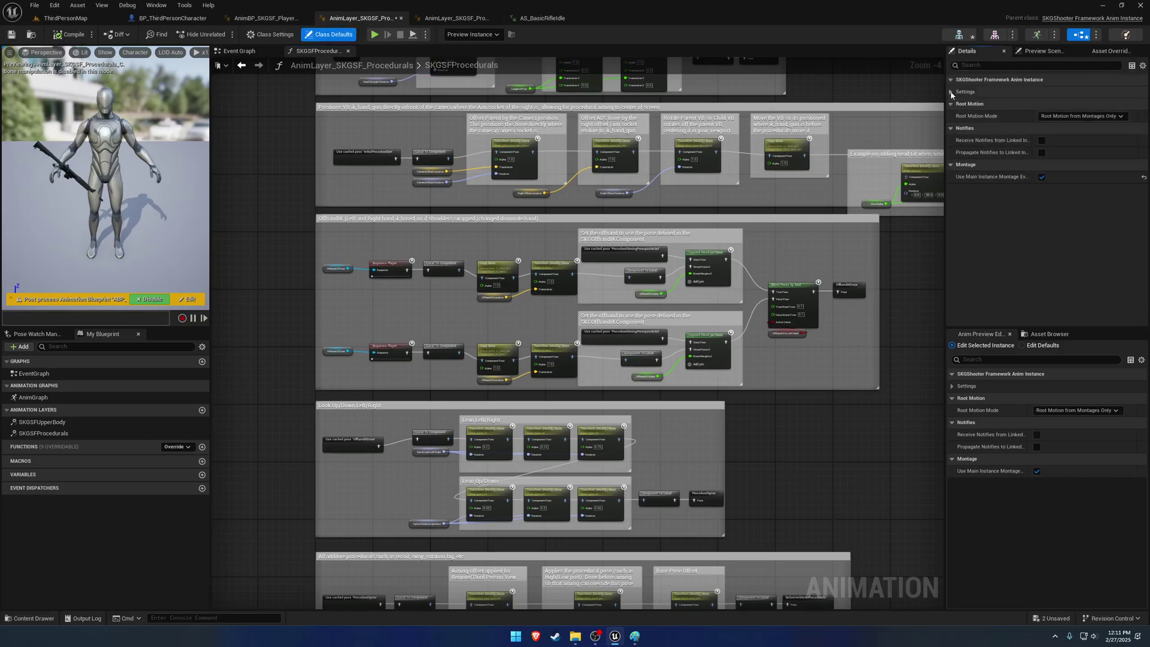
click(976, 92)
right_drag(745, 444, 646, 335)
scroll(645, 336, up, 4)
Inspect the component-space procedurals: Component Space Final, Movement Lag Rotation and rotation lag transforms
drag(629, 350, 349, 357)
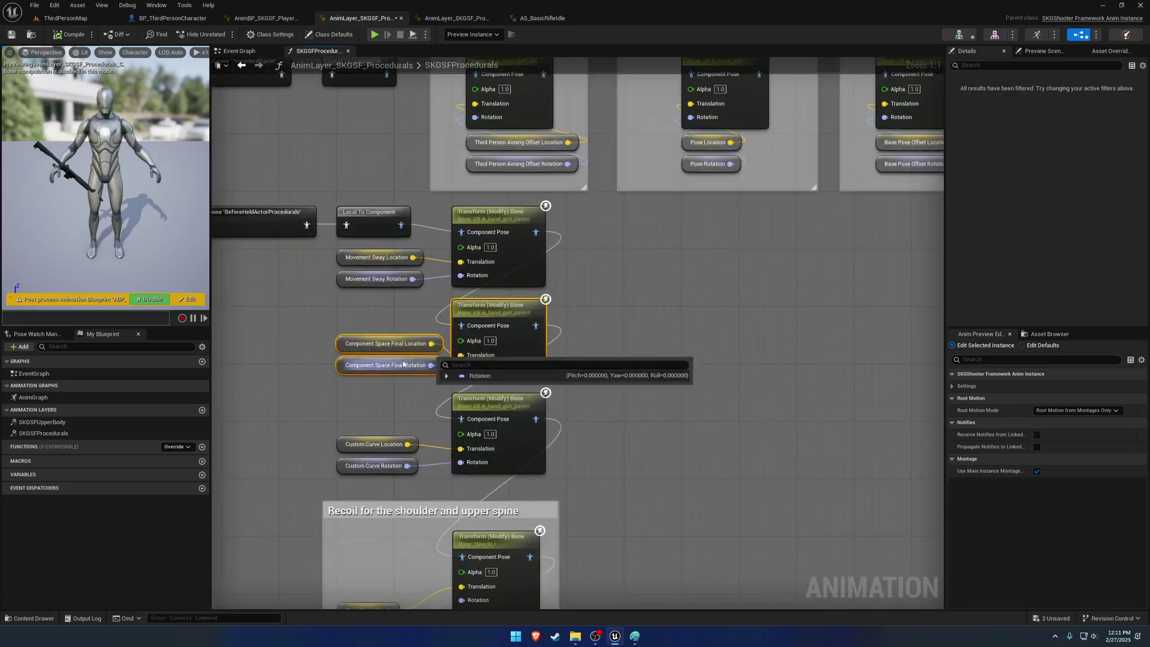
scroll(738, 329, down, 7)
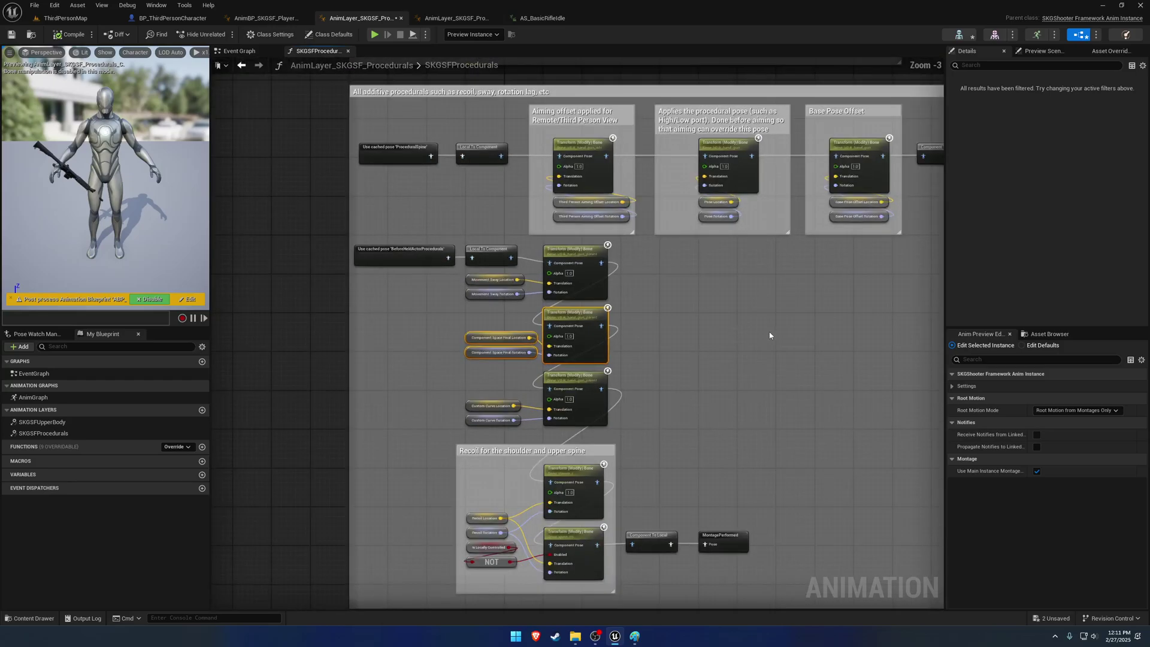
right_drag(814, 316, 526, 228)
scroll(491, 324, up, 5)
drag(581, 200, 678, 206)
drag(522, 214, 659, 256)
drag(579, 309, 651, 317)
Pan across the graph to the All additive procedurals block
right_drag(590, 362, 613, 254)
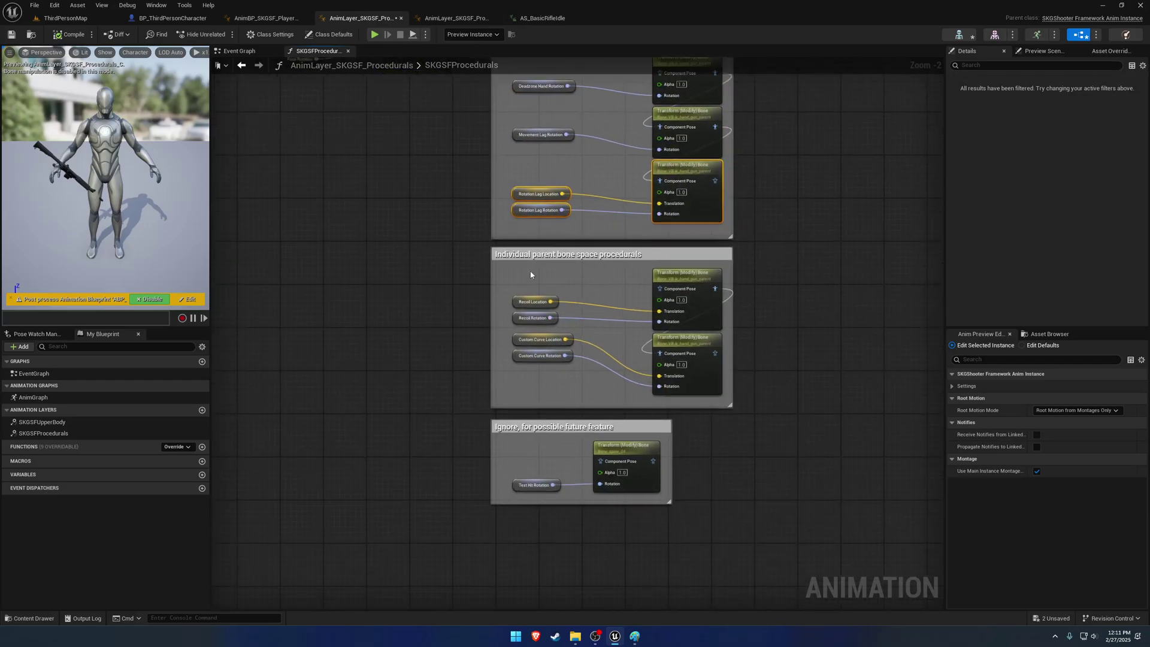
right_drag(576, 376, 925, 503)
right_drag(575, 335, 901, 393)
right_drag(534, 366, 811, 329)
scroll(684, 367, down, 2)
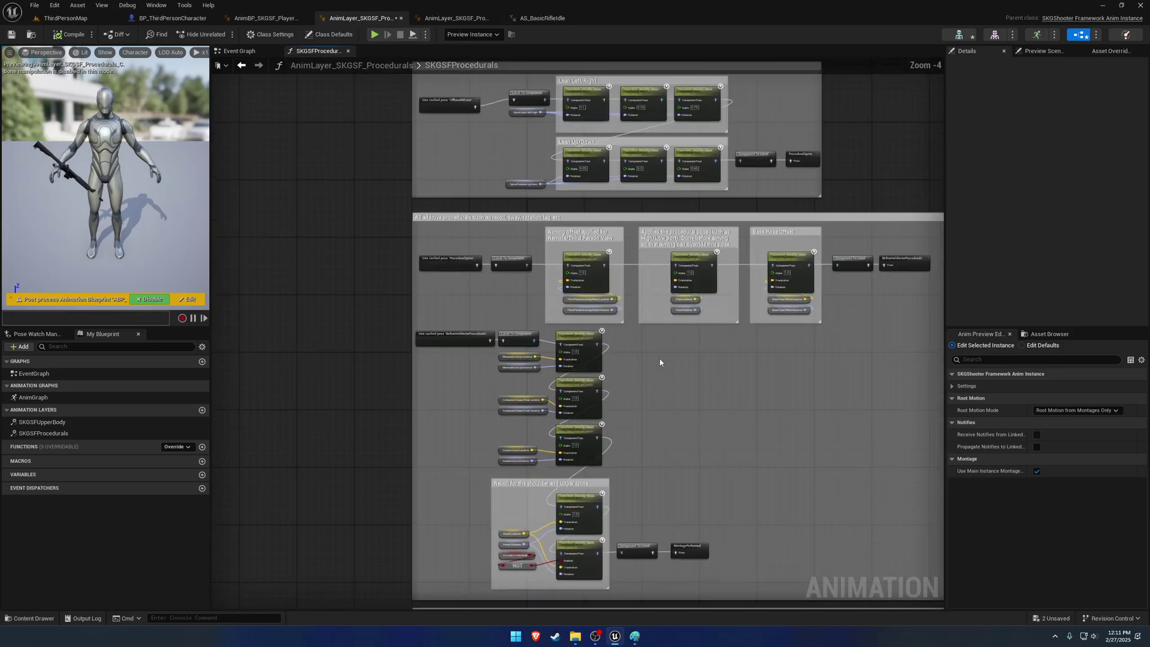
Close the armed and Unarmed procedural layer tabs and zoom out the AnimGraph
click(401, 19)
click(401, 18)
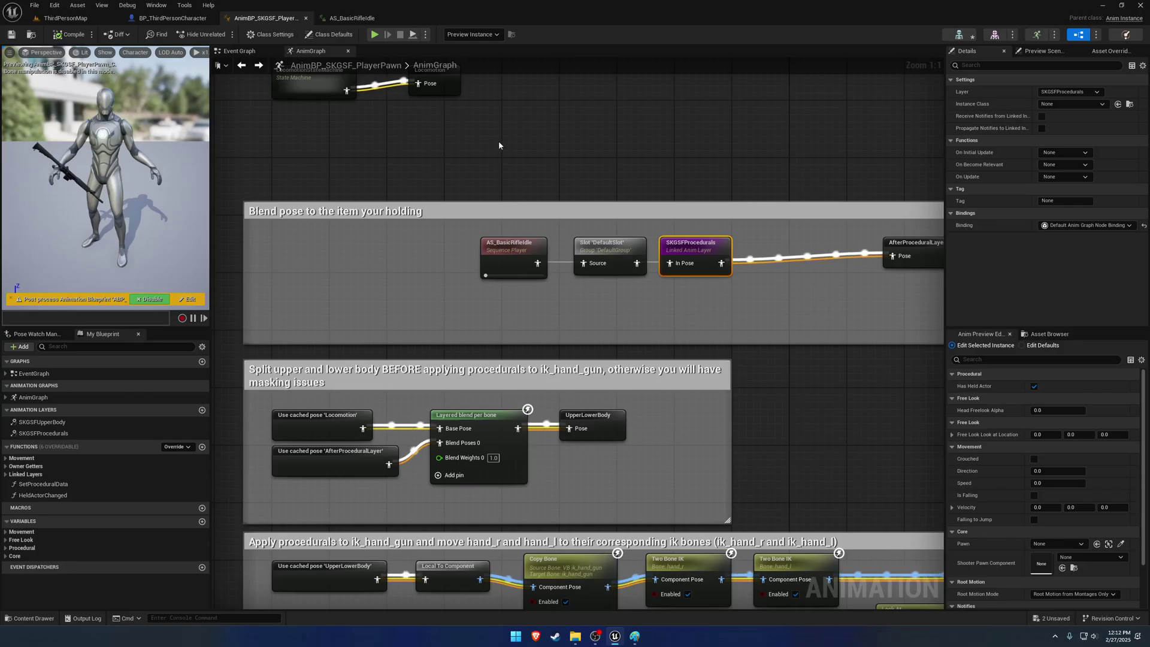
click(539, 167)
scroll(546, 163, down, 3)
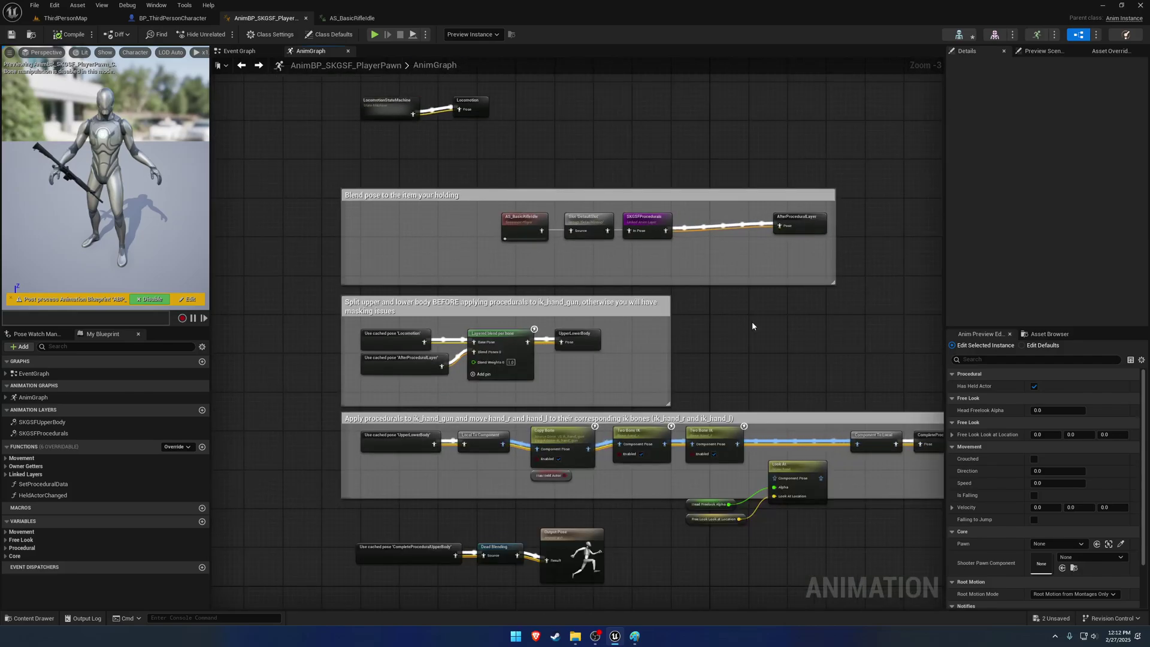
mouse_move(711, 347)
right_down()
mouse_move(722, 329)
mouse_move(680, 311)
mouse_move(700, 340)
right_up()
Glance at the Event Graph, then return to the AnimGraph
click(240, 51)
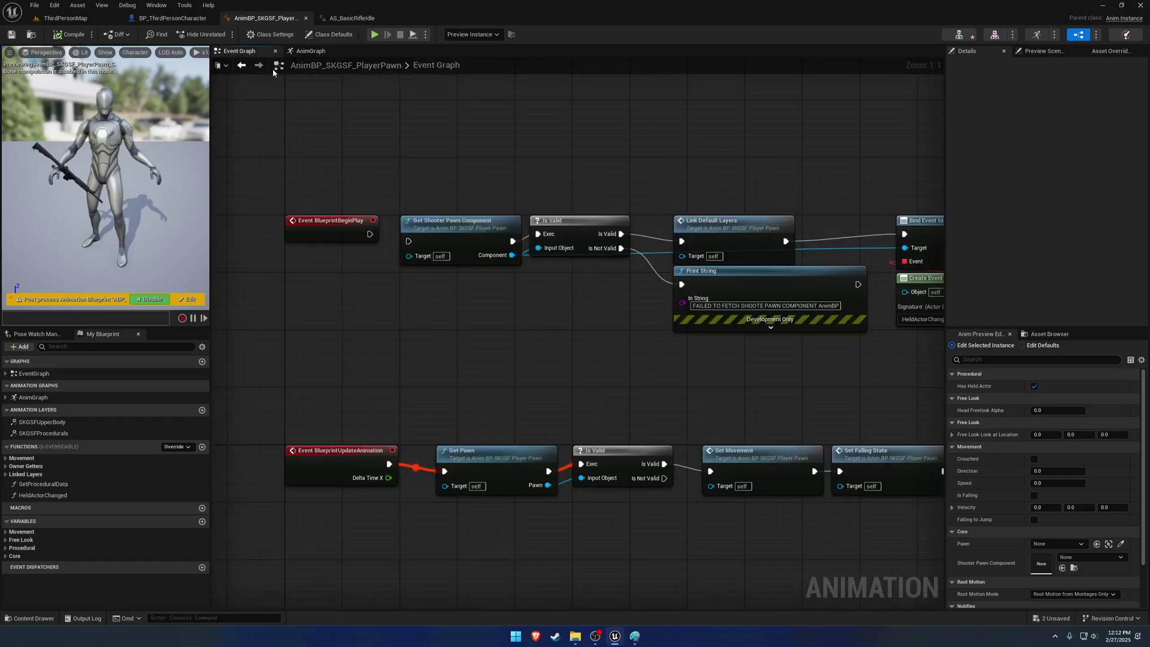
scroll(637, 362, down, 3)
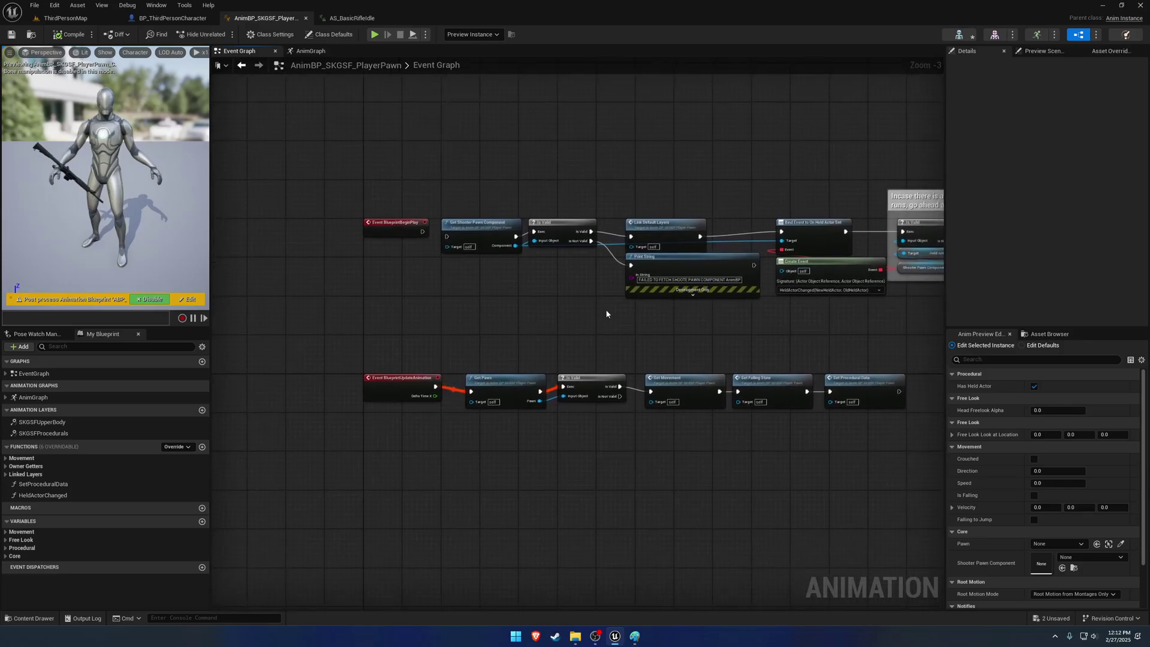
click(311, 51)
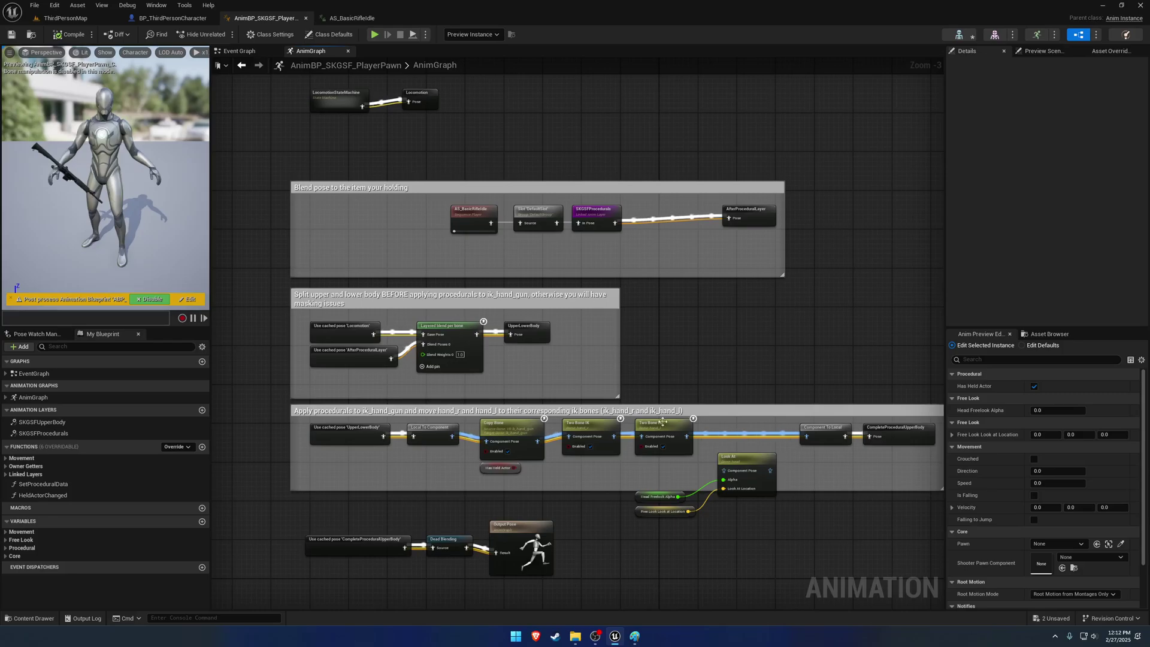